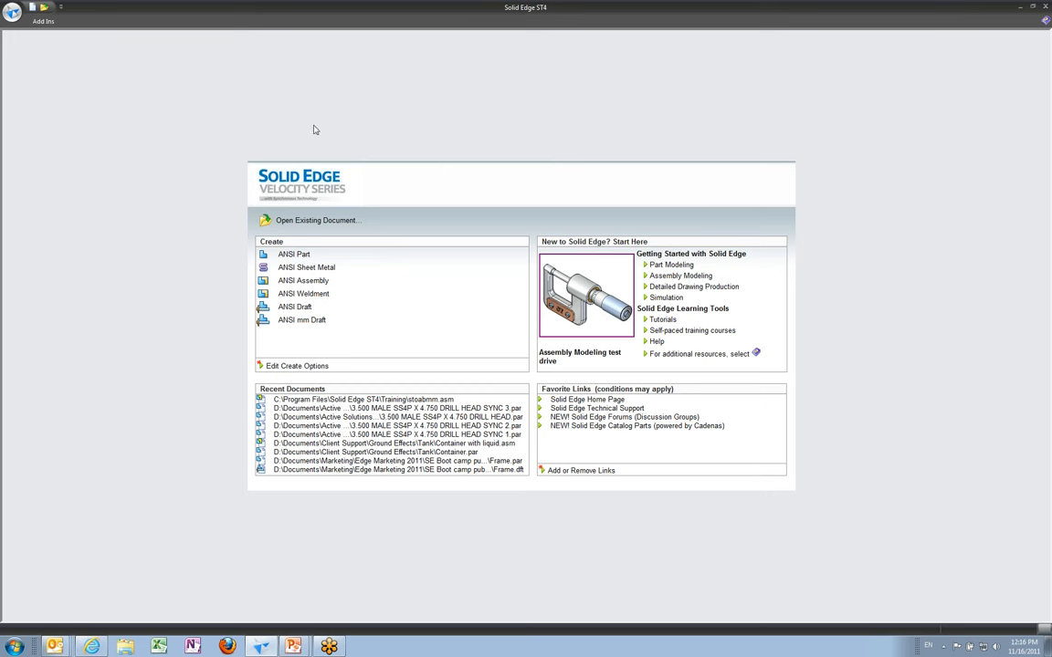
- Start opening an existing file, browse to the Training folder of Solid Edge ST4, and list only assembly documents (*.asm)
click(12, 17)
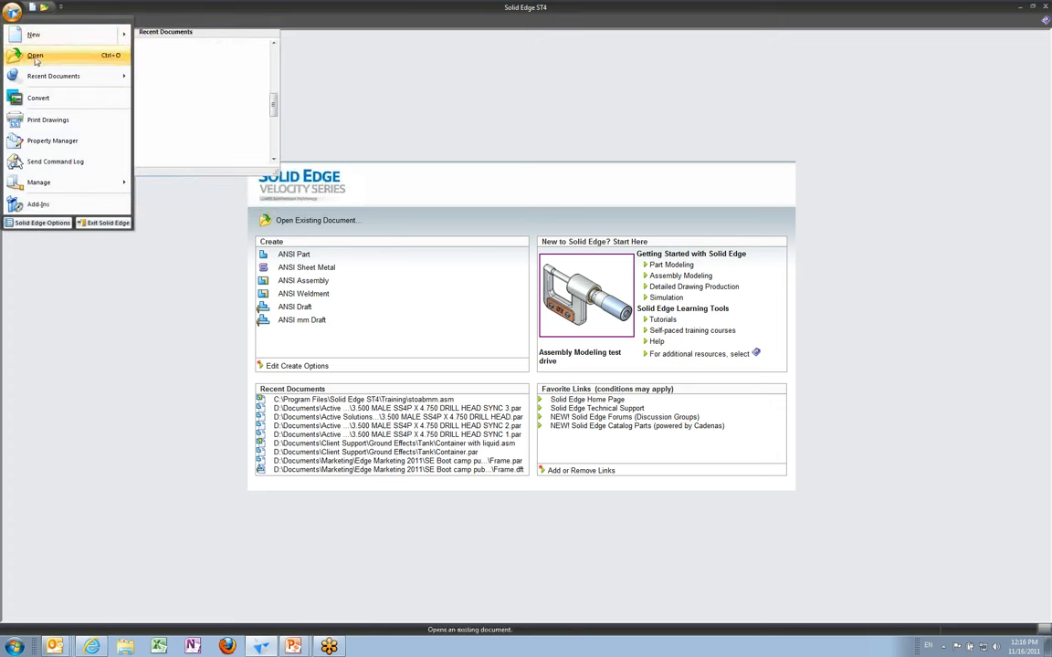
click(36, 59)
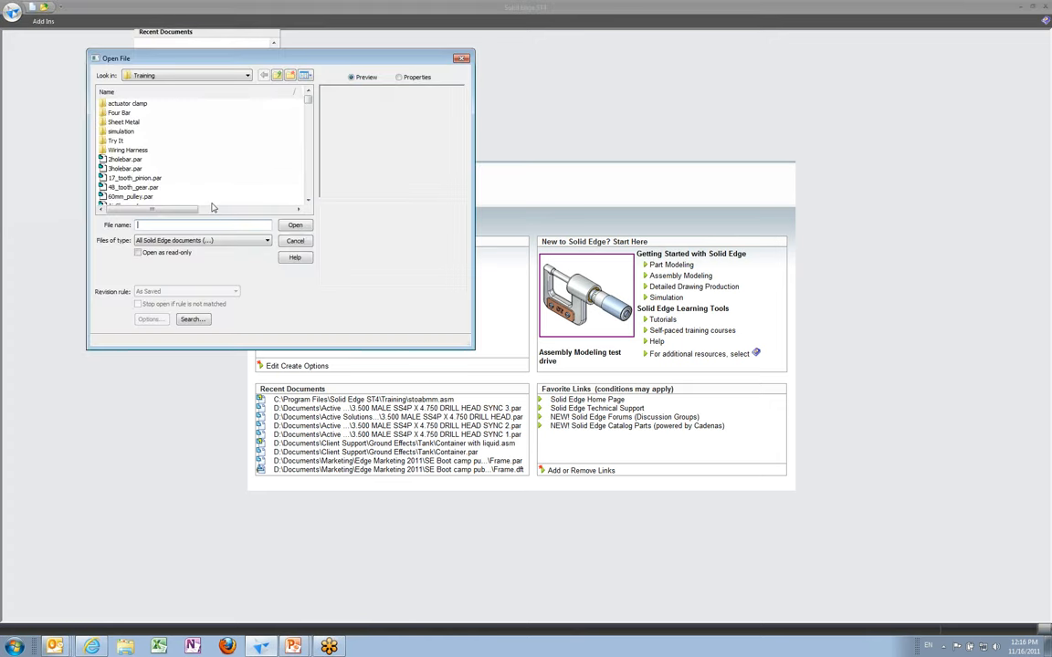
click(211, 73)
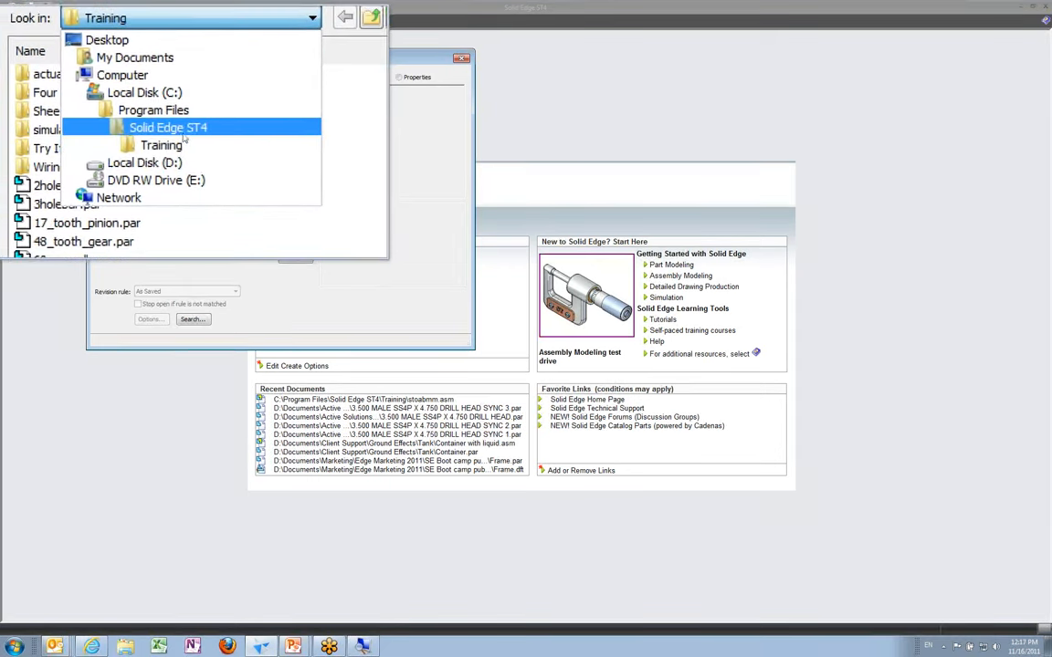
click(177, 142)
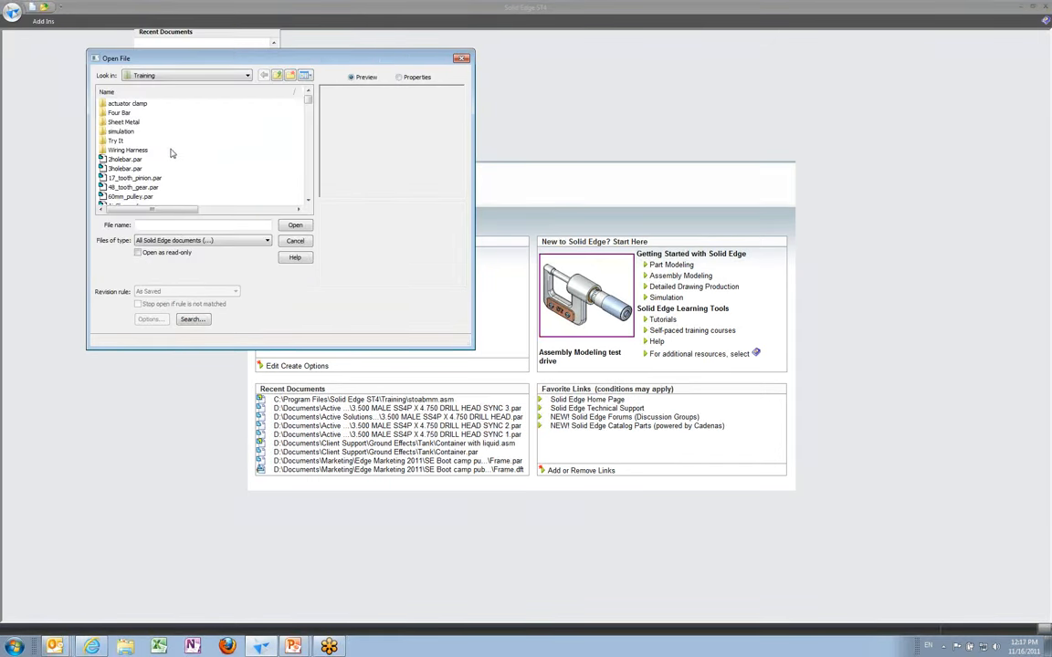
click(125, 159)
scroll(132, 160, down, 1)
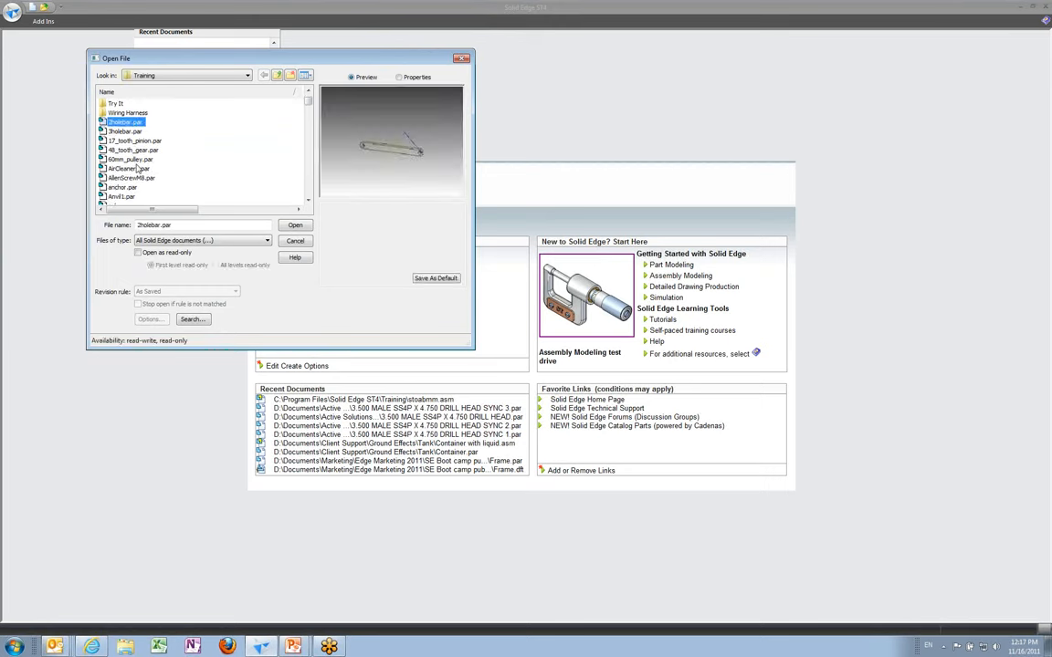
click(162, 241)
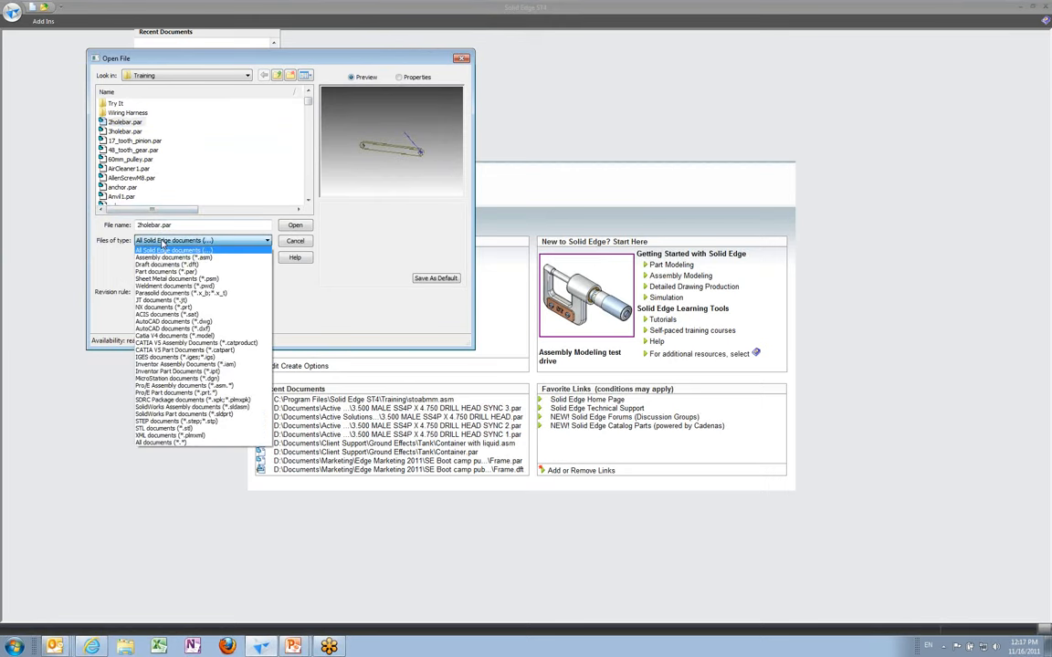
click(160, 257)
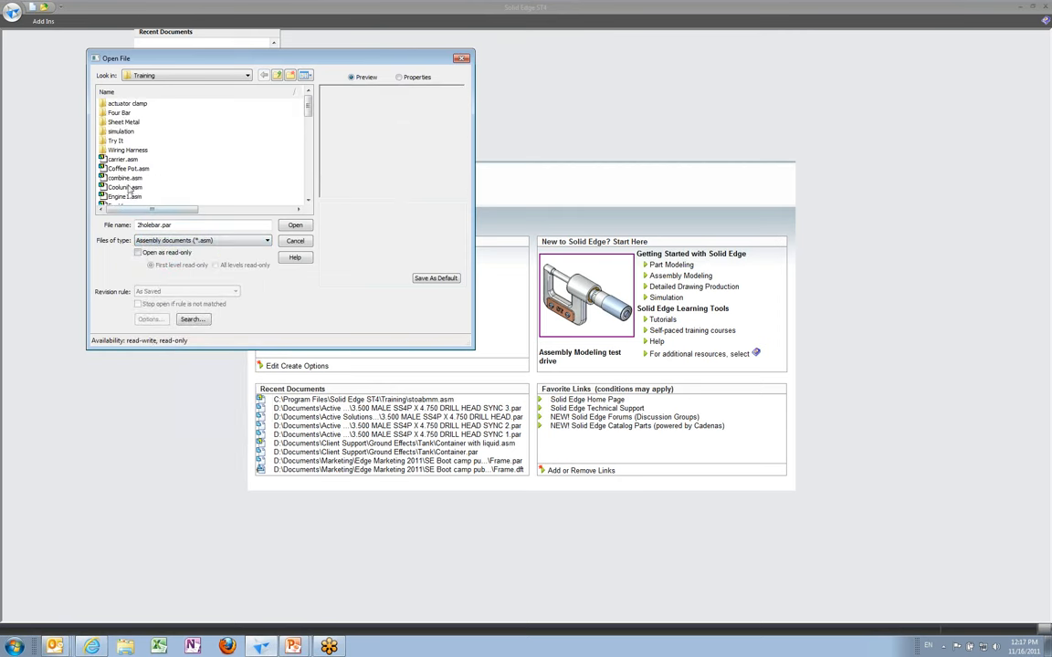
- Open stoabmm.asm from the Training folder with the activation override applied to parts and set to activate all
click(129, 188)
scroll(129, 188, down, 2)
scroll(132, 187, down, 6)
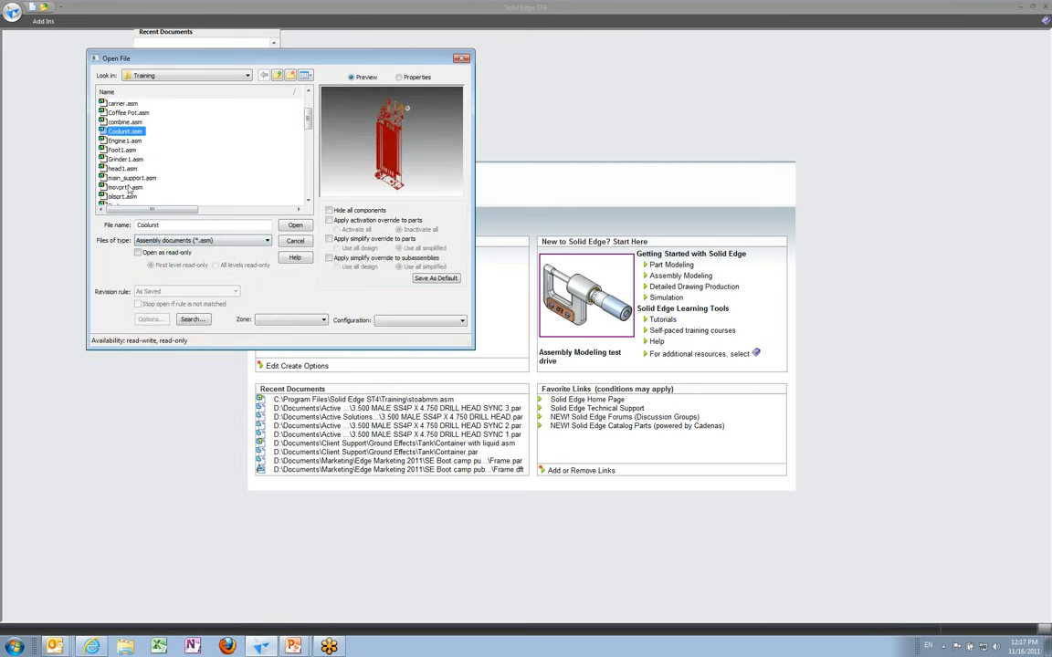
scroll(139, 187, down, 4)
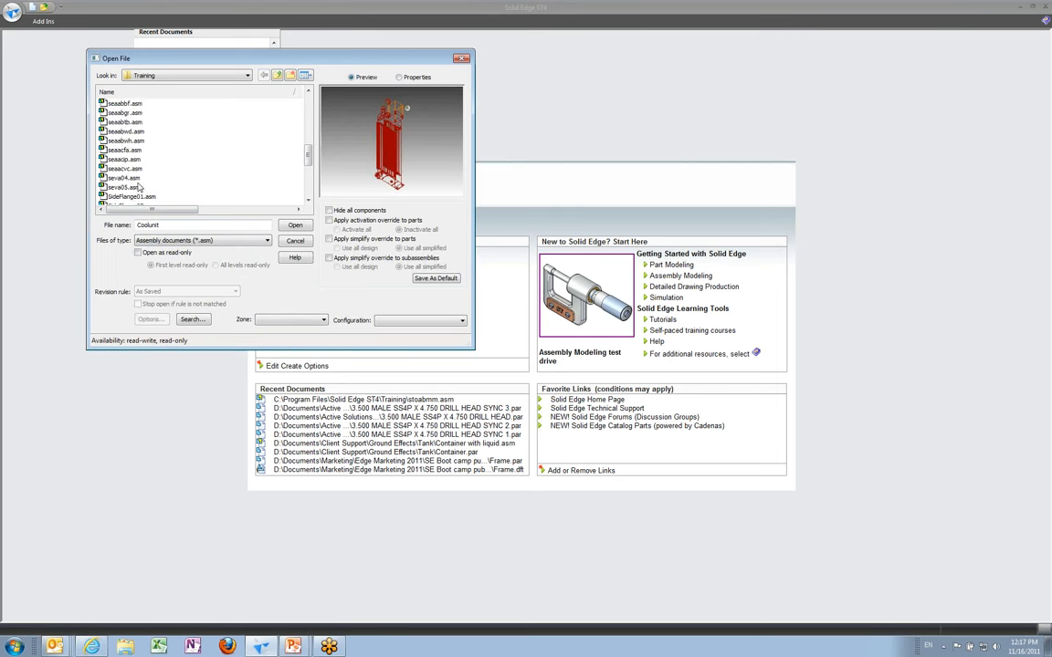
scroll(138, 188, down, 1)
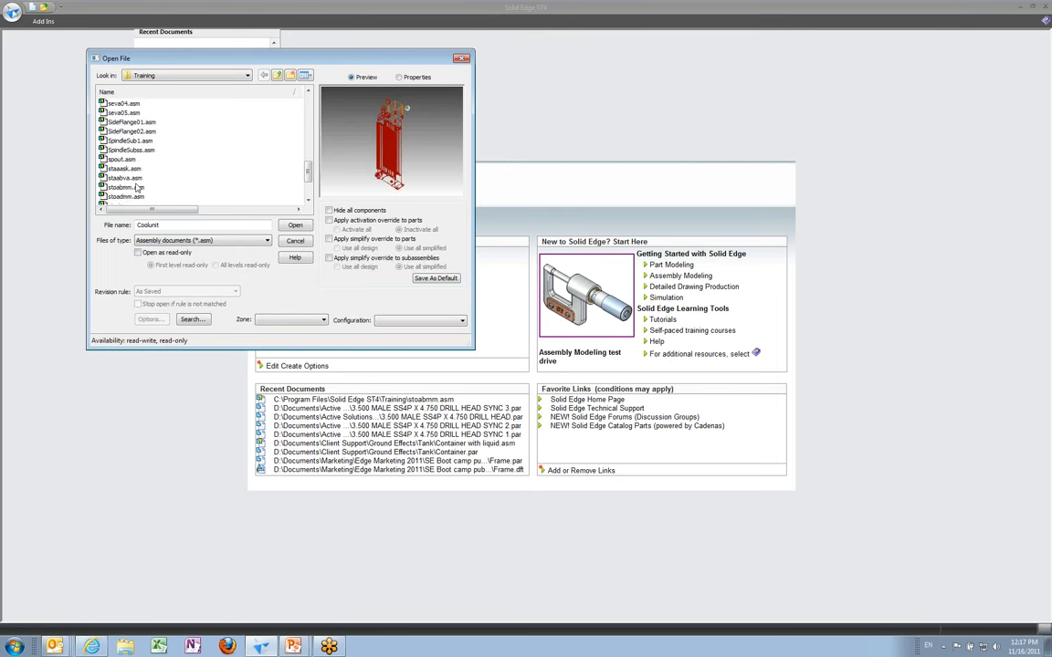
click(115, 187)
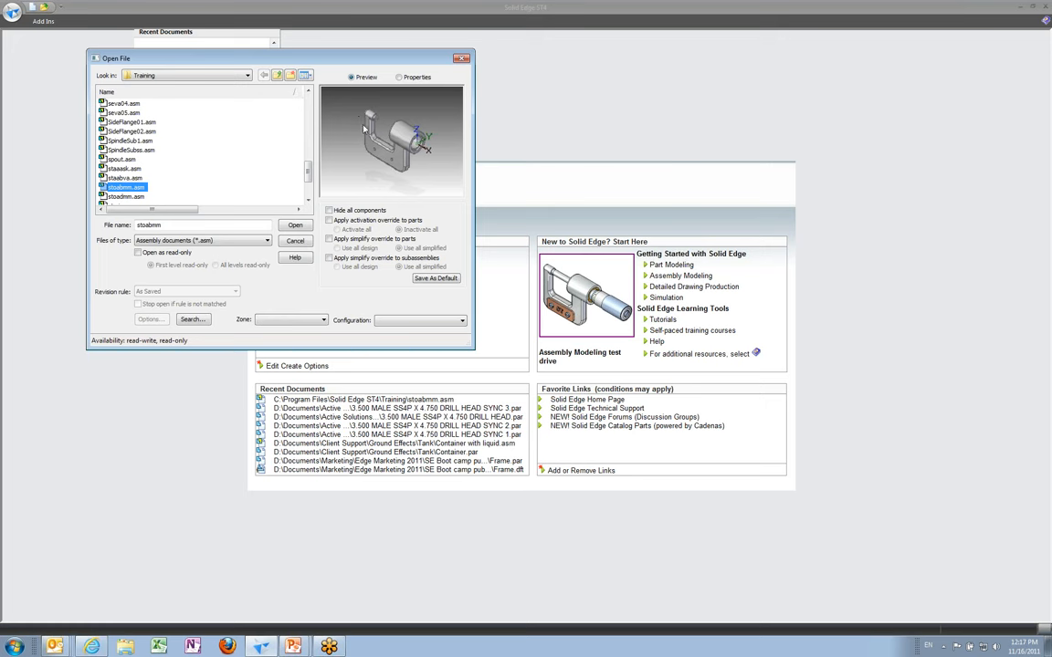
click(331, 221)
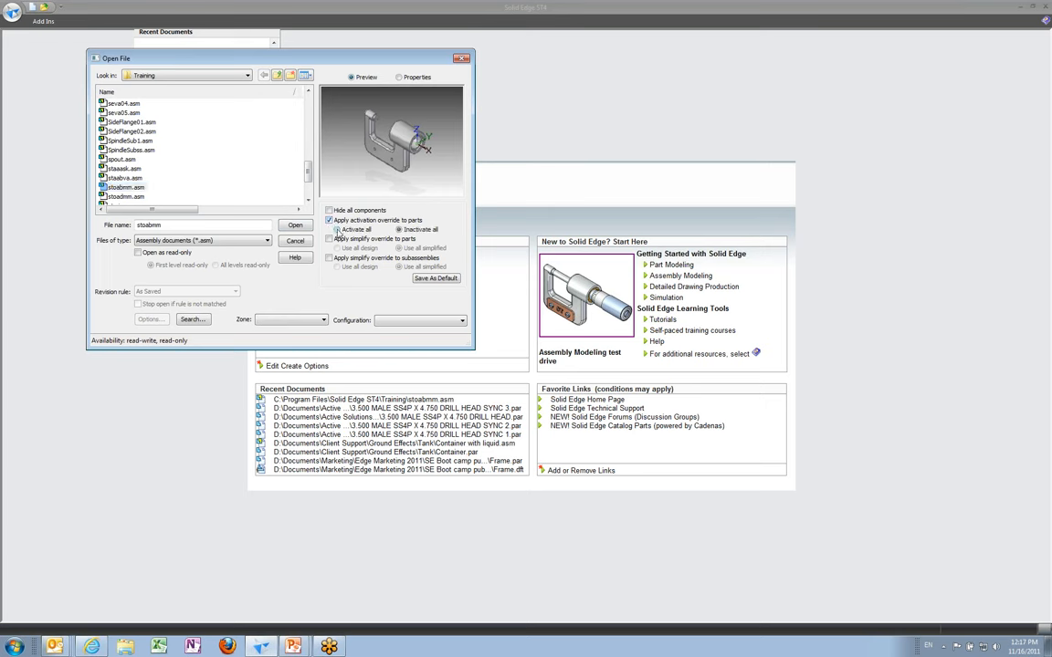
click(339, 230)
click(302, 227)
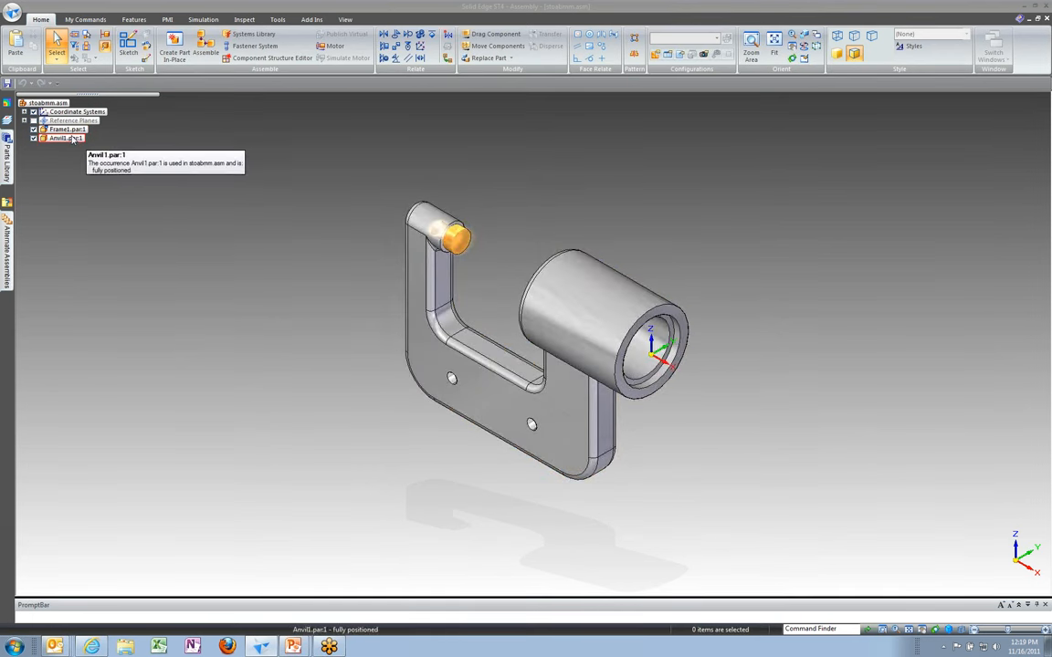
- Select the Anvil1.par part in the assembly and zoom in on where it sits in the frame
click(71, 138)
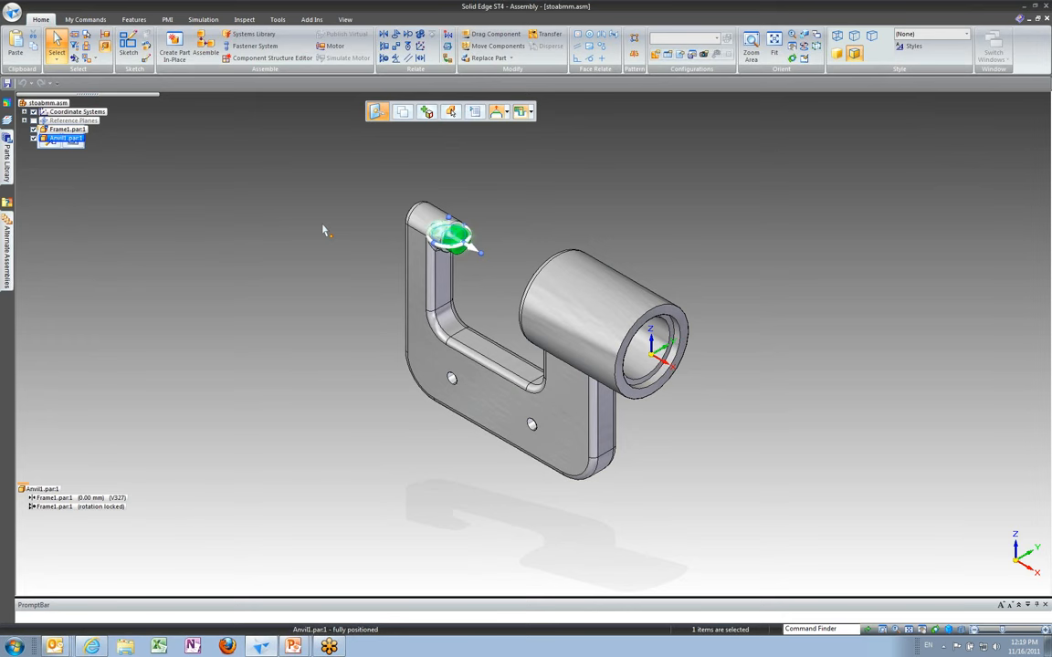
click(882, 629)
drag(380, 183, 480, 284)
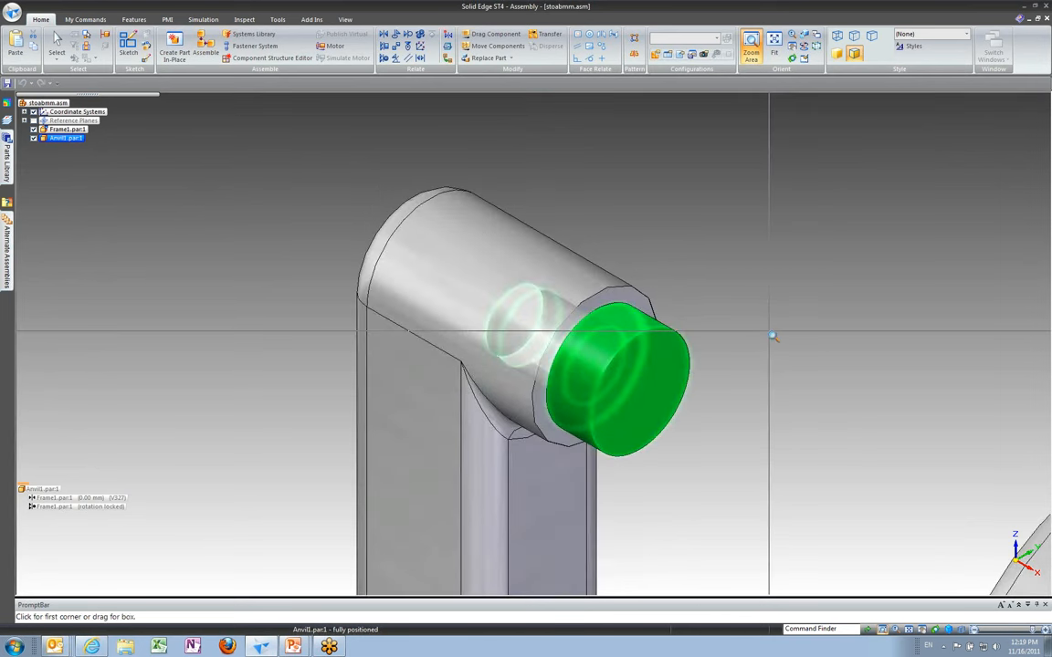
key(Escape)
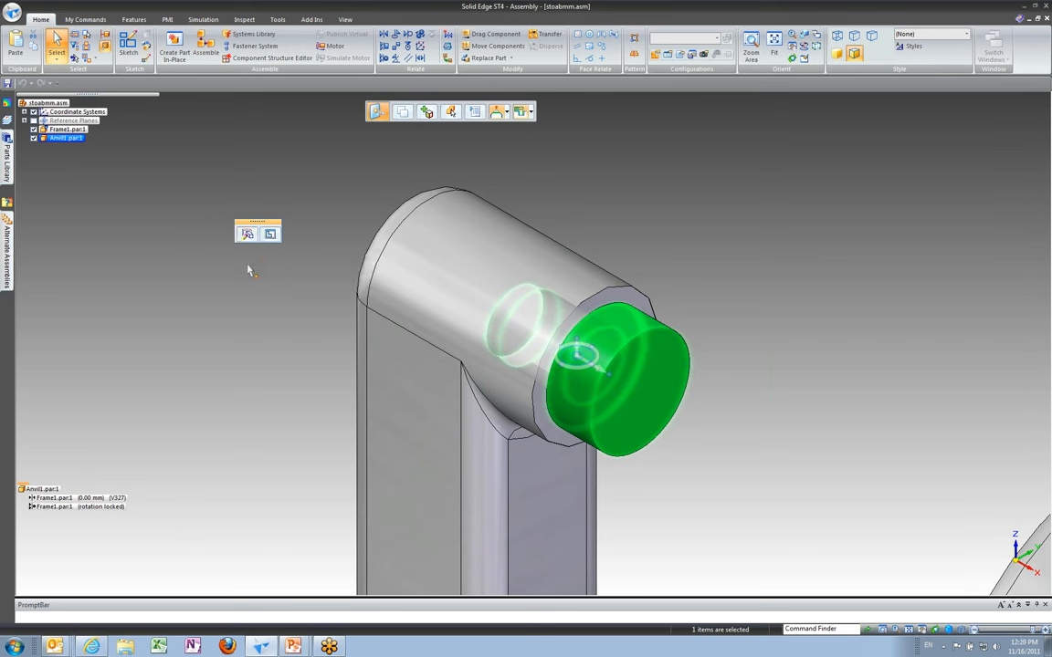
- Clear the selection and sharpen the display of the graphics so curved edges are drawn more smoothly
click(307, 116)
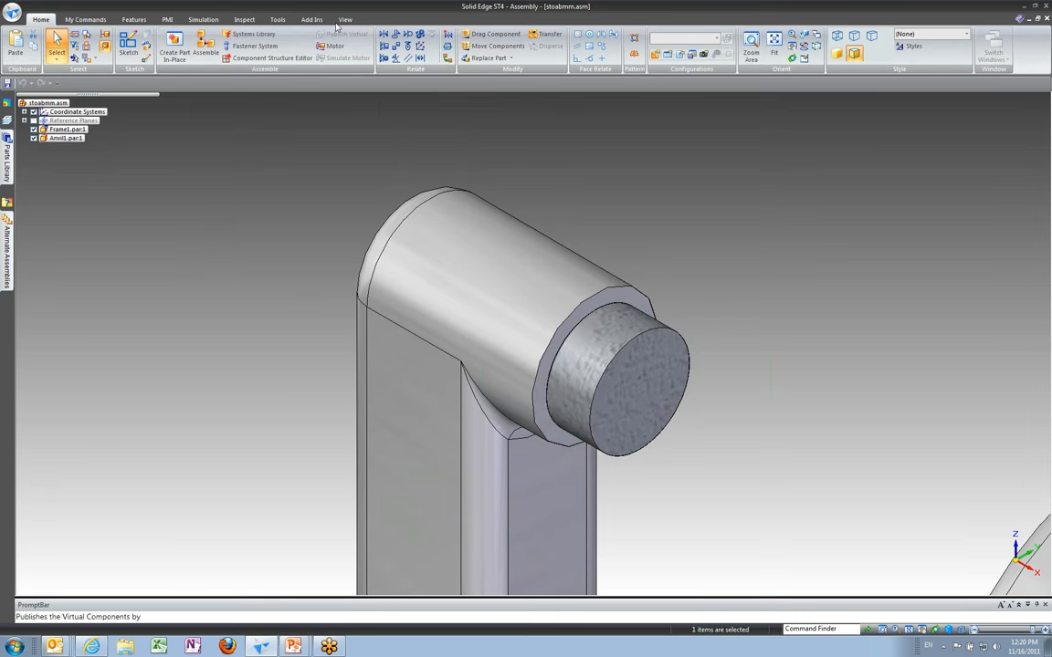
click(345, 19)
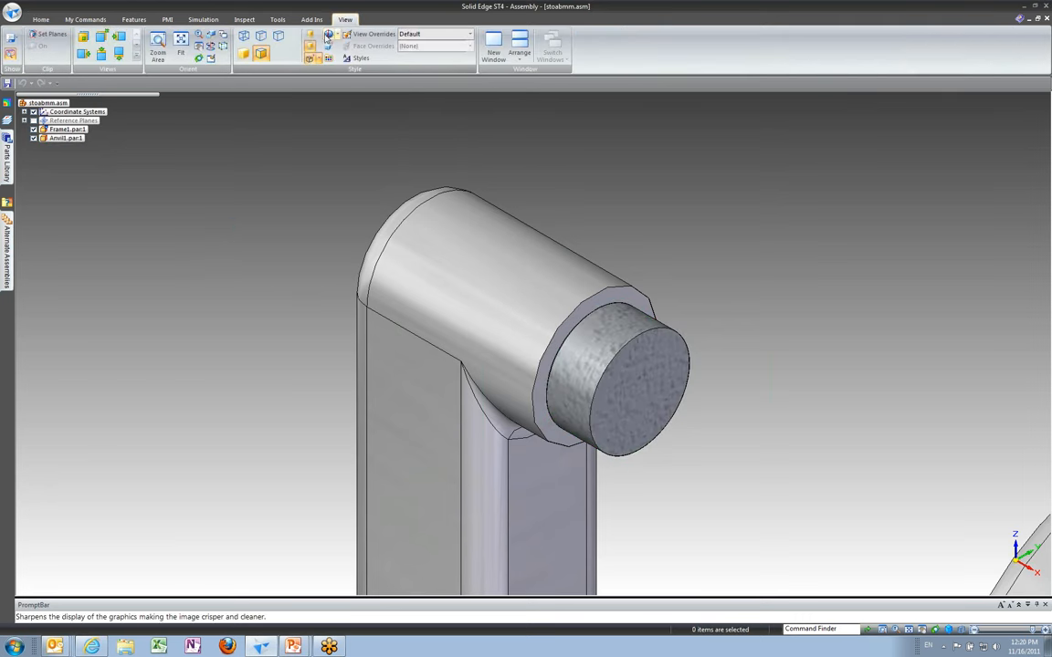
click(41, 20)
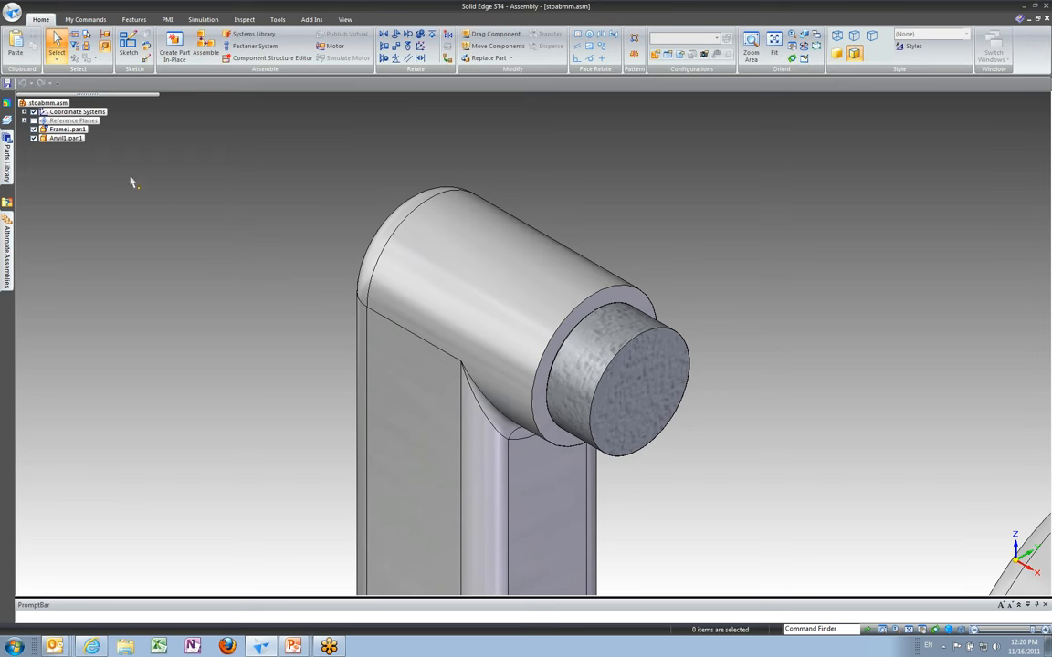
- Select the Anvil1.par part and examine its mate and rotation-locked axial align relationships to the frame
click(66, 137)
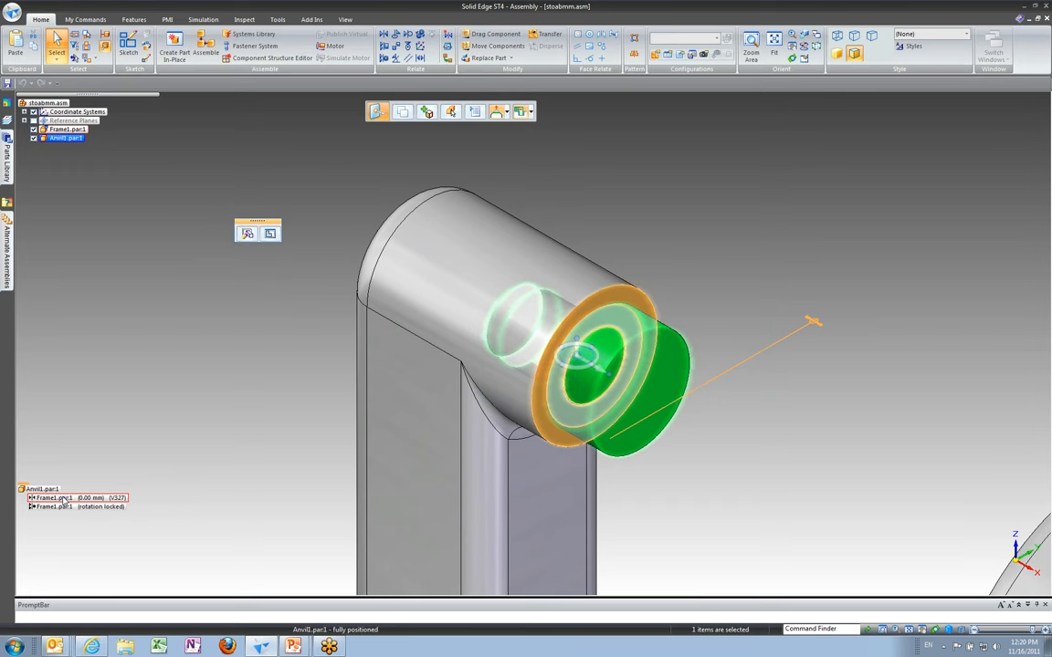
key(super+plus)
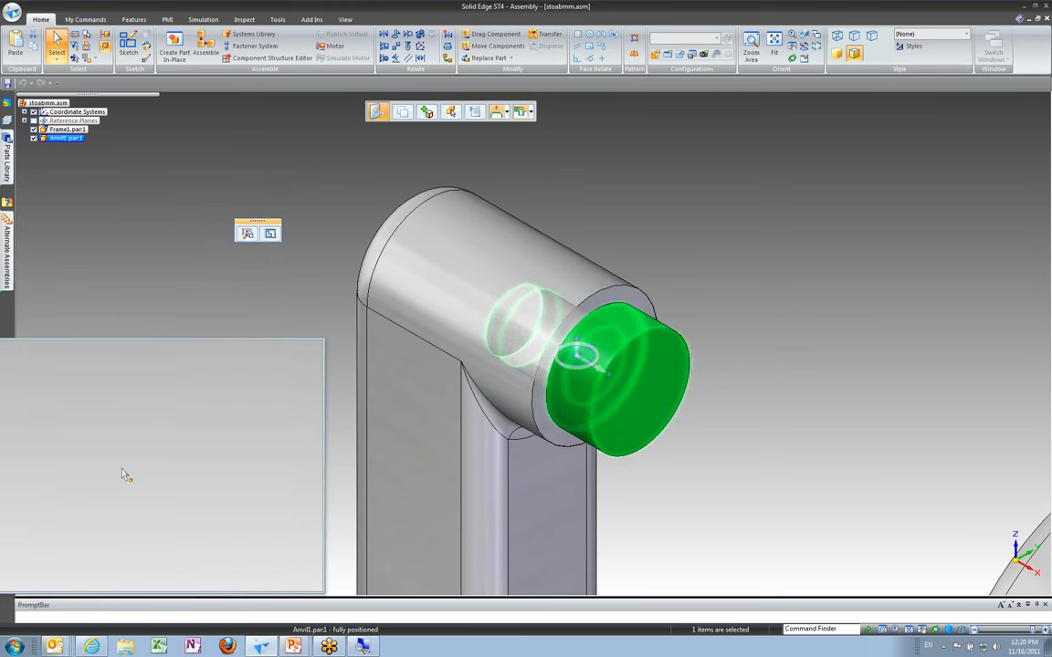
key(super+Escape)
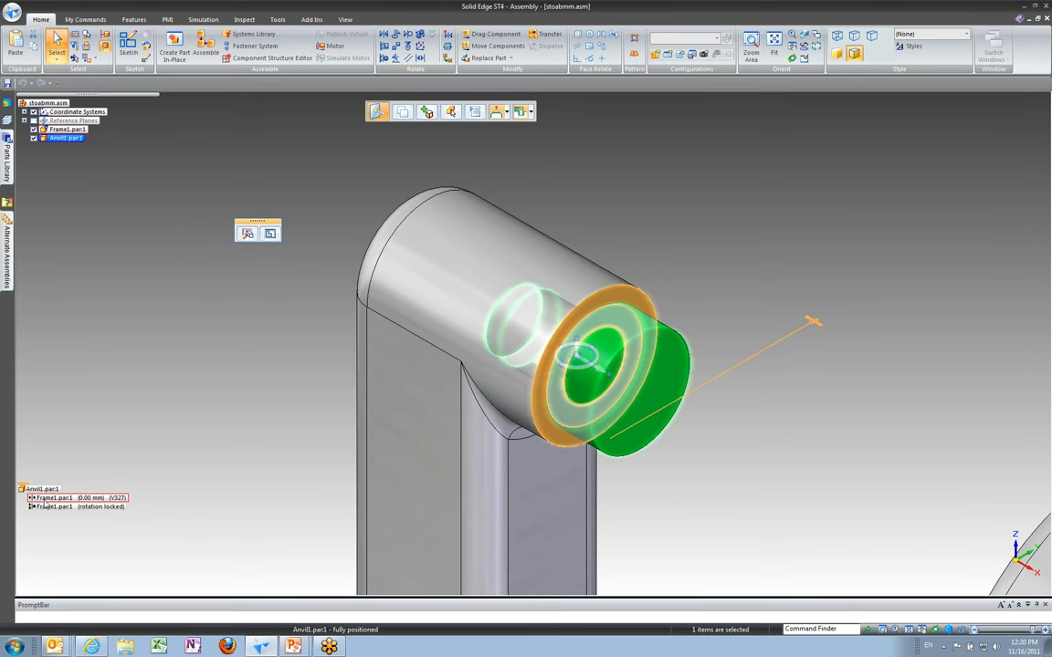
click(46, 504)
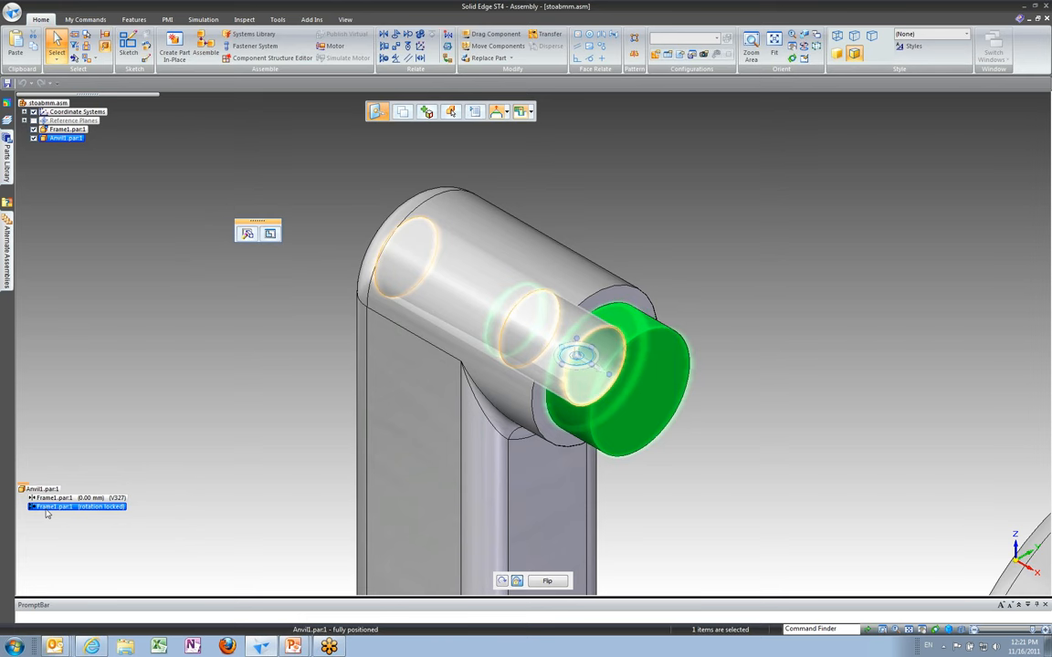
click(137, 431)
- Hide the Anvil1.par part and show it again
middle_drag(270, 372, 286, 148)
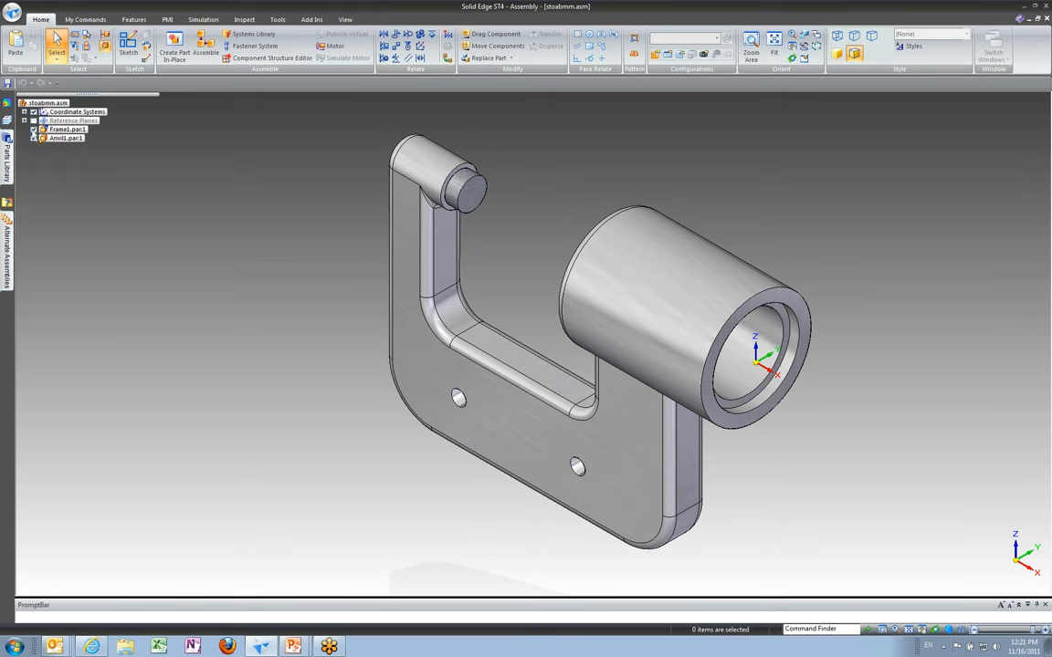
click(34, 139)
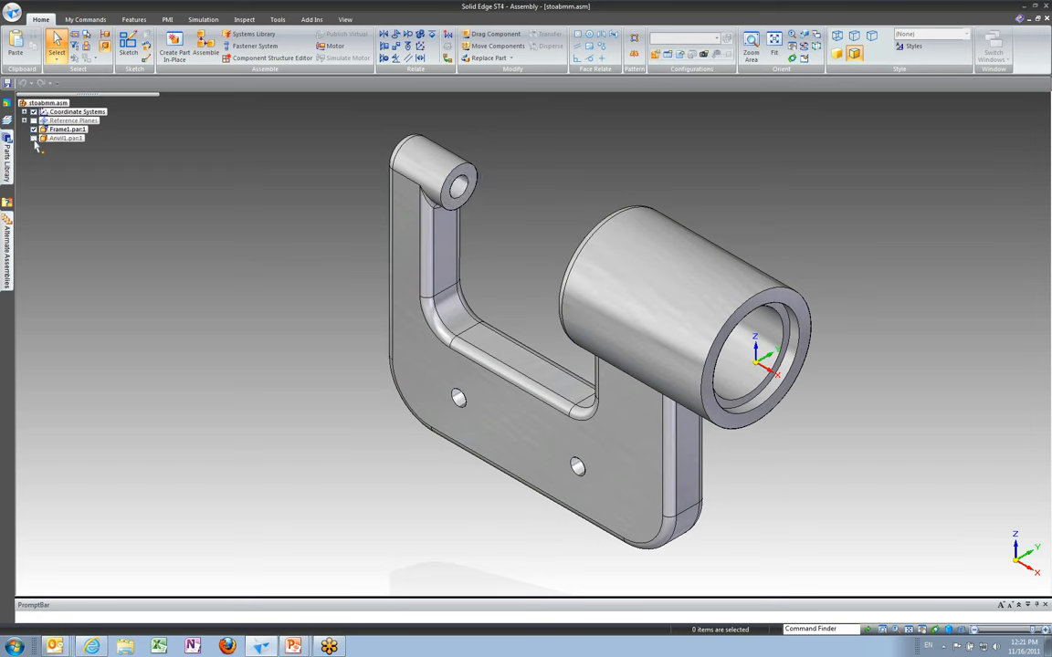
click(34, 138)
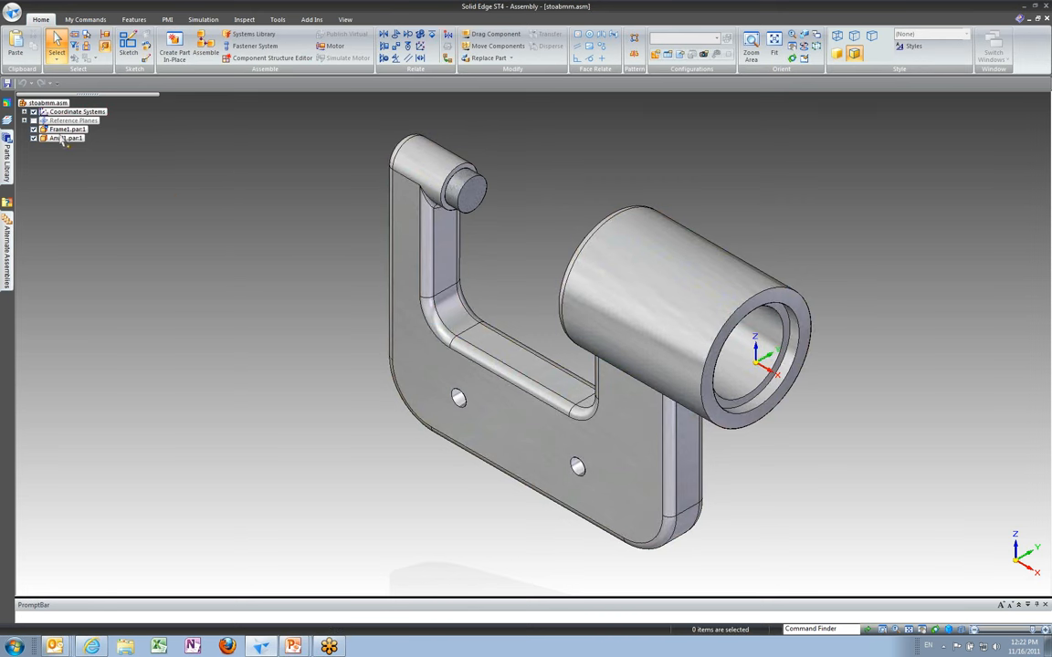
- Show the assembly's reference planes and hide them again, and turn off the display of the coordinate systems
click(34, 120)
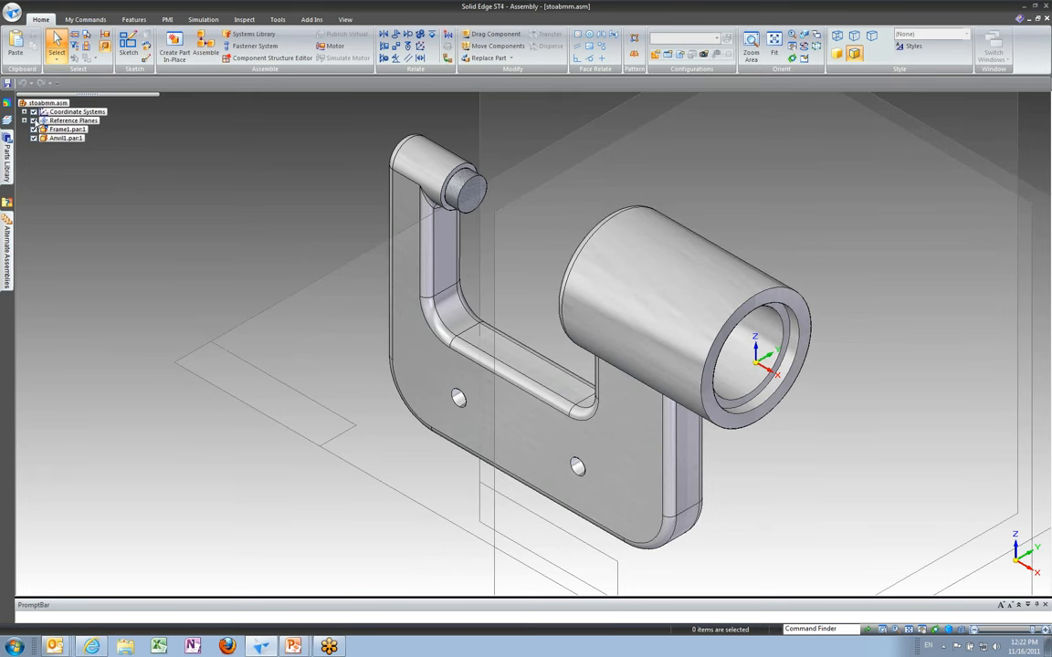
click(34, 120)
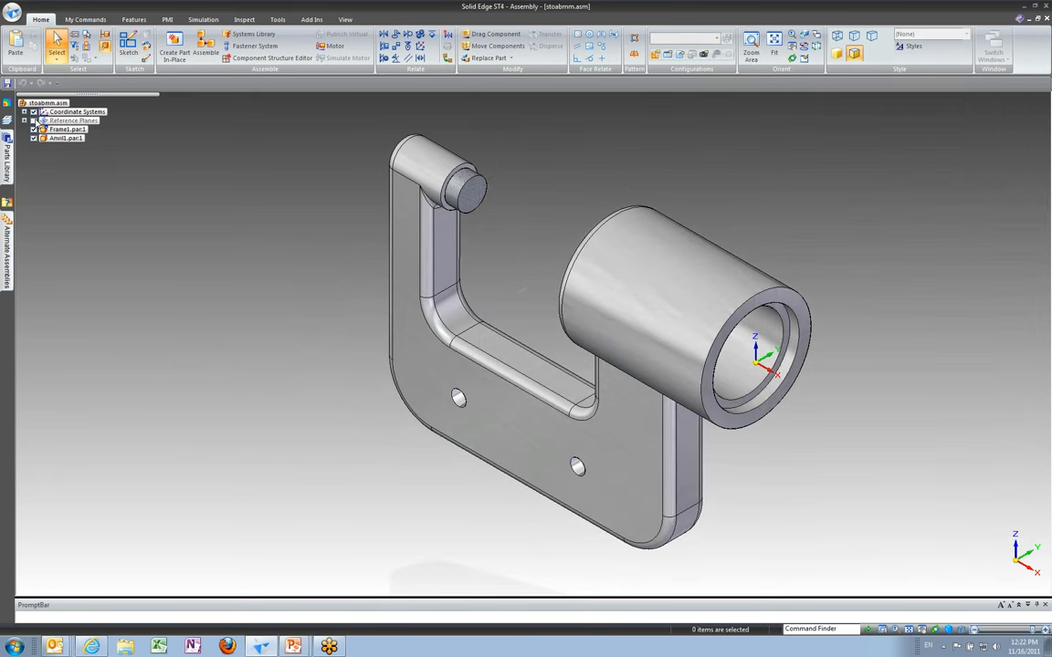
click(33, 121)
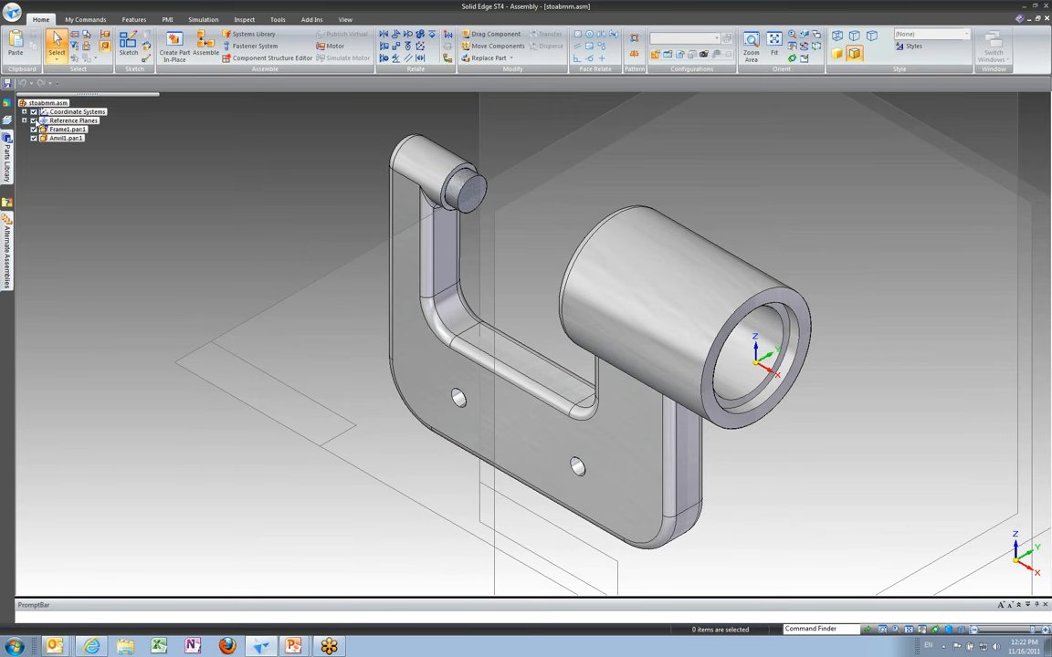
click(34, 121)
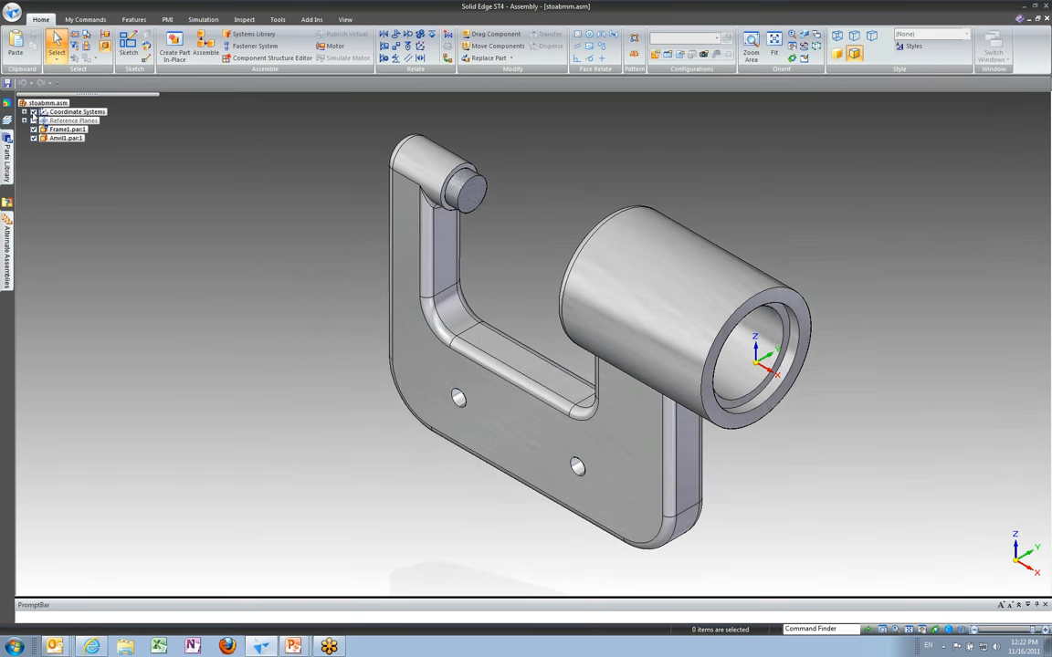
click(34, 112)
- Open the Parts Library and keep it docked beside the assembly view
click(8, 160)
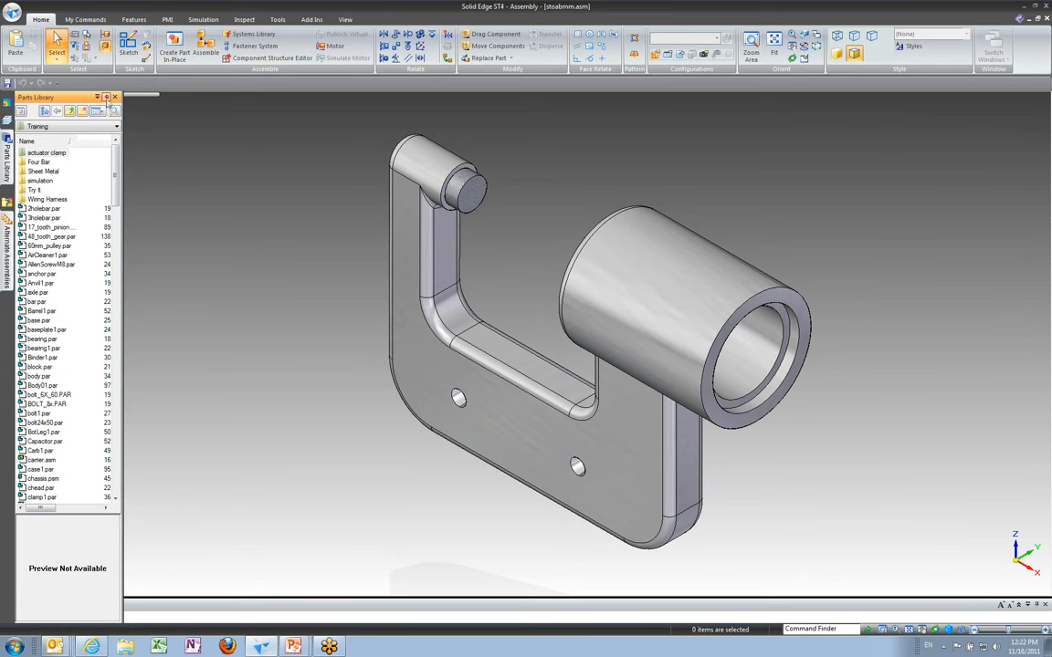
click(97, 96)
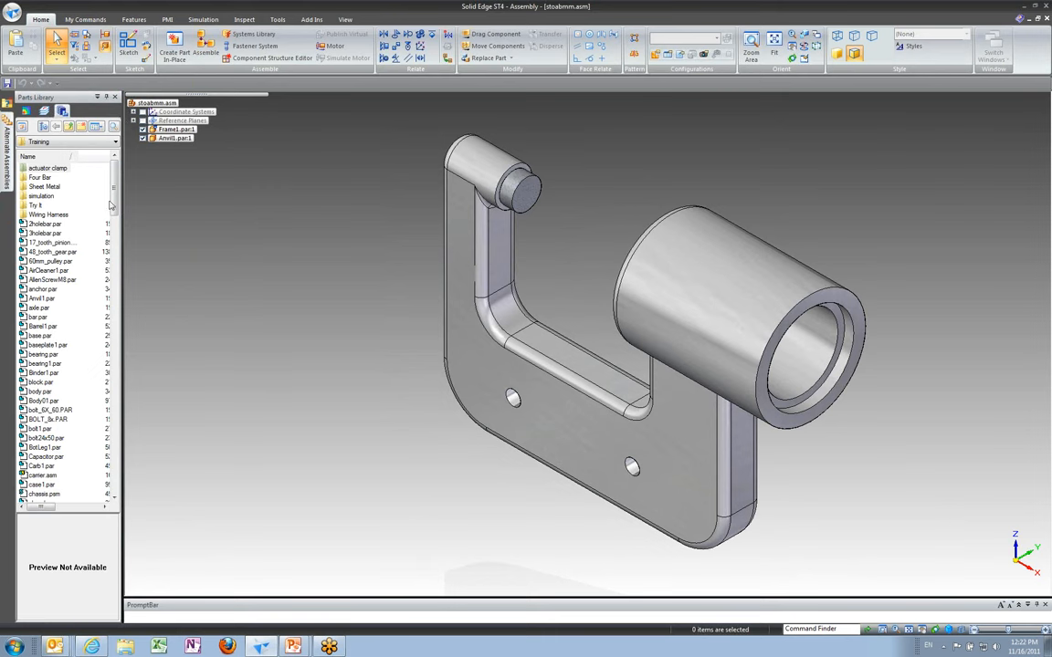
click(97, 97)
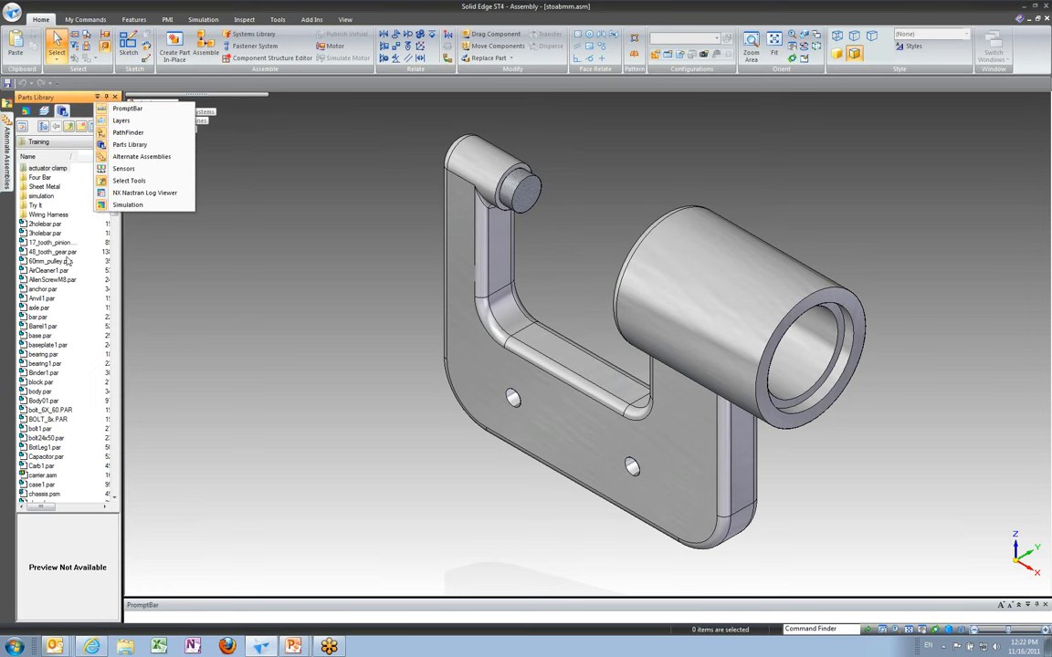
click(53, 91)
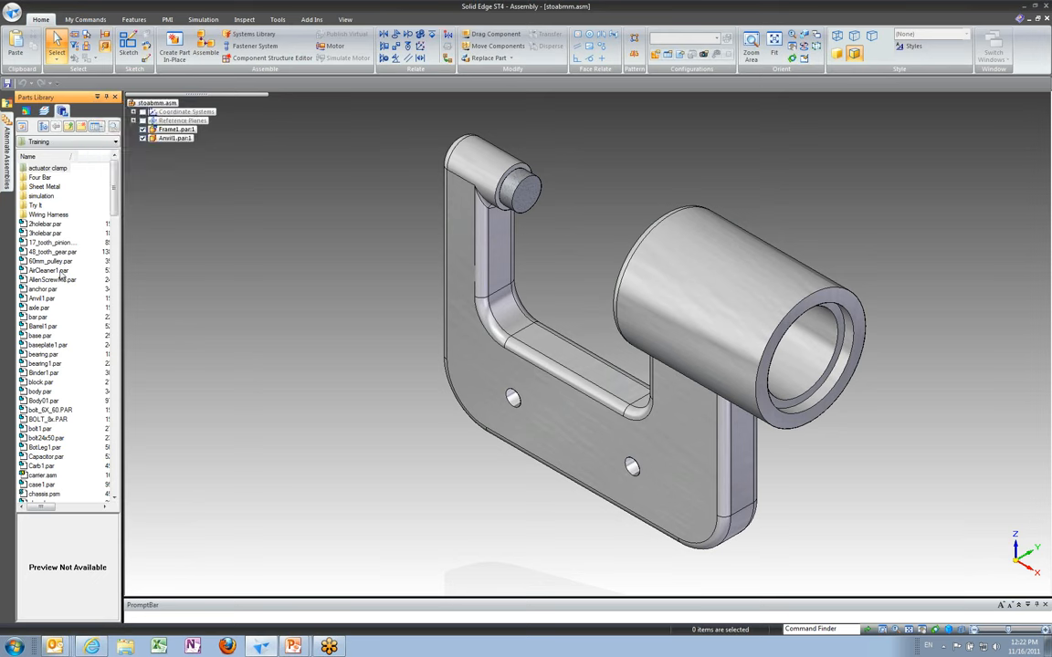
- Switch the Parts Library location to Desktop and back to the Training folder
click(80, 139)
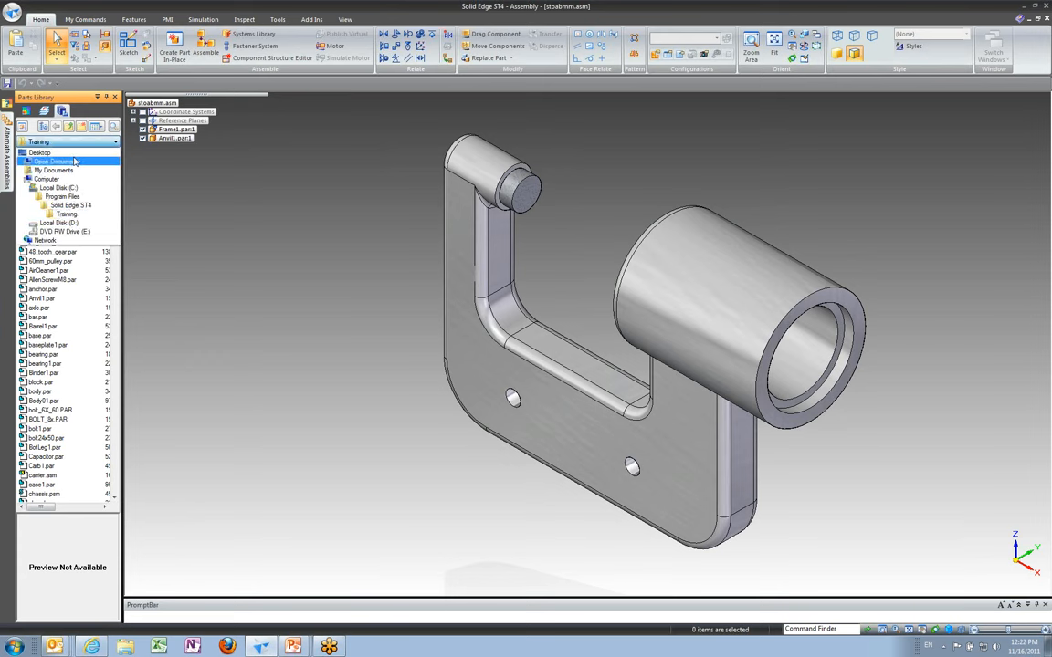
click(40, 152)
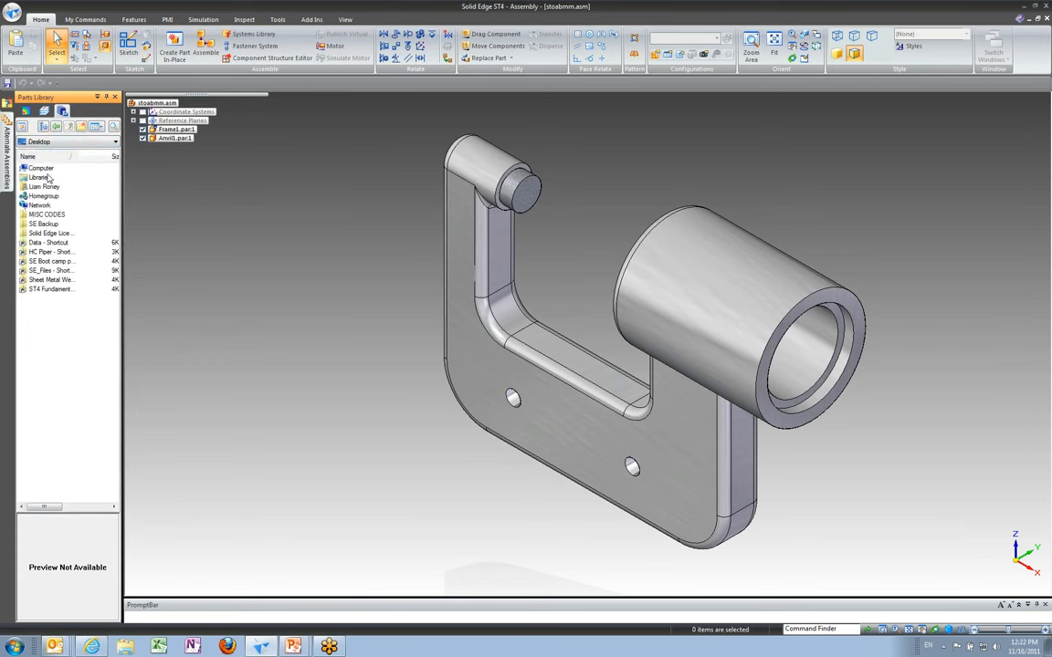
click(78, 141)
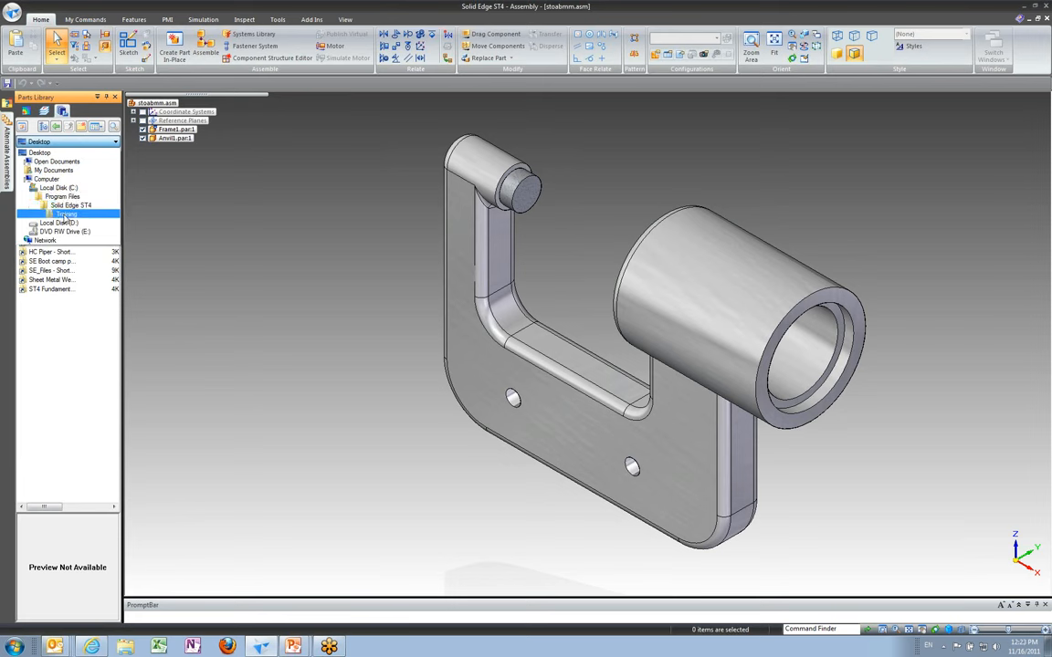
click(64, 215)
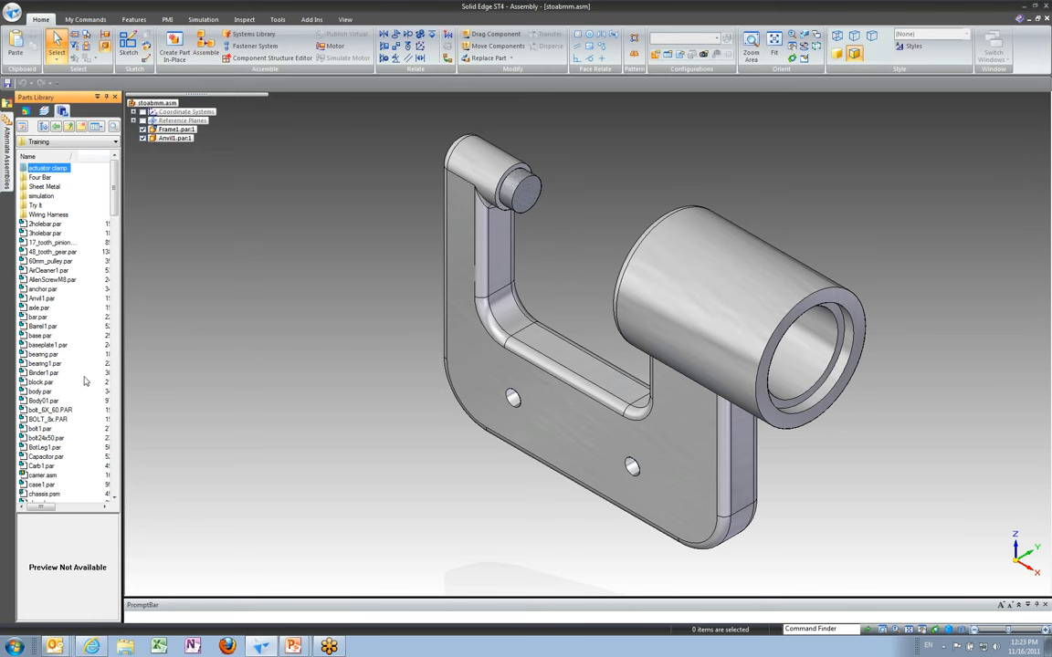
- Preview several parts in the Training folder, from 2holebar.par and the 17-tooth pinion down to AllenScrewM8.par
click(51, 224)
click(45, 242)
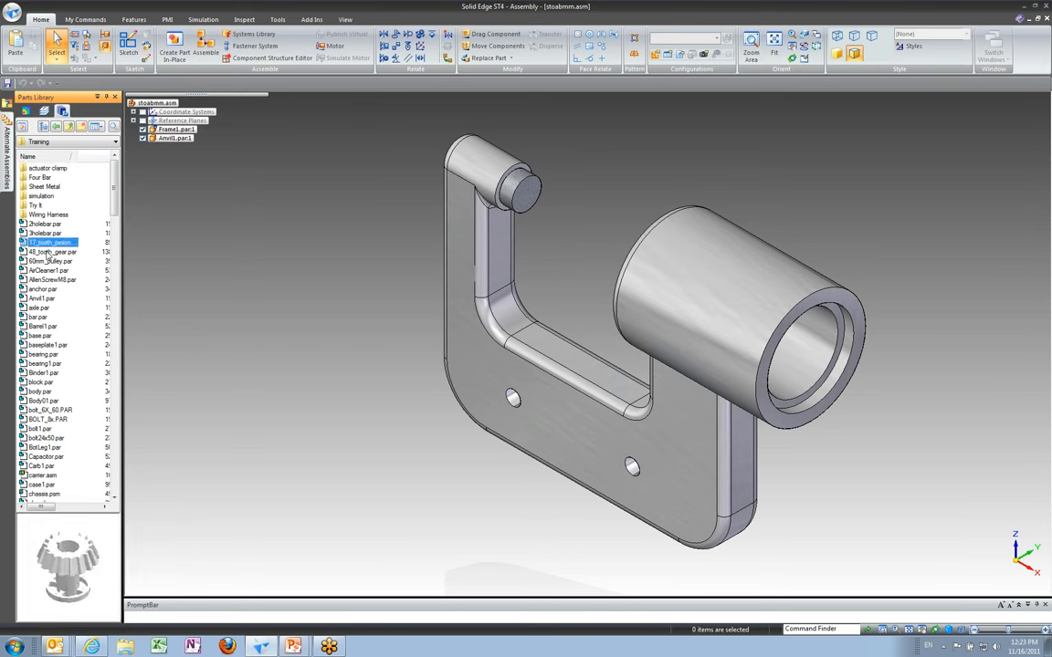
key(Down)
key(Down)
key(Down)
key(Down)
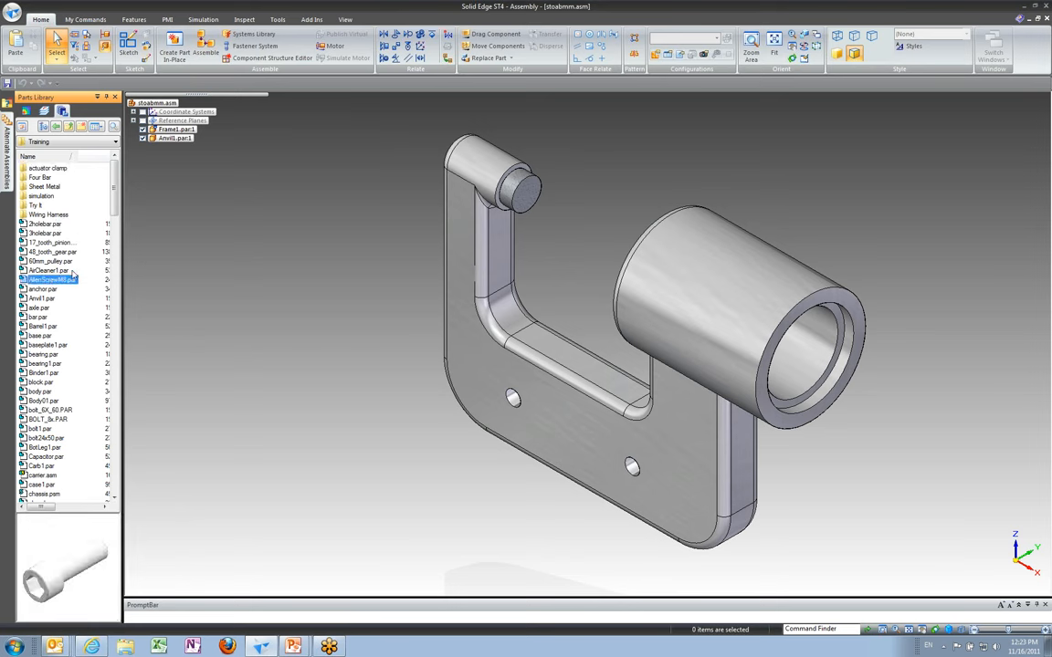
- Find NamePlate1.par in the Training folder and place it in the assembly in front of the frame
drag(113, 210, 113, 247)
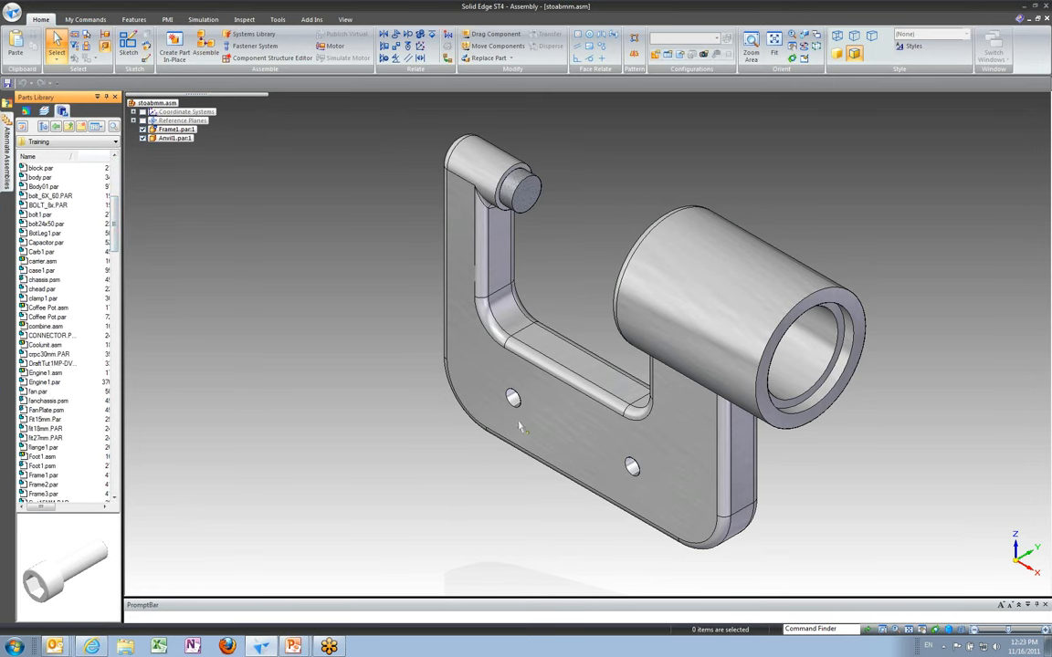
drag(117, 237, 108, 301)
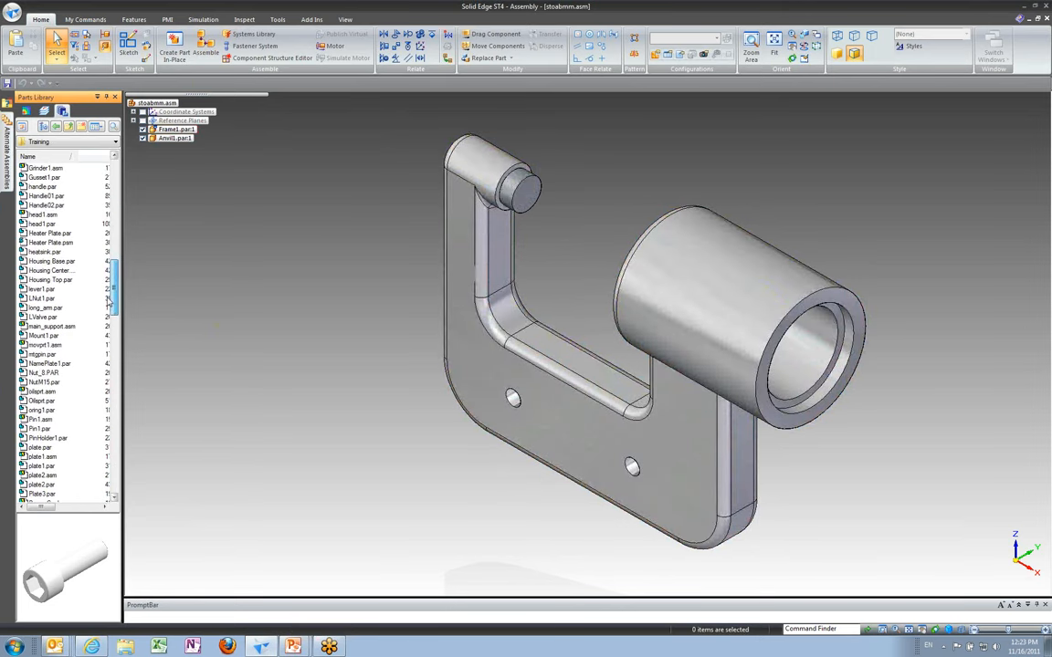
click(41, 363)
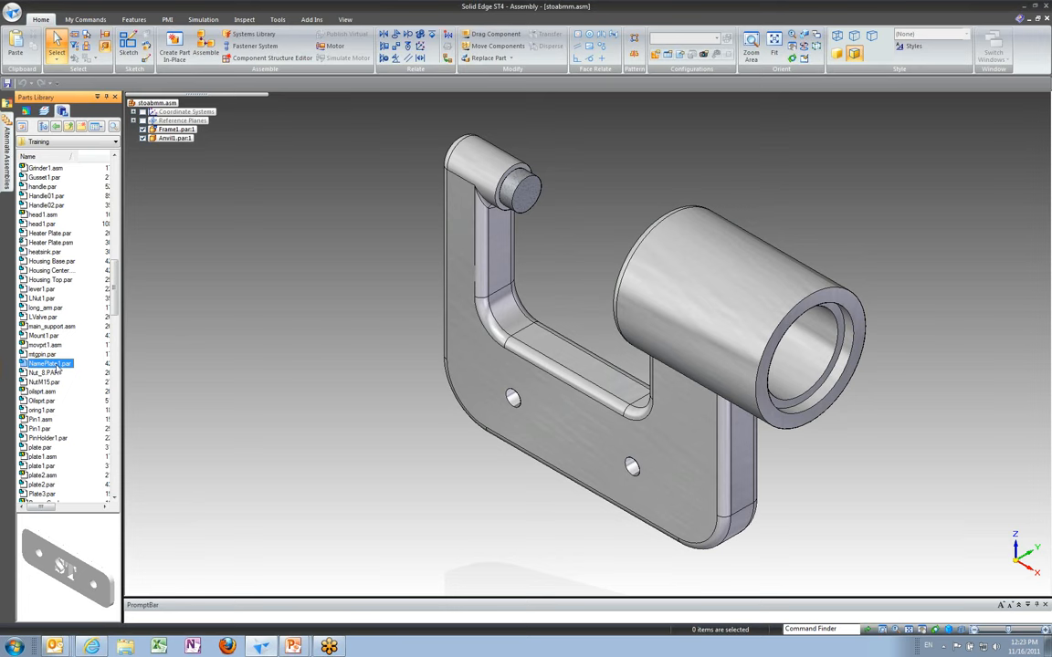
drag(57, 367, 327, 392)
drag(331, 400, 360, 433)
drag(394, 475, 385, 463)
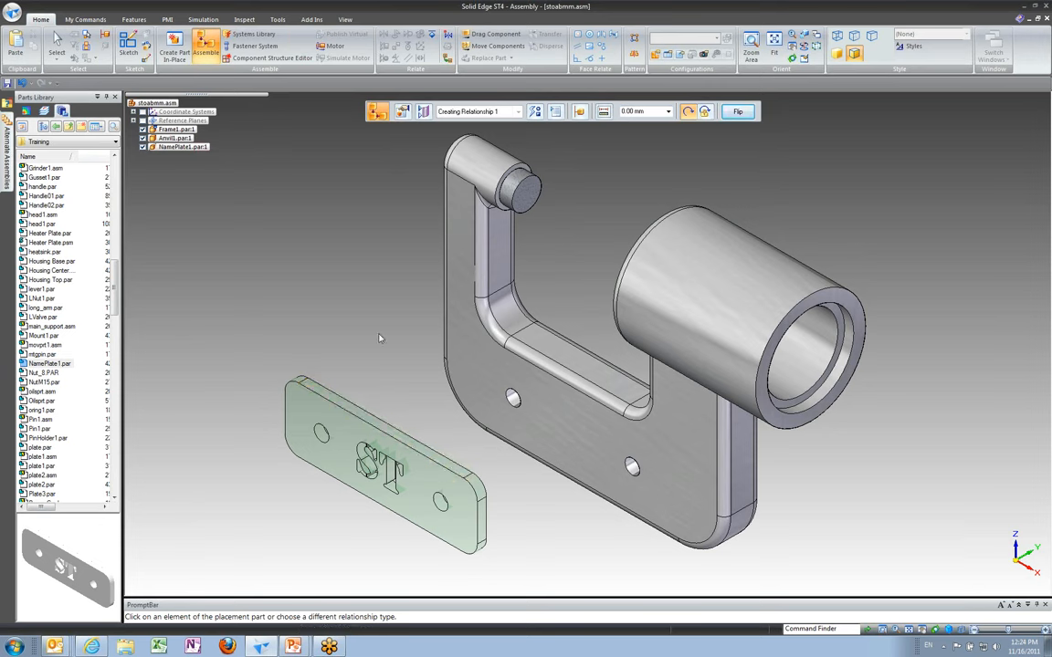
- Review the available relationship types and choose FlashFit for positioning the name plate
key(super+plus)
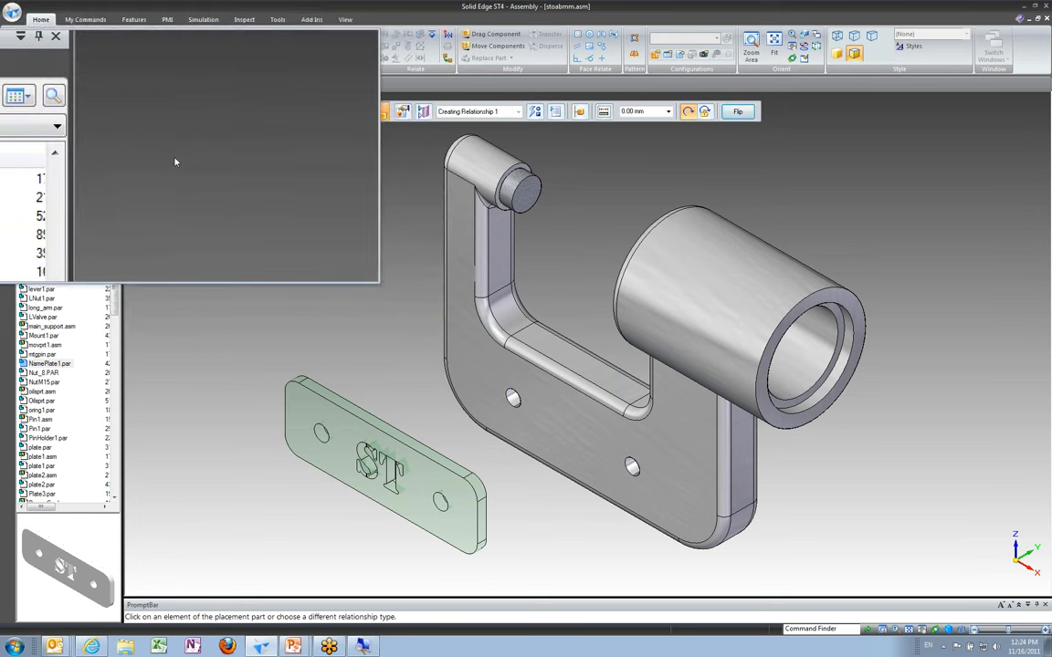
key(super+Escape)
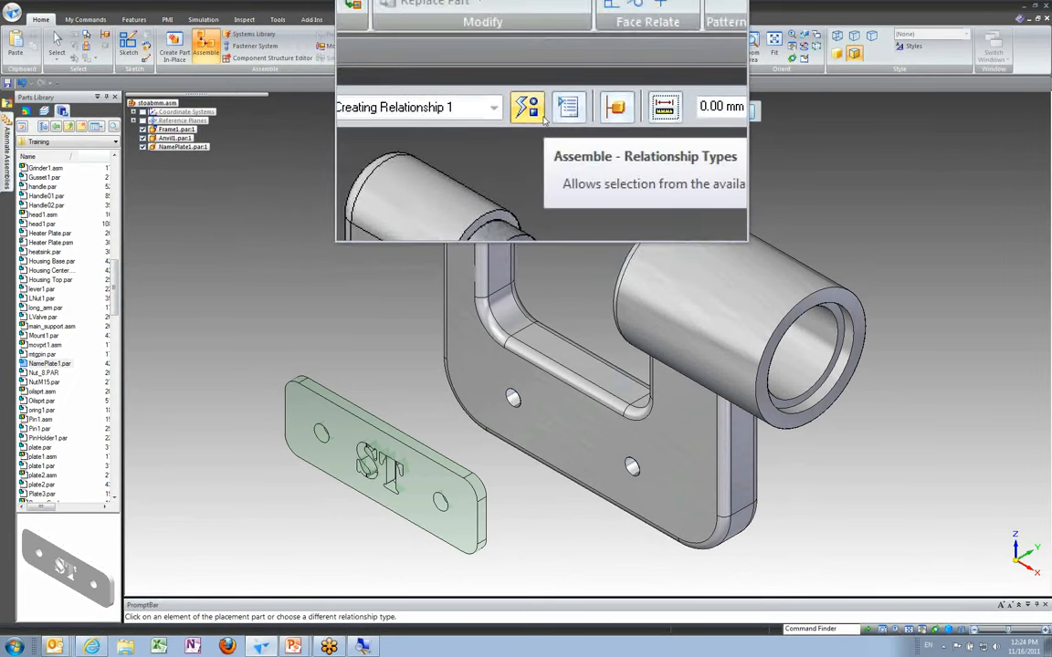
click(535, 113)
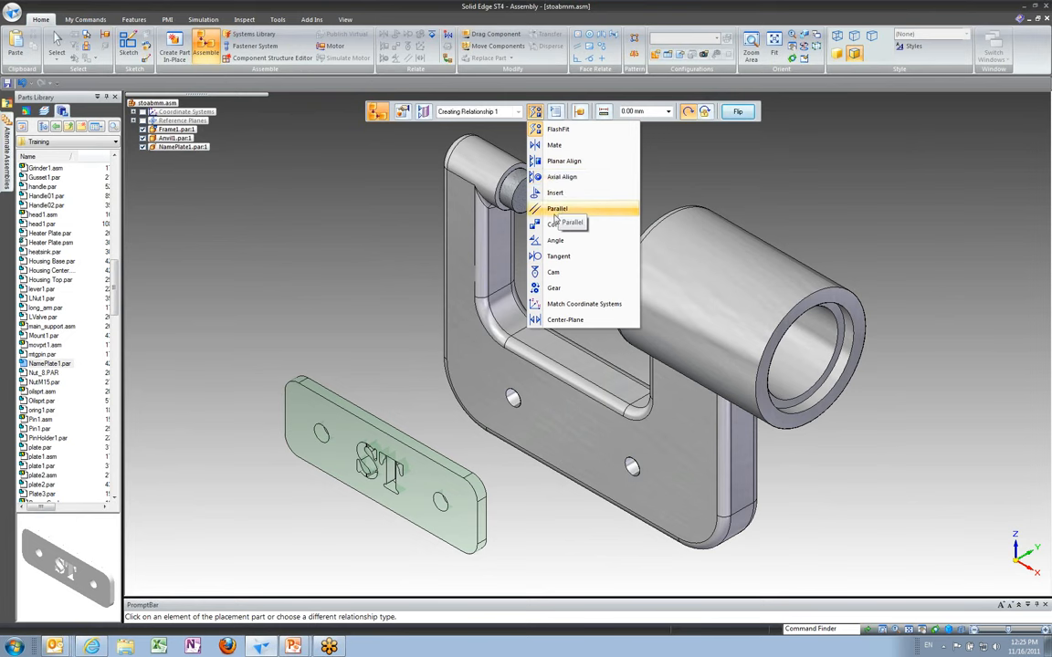
click(554, 131)
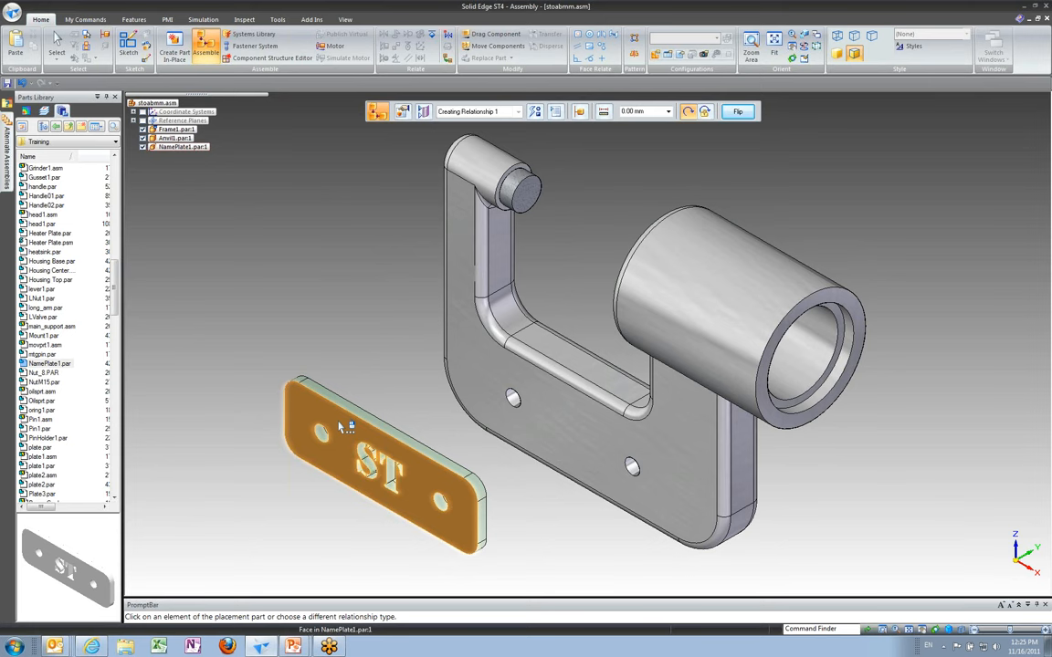
- Mate the hidden back face of the name plate to the frame's flat front face
right_click(341, 426)
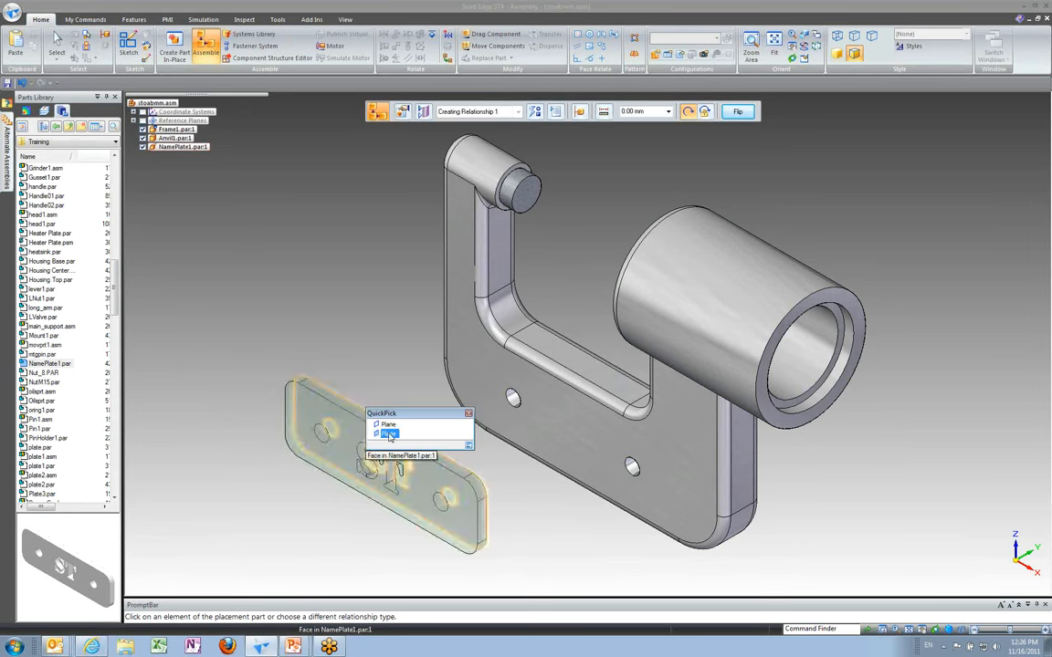
click(390, 436)
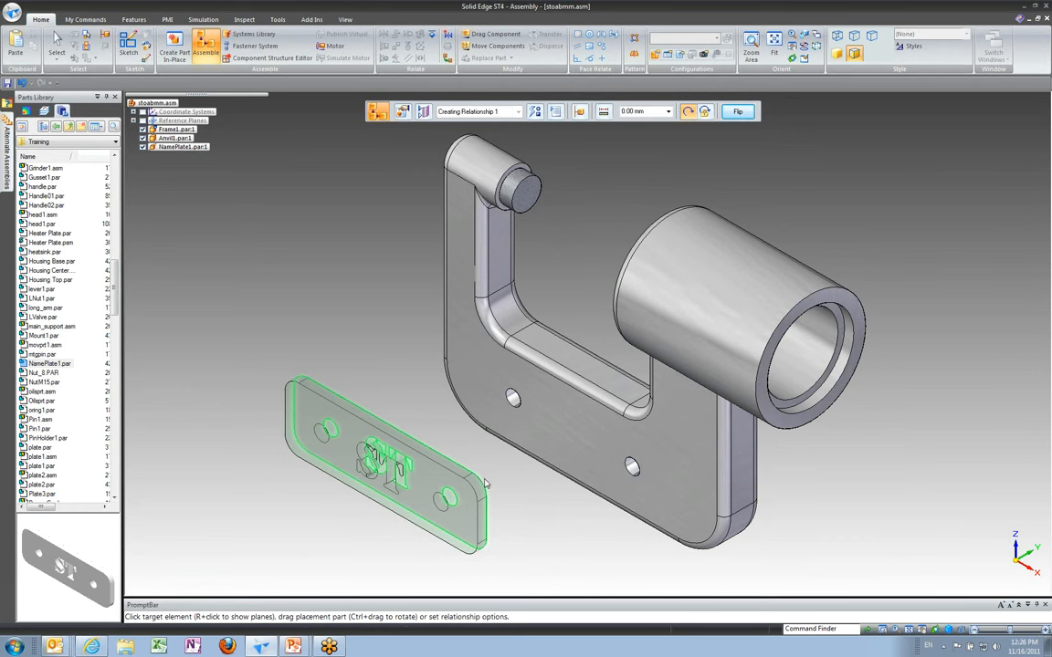
click(559, 432)
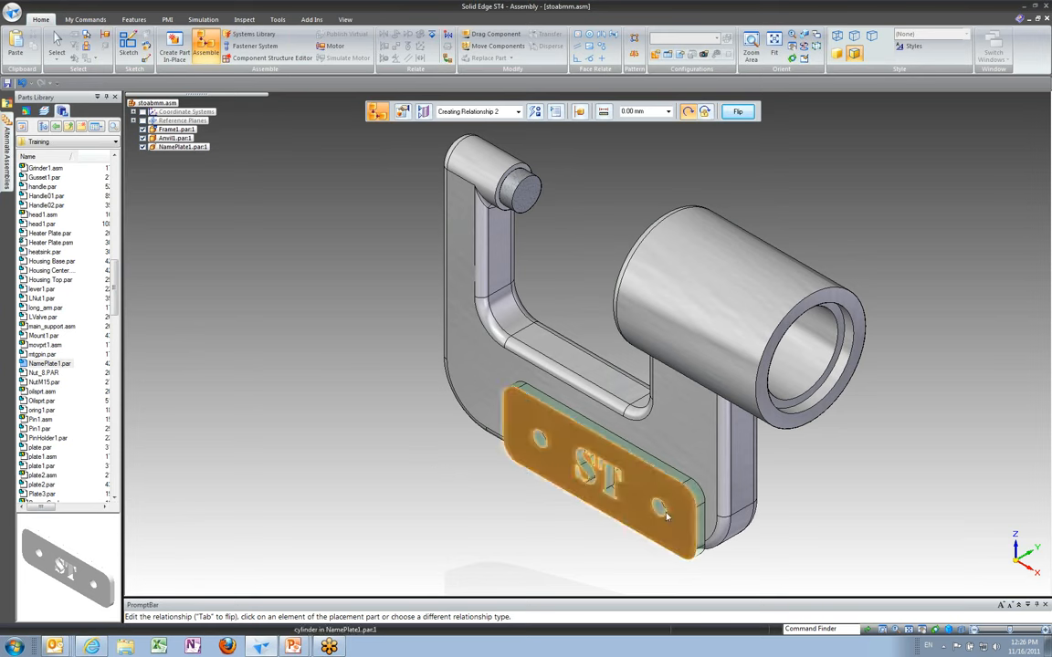
- Align both cylindrical holes of the name plate with the matching holes in the frame
right_click(542, 442)
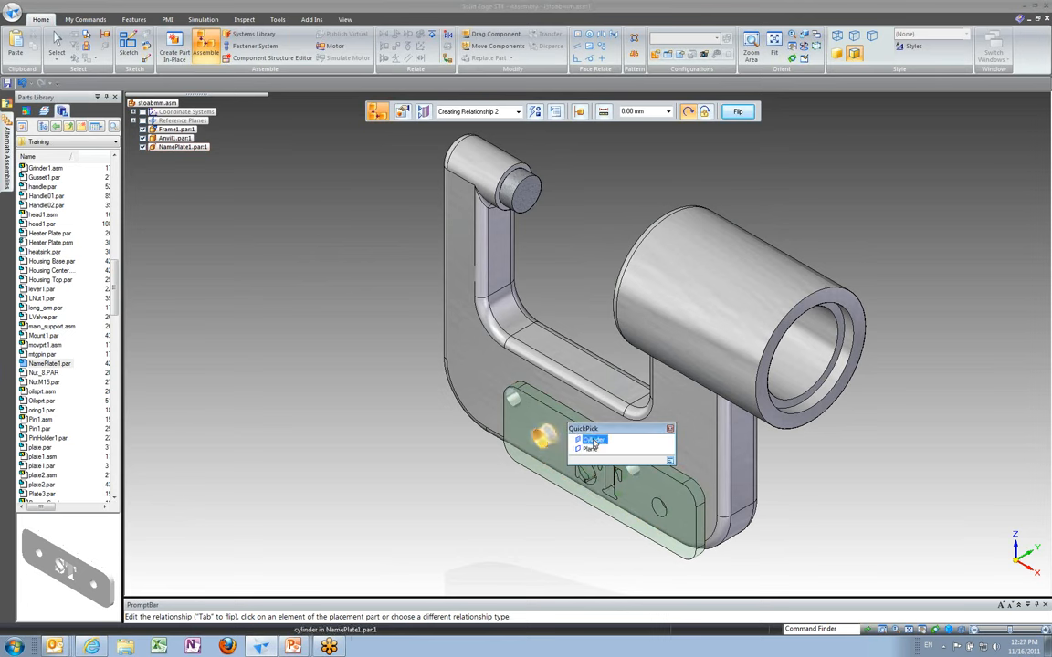
click(594, 441)
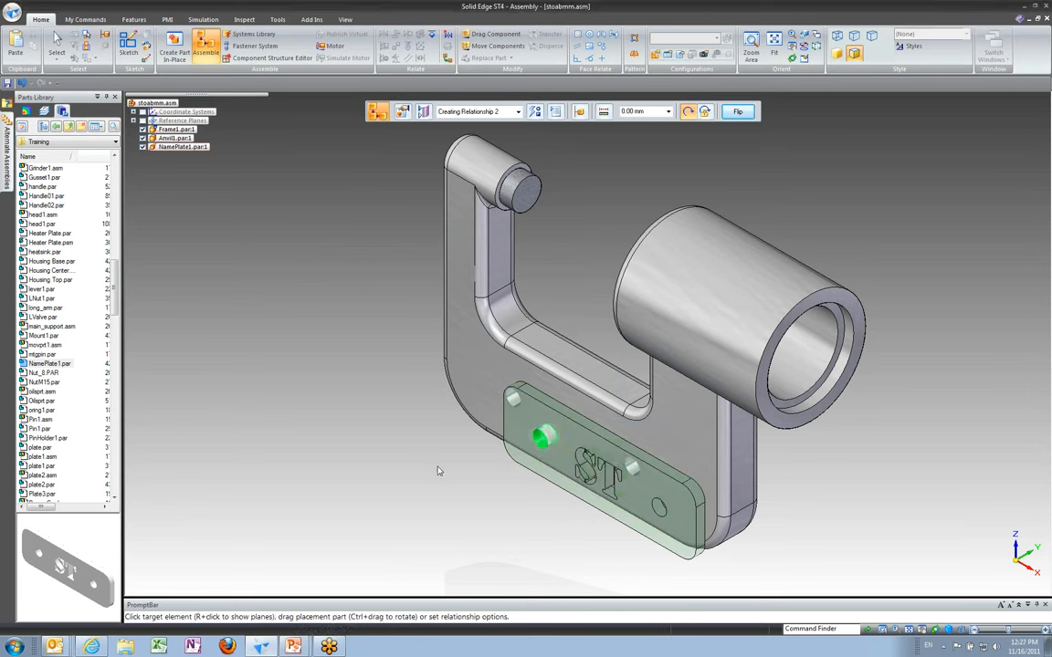
click(513, 402)
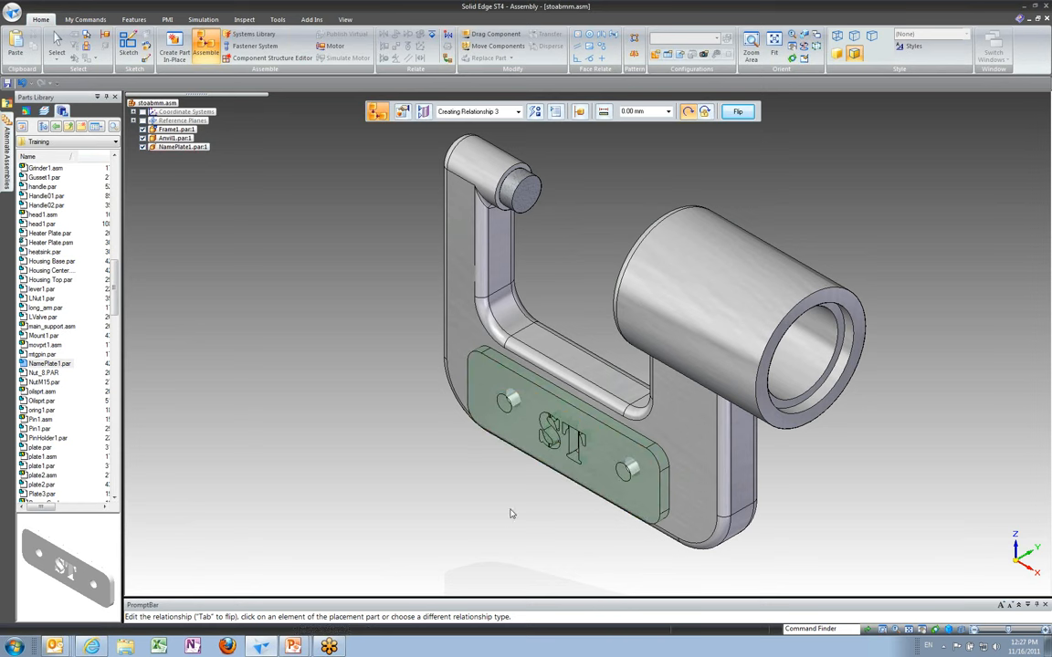
click(624, 476)
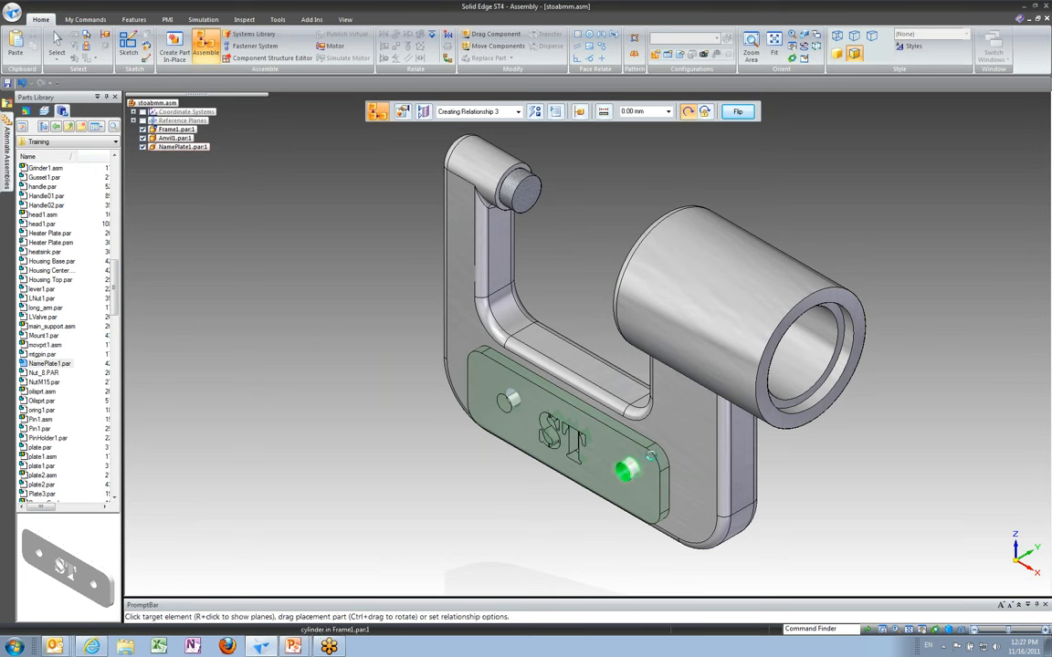
click(652, 457)
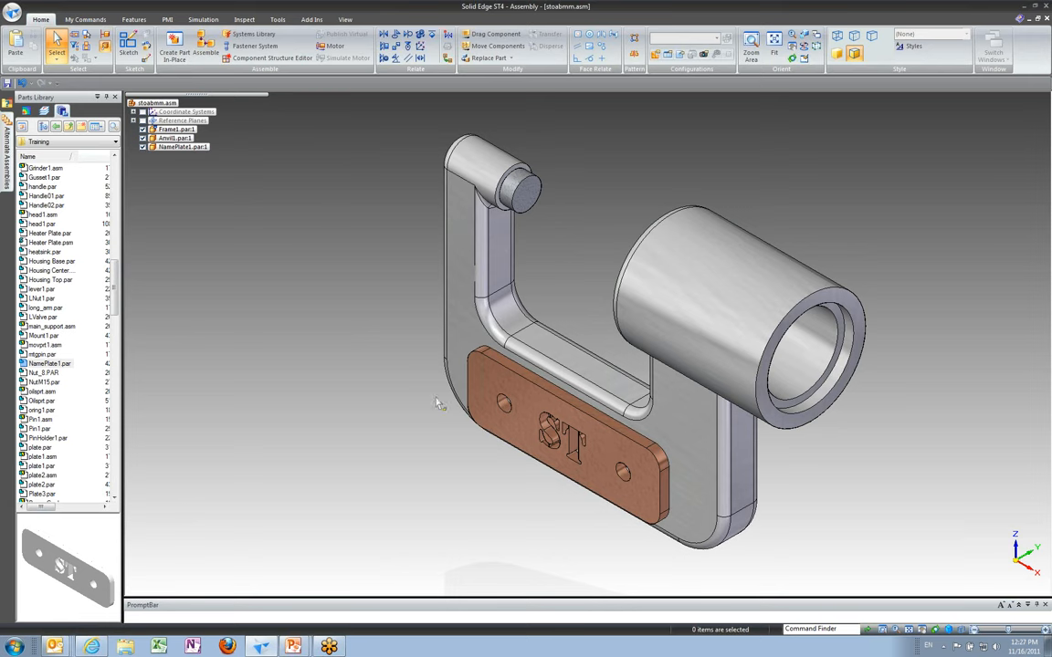
click(448, 311)
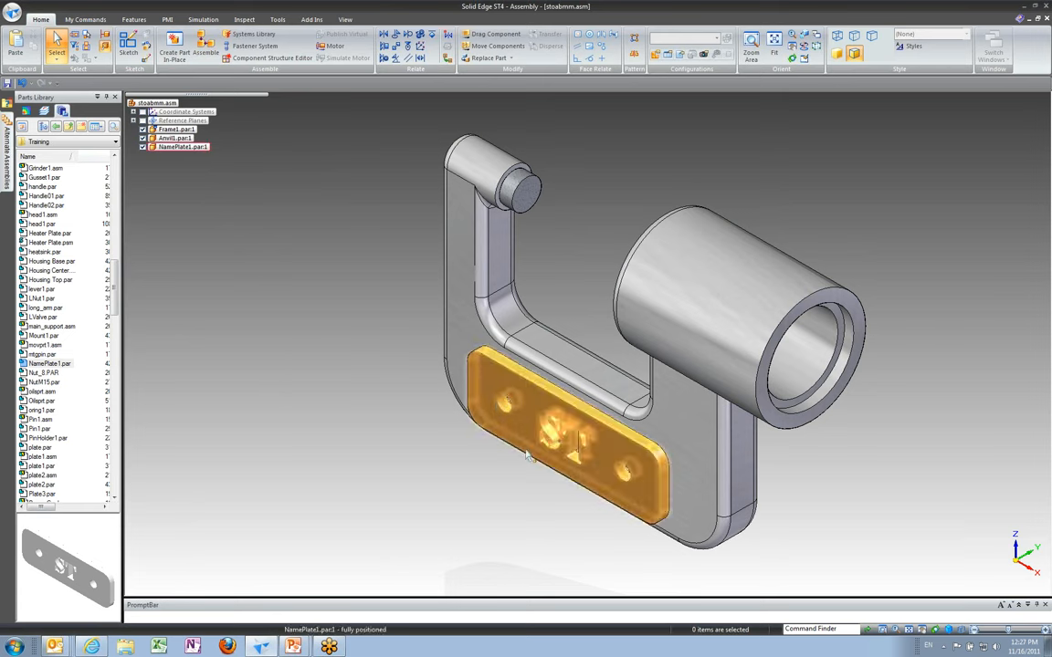
- Find Screw1.par in the Training folder and place it in the assembly beside the name plate
scroll(112, 269, down, 2)
scroll(117, 286, up, 2)
scroll(117, 285, down, 1)
click(44, 372)
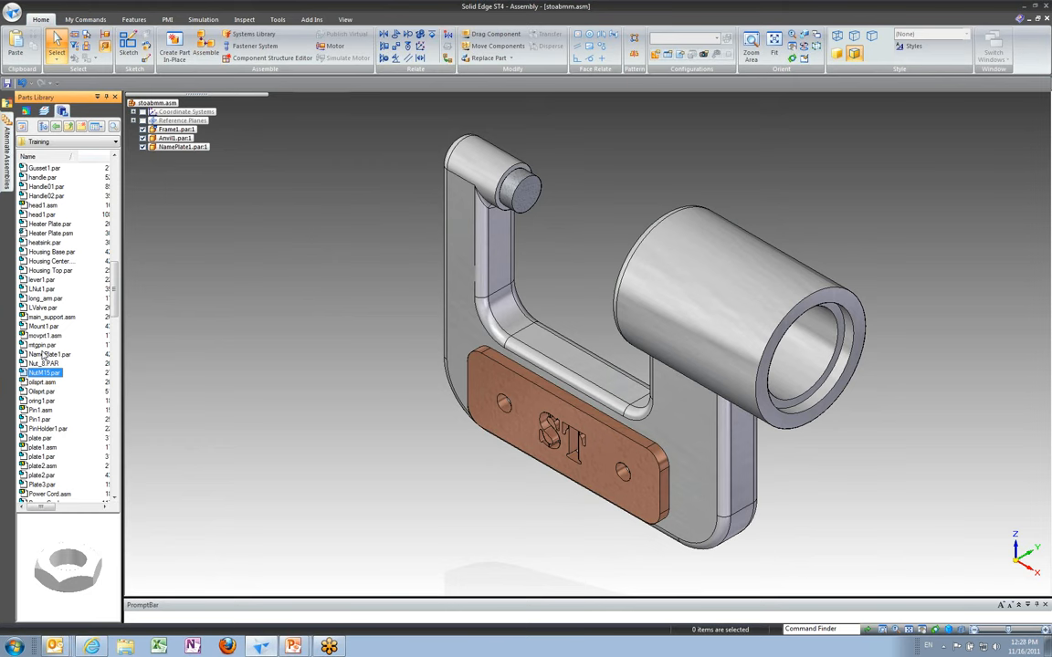
key(s)
key(c)
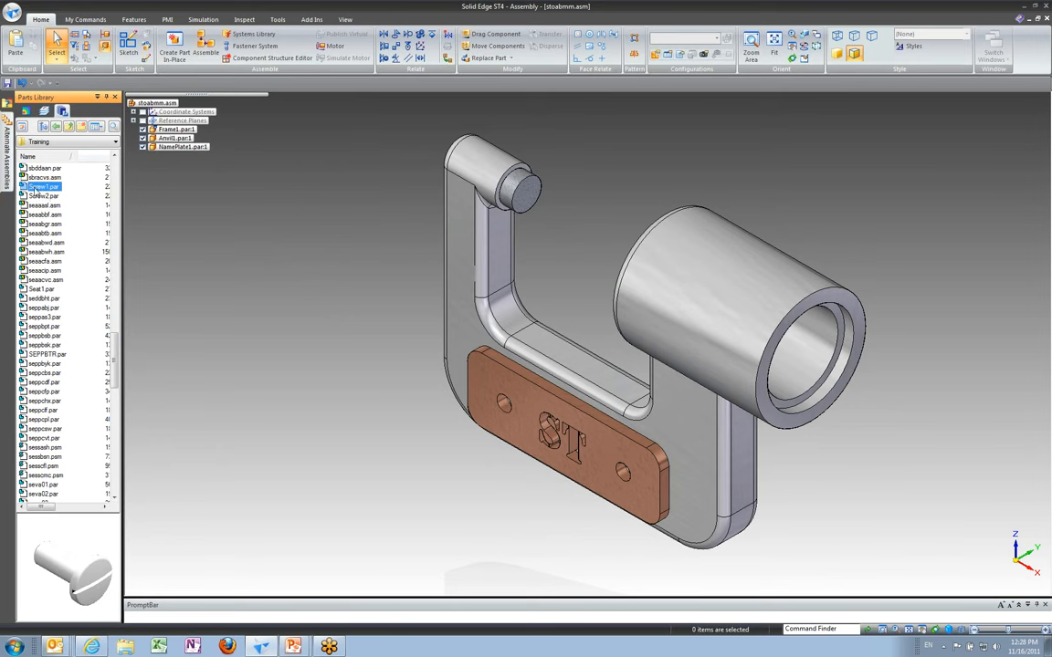
drag(34, 189, 409, 463)
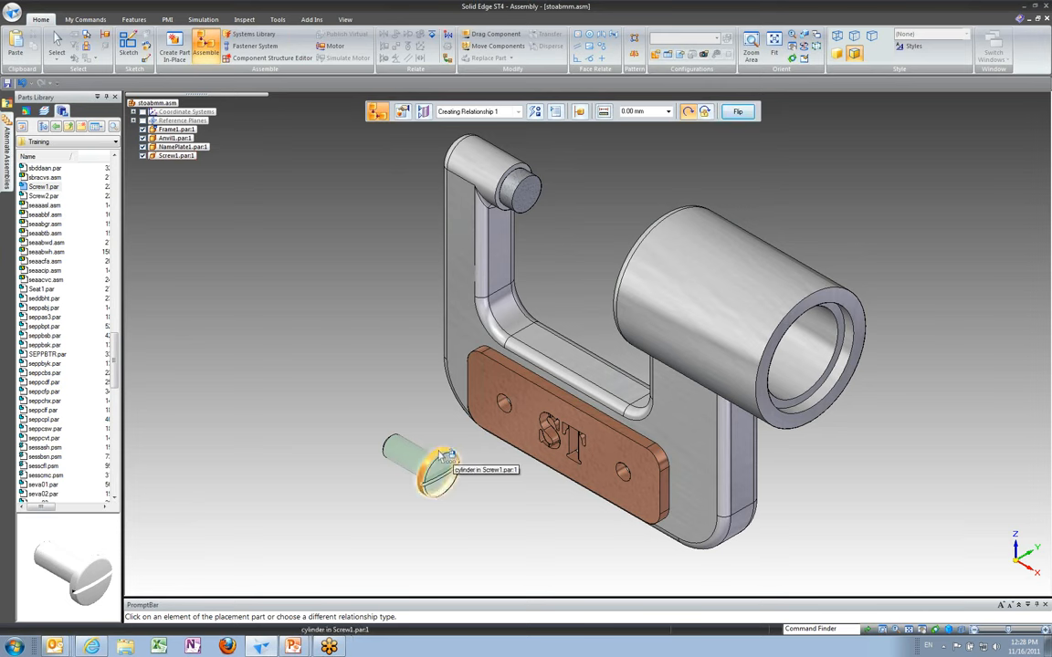
- Fit Screw1.par into the name plate hole nearest the anvil, using the circular edge under the screw head
key(super+plus)
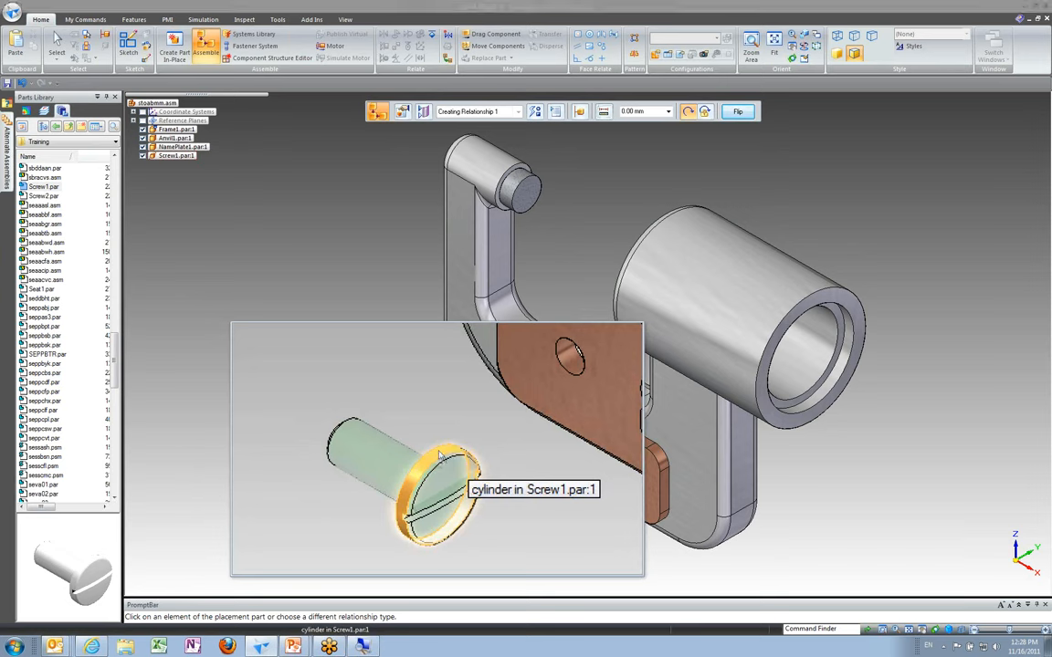
right_click(442, 453)
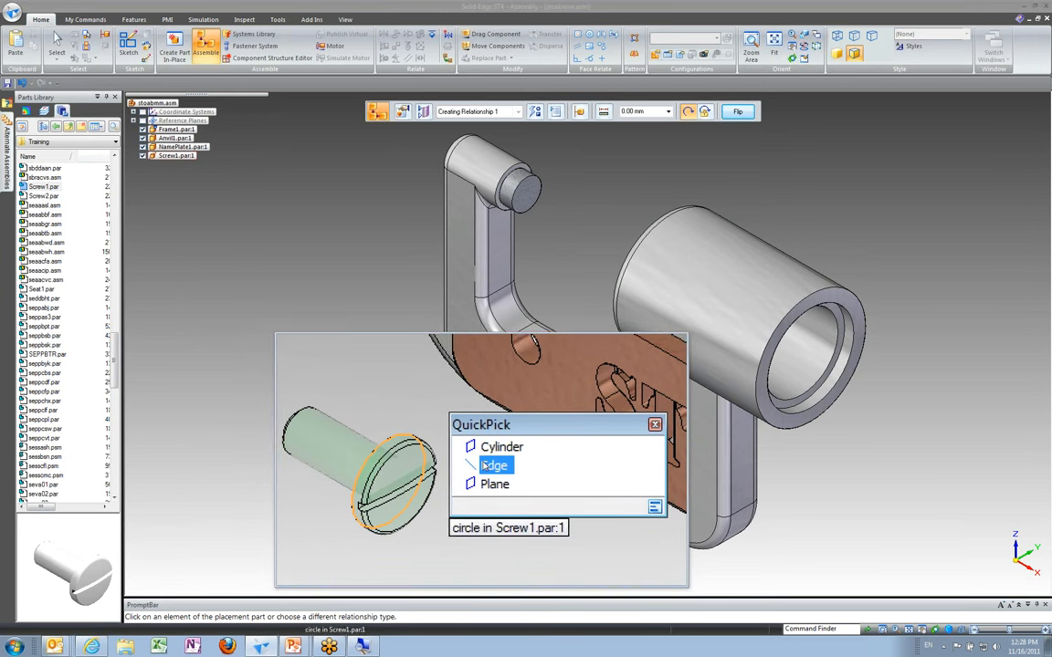
click(492, 465)
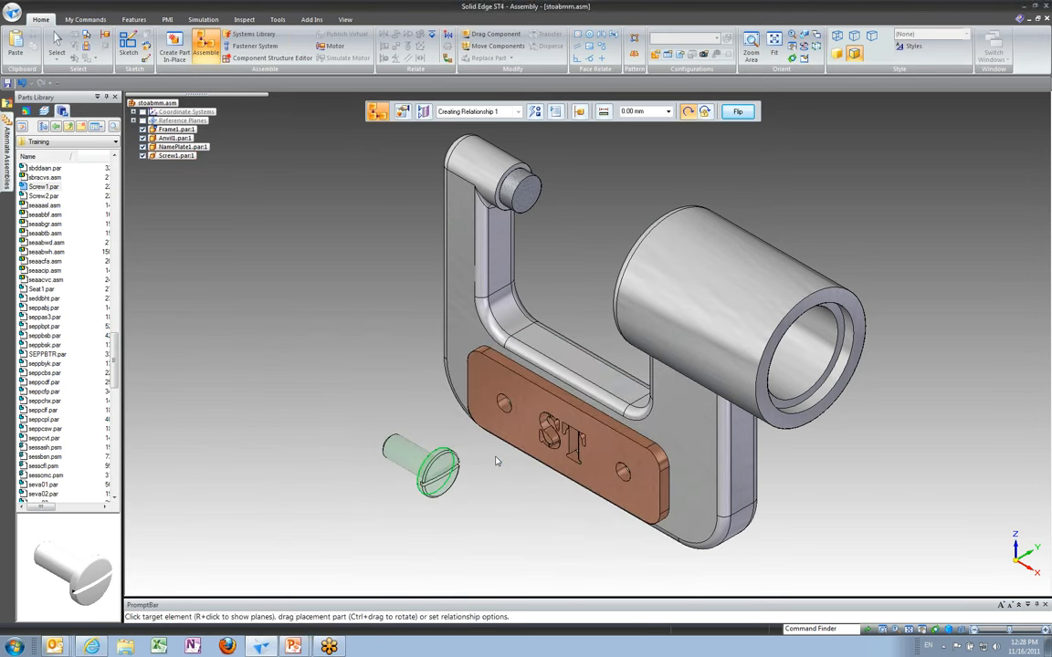
click(501, 406)
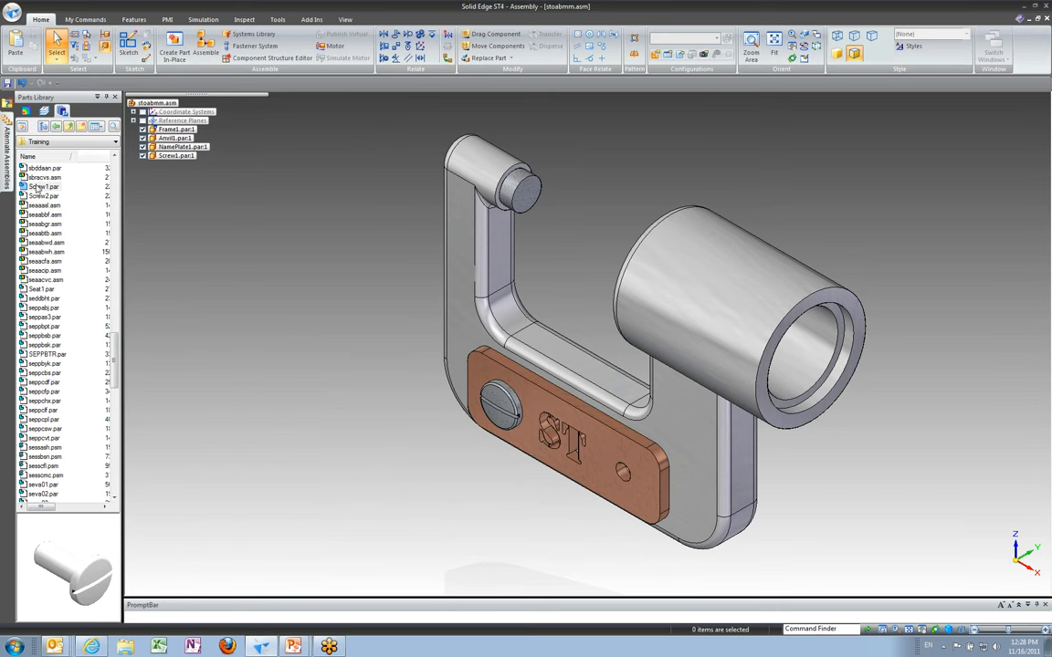
- Place a second Screw1.par and fit it by its circular edge into the remaining name plate hole
mouse_move(36, 188)
mouse_down()
mouse_move(52, 170)
mouse_move(176, 224)
mouse_move(158, 155)
mouse_move(49, 185)
mouse_up()
click(174, 156)
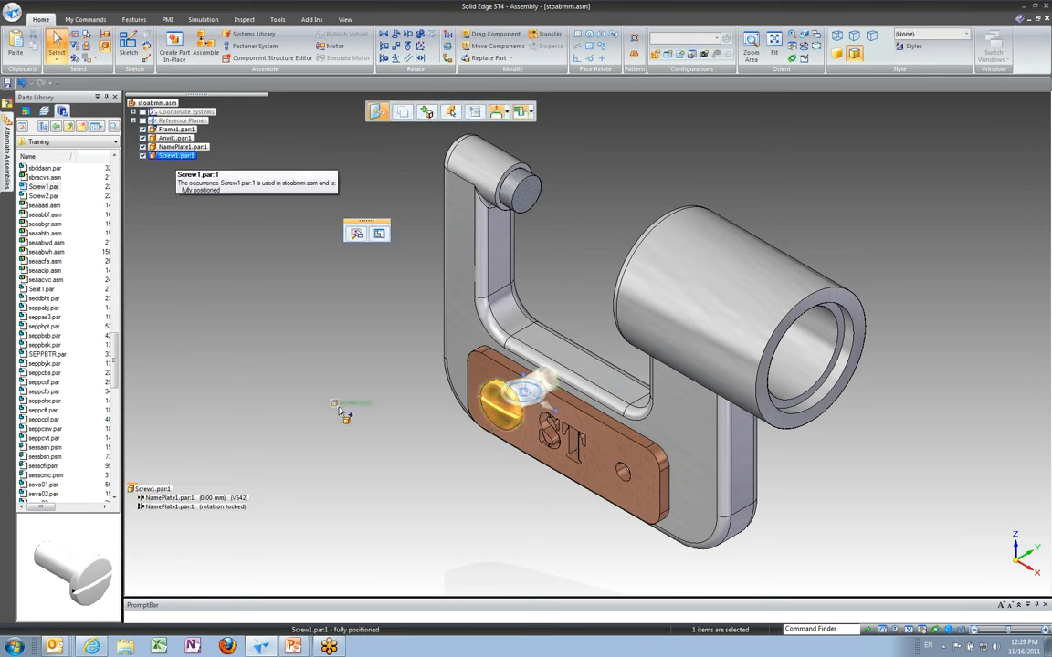
drag(340, 411, 342, 410)
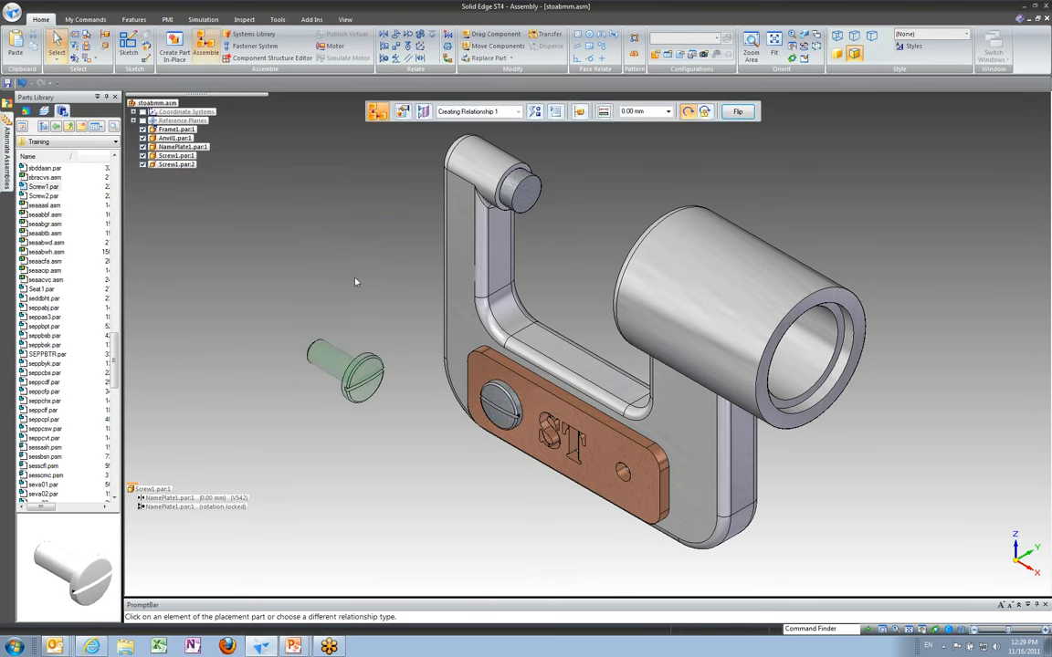
click(370, 358)
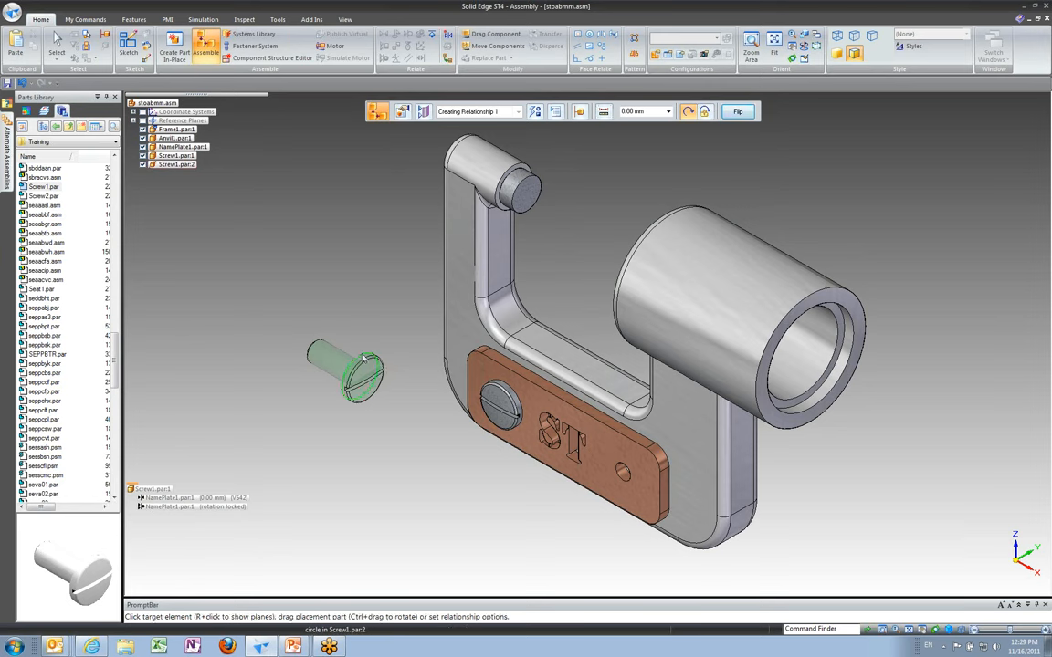
click(619, 479)
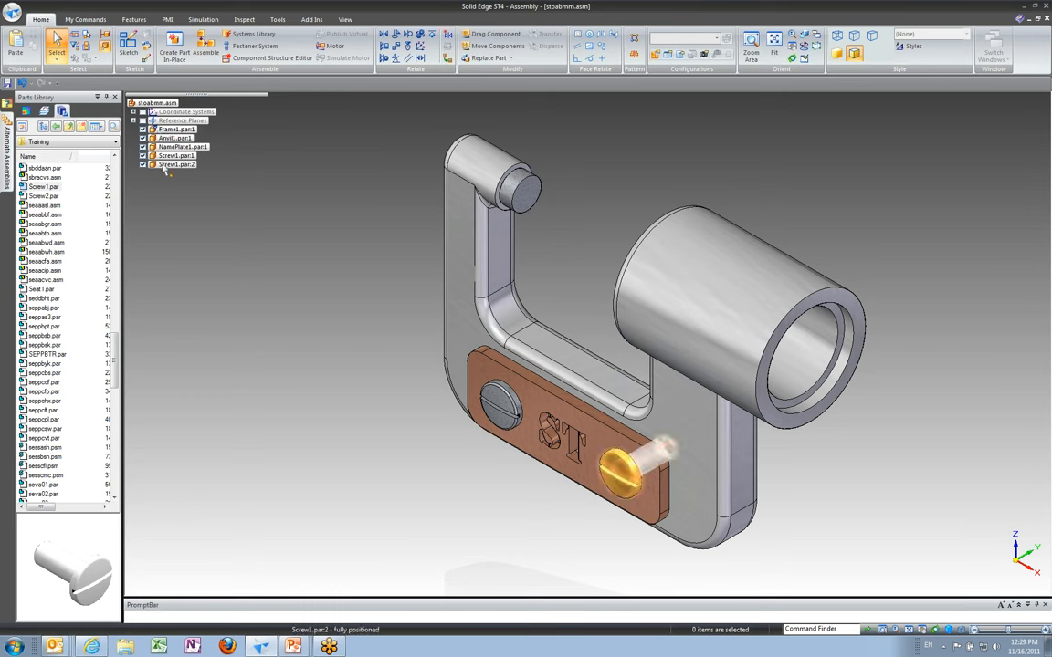
- Find SpindleSub1.asm in the Training folder and place it in the assembly beside the open end of the frame's barrel
scroll(361, 314, down, 5)
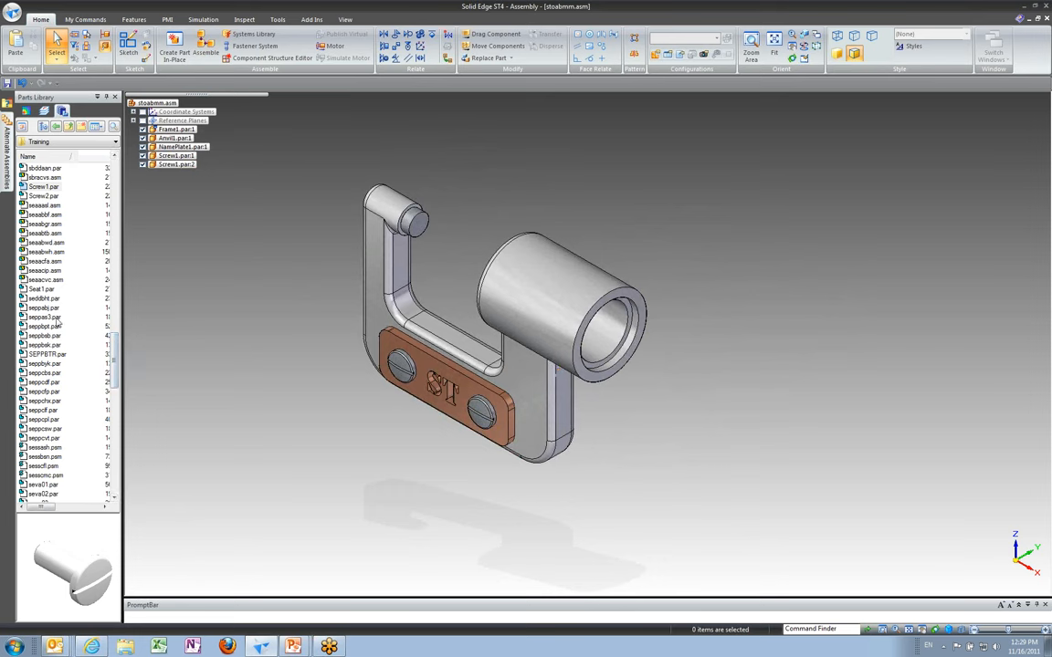
scroll(111, 347, up, 4)
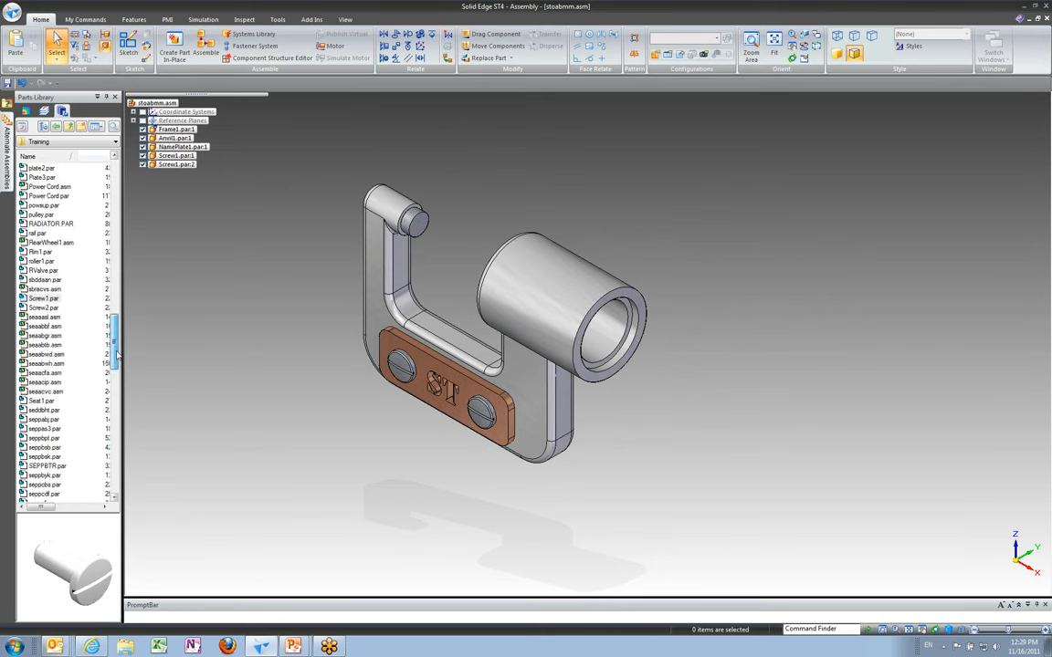
drag(116, 356, 114, 336)
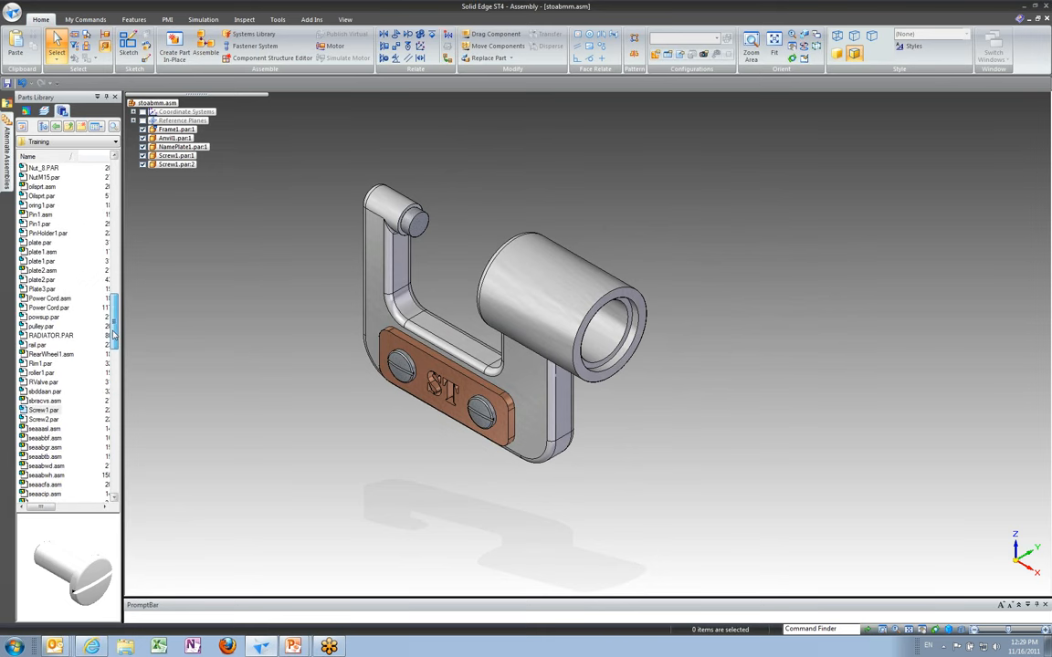
scroll(116, 324, up, 1)
drag(116, 324, 110, 426)
click(51, 335)
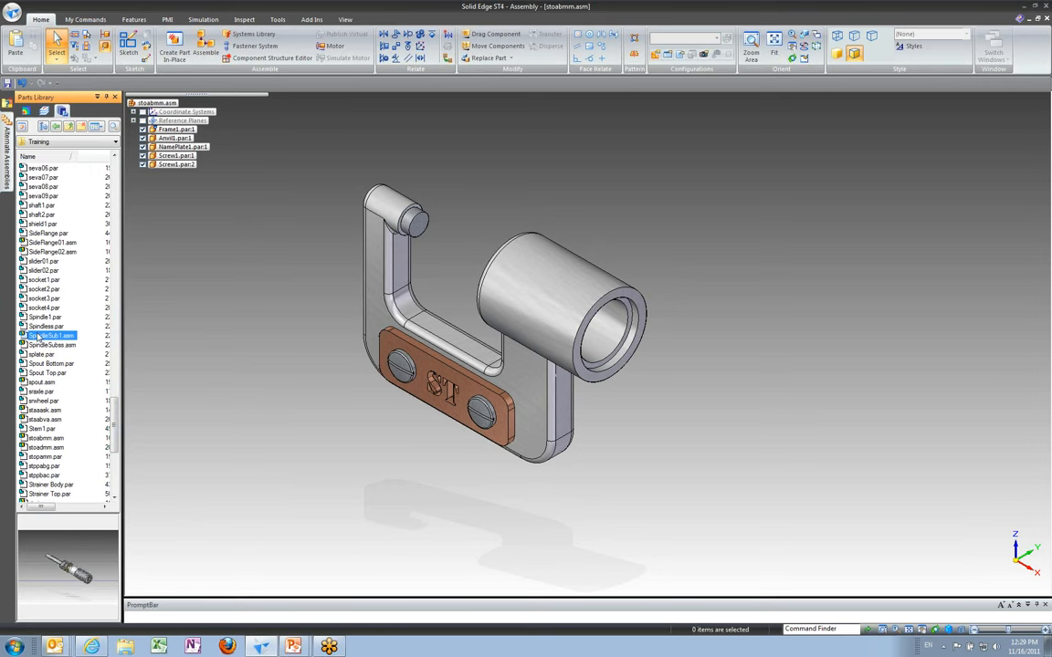
drag(32, 338, 880, 283)
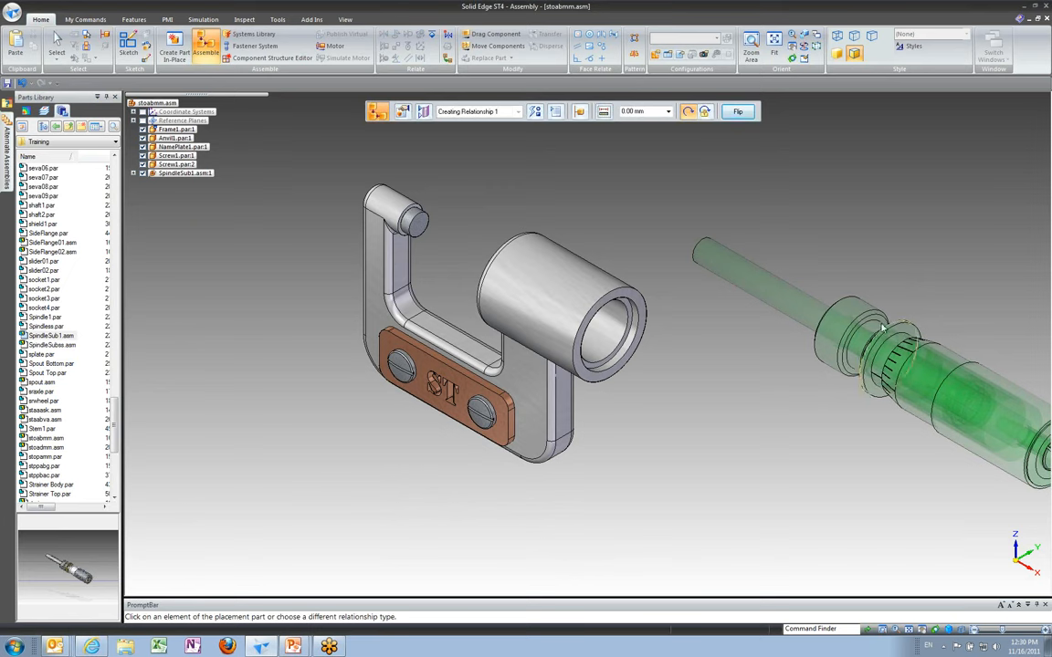
- Mate the hidden planar face of the spindle subassembly's ring plate to the annular end face of the frame's barrel
middle_drag(874, 295, 922, 302)
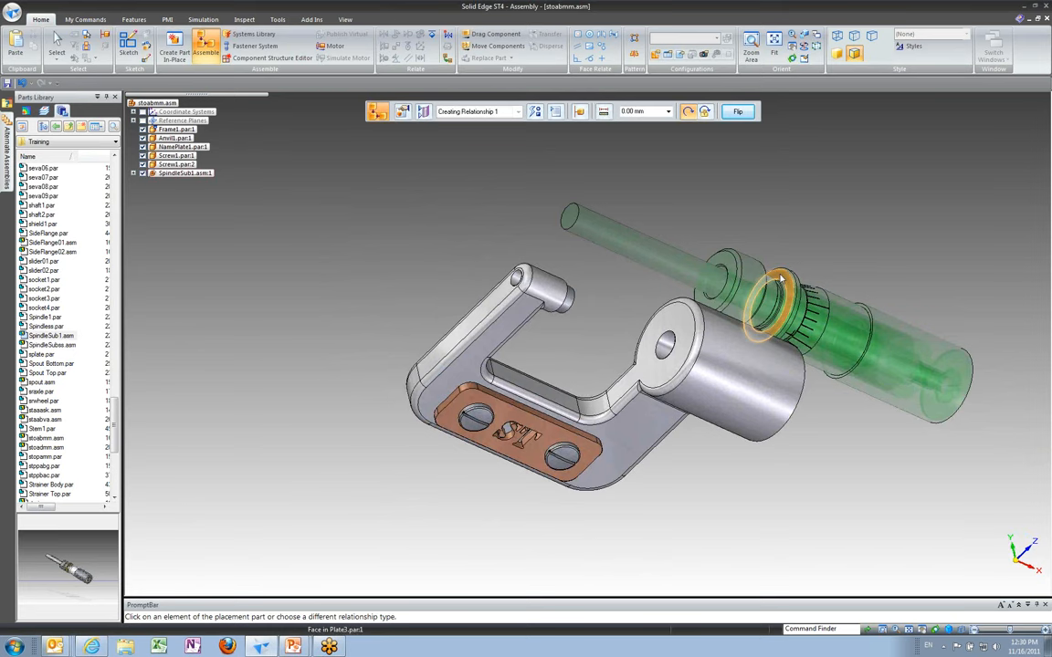
middle_drag(826, 429, 610, 353)
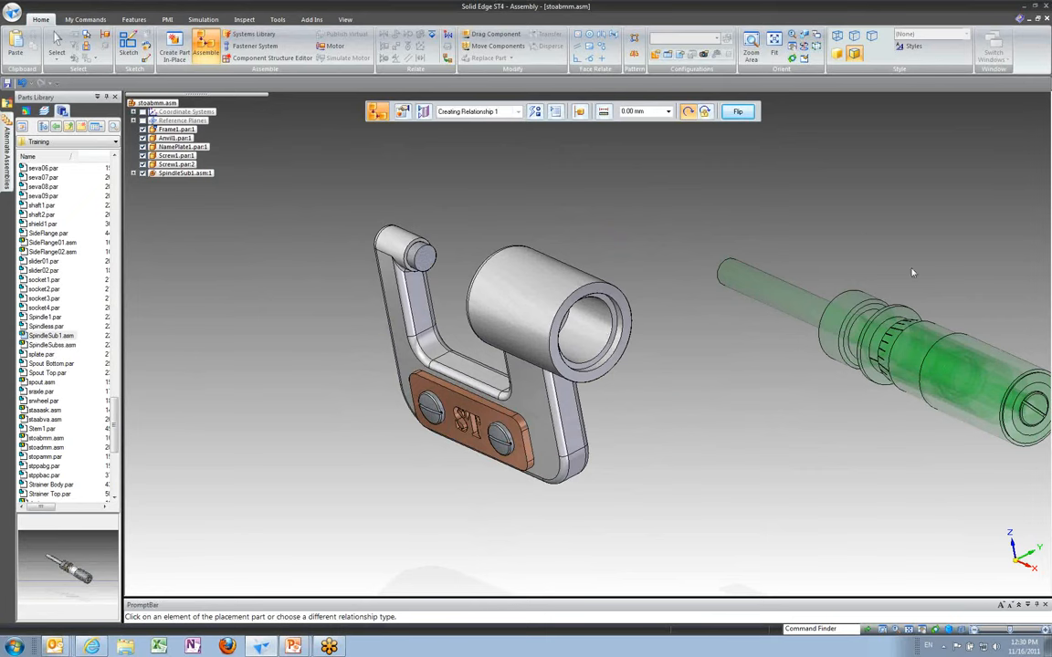
right_click(902, 316)
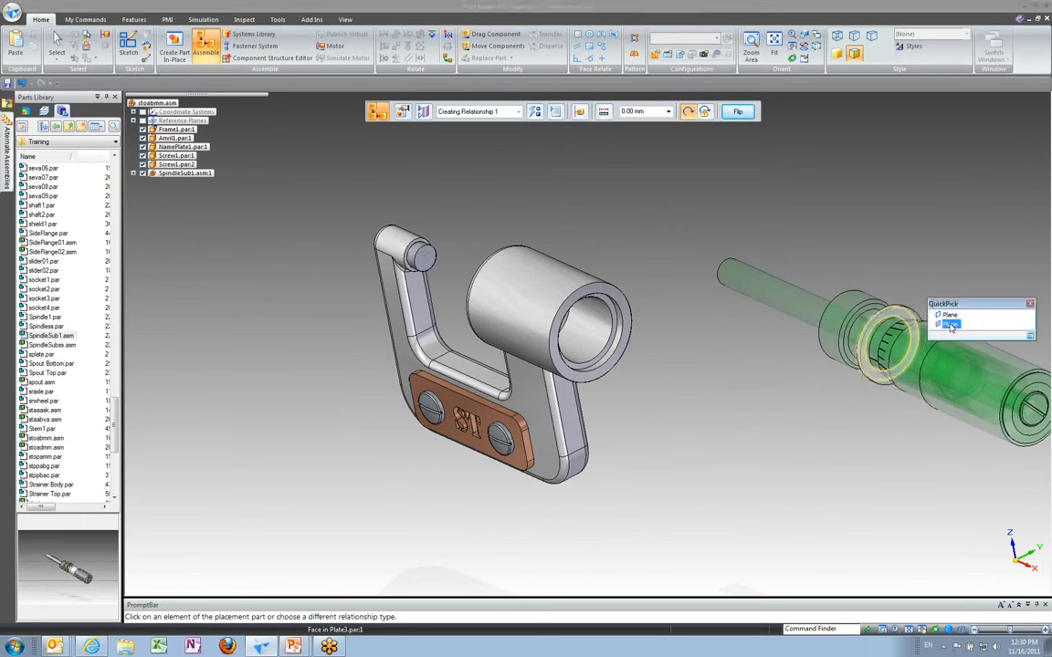
click(950, 325)
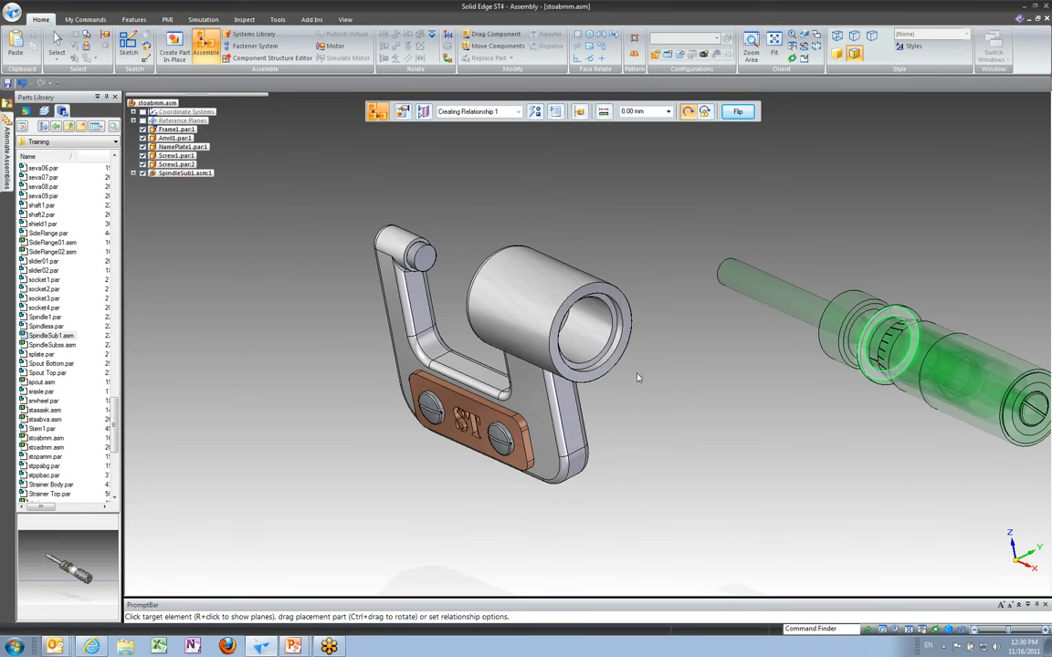
click(602, 361)
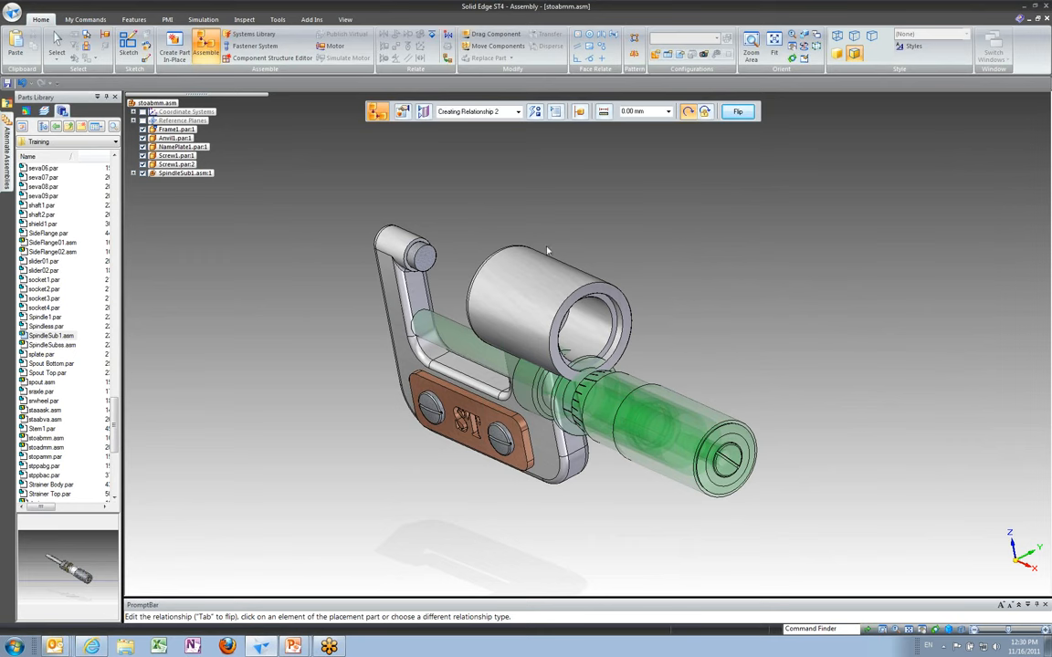
- Align the spindle's cylindrical face with the bore of the frame's barrel and lock the rotation
click(411, 308)
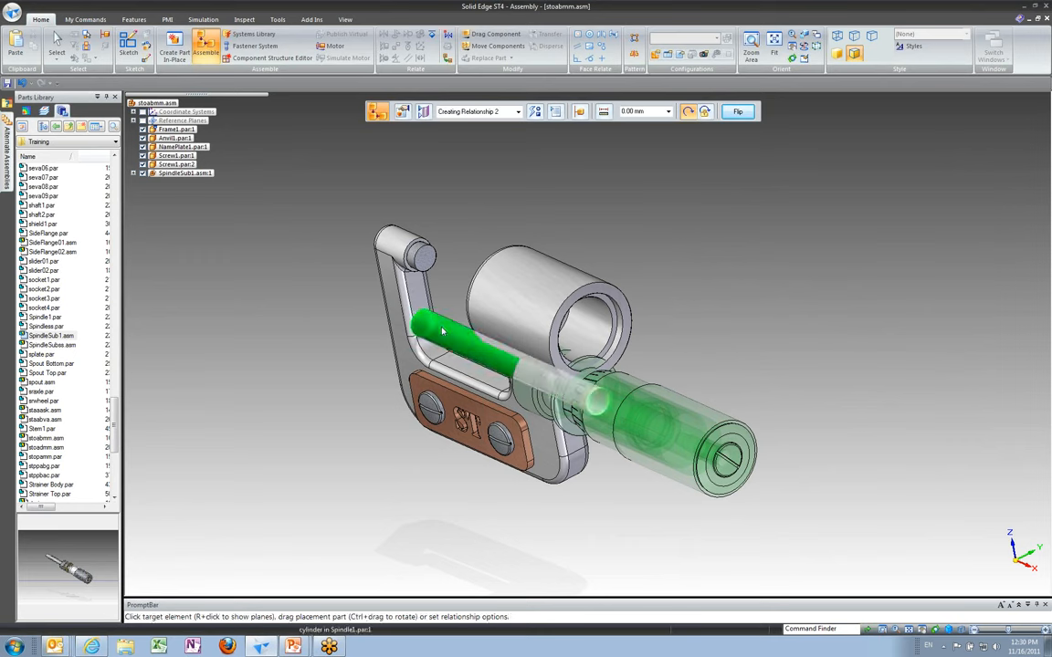
click(603, 330)
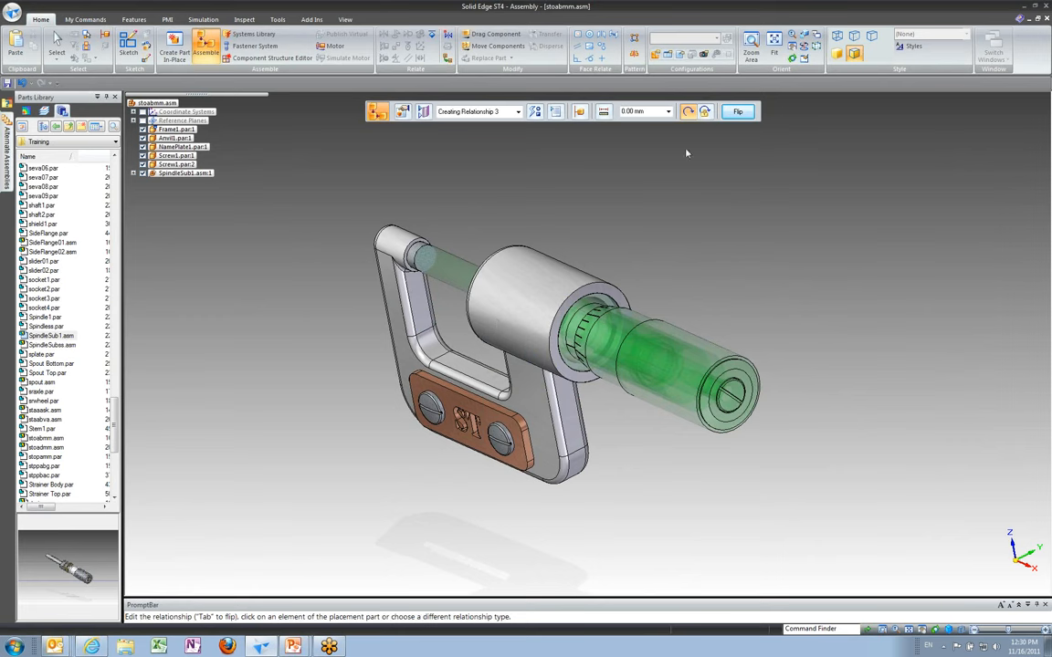
click(705, 111)
click(705, 111)
click(57, 42)
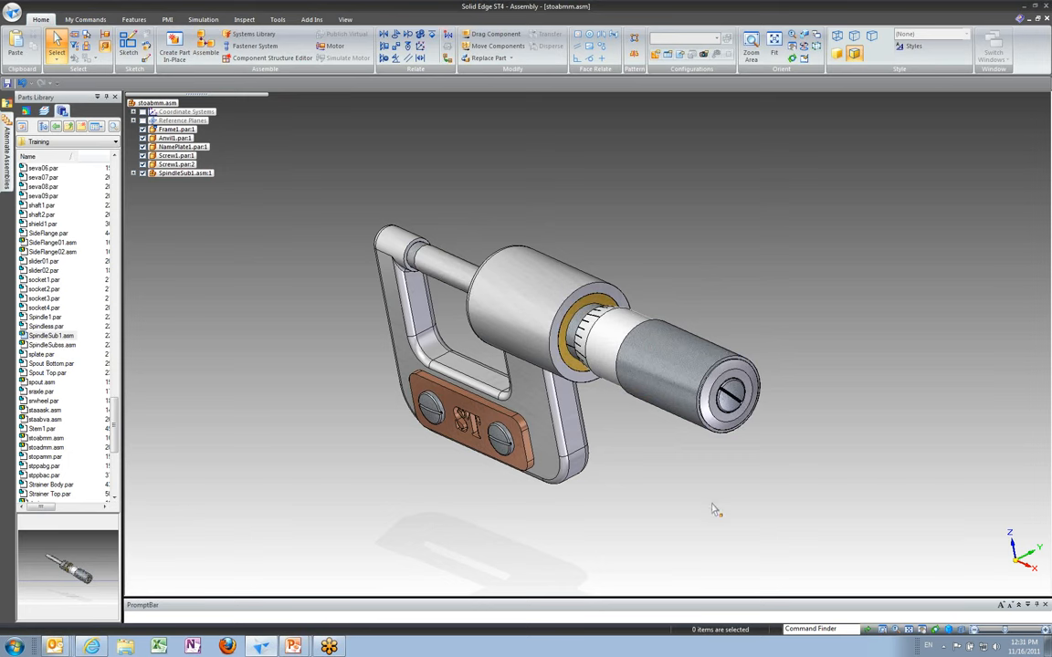
- Orient the micrometer to a saved pictorial view and turn on the floor reflection and shadow
click(960, 629)
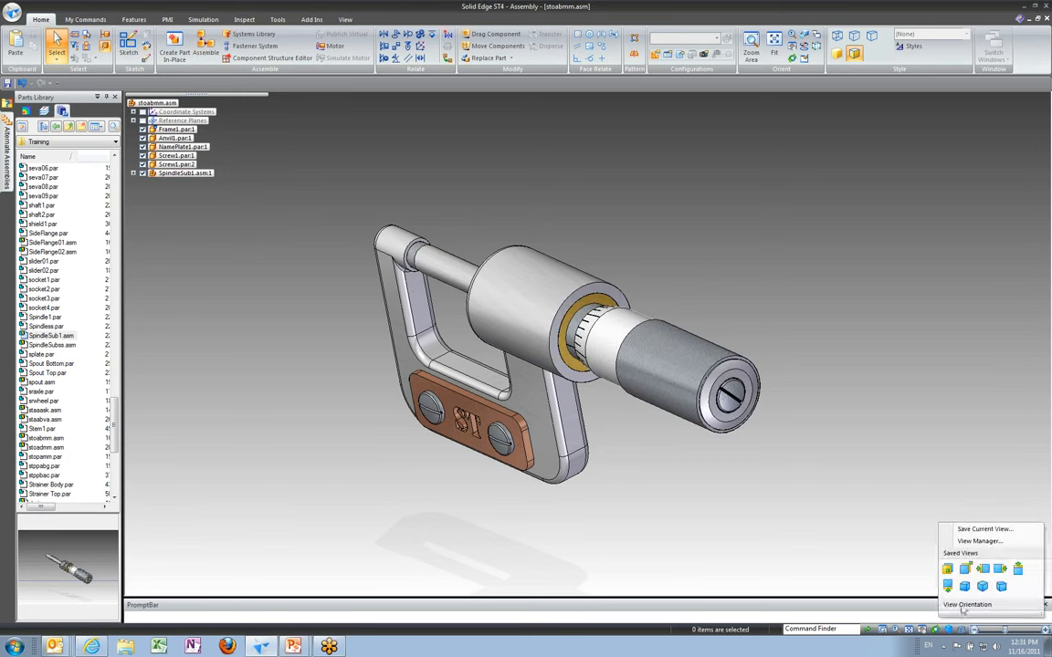
click(965, 587)
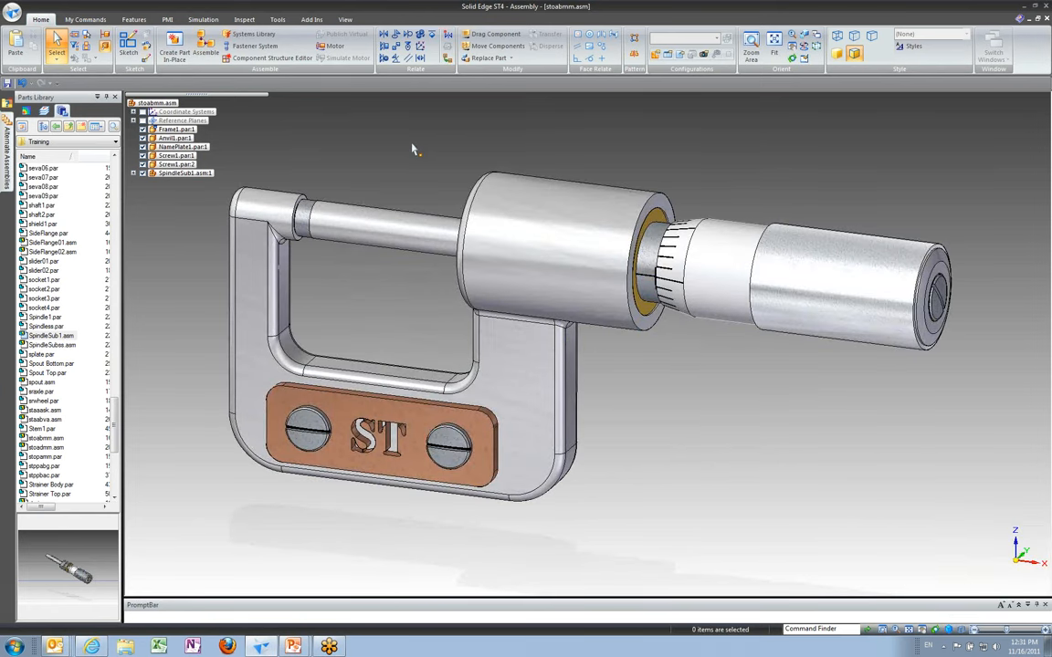
click(346, 20)
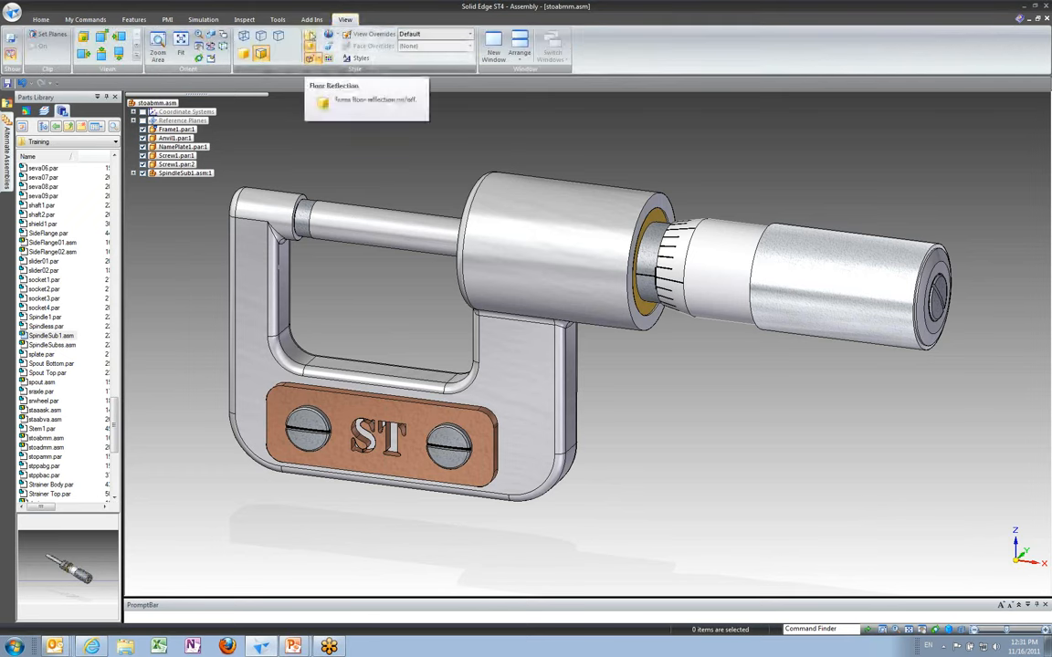
click(310, 35)
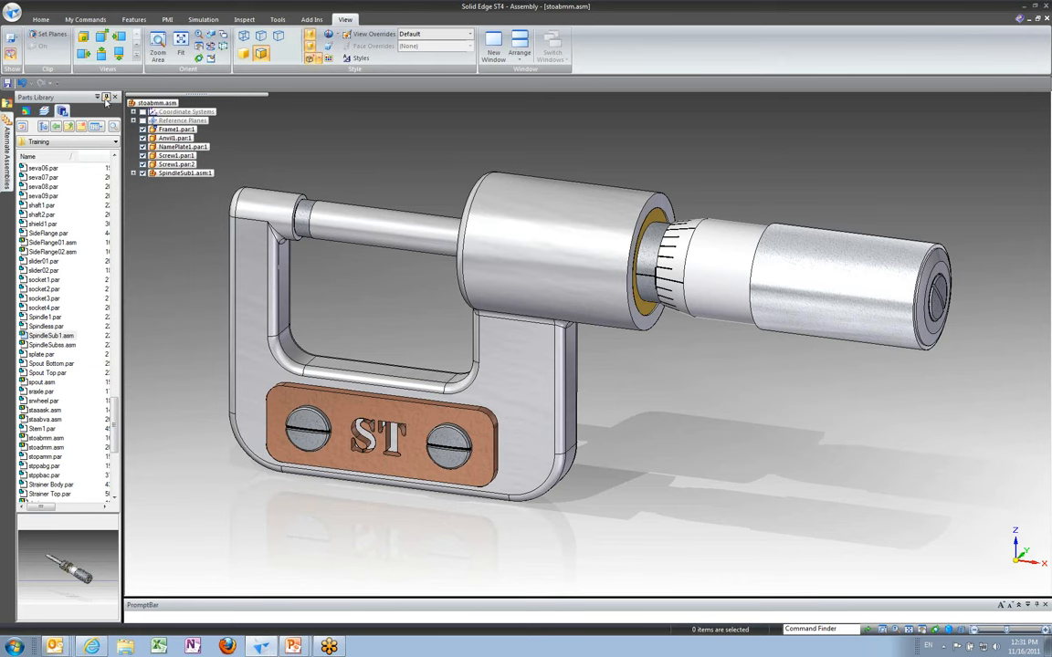
middle_drag(639, 435, 473, 491)
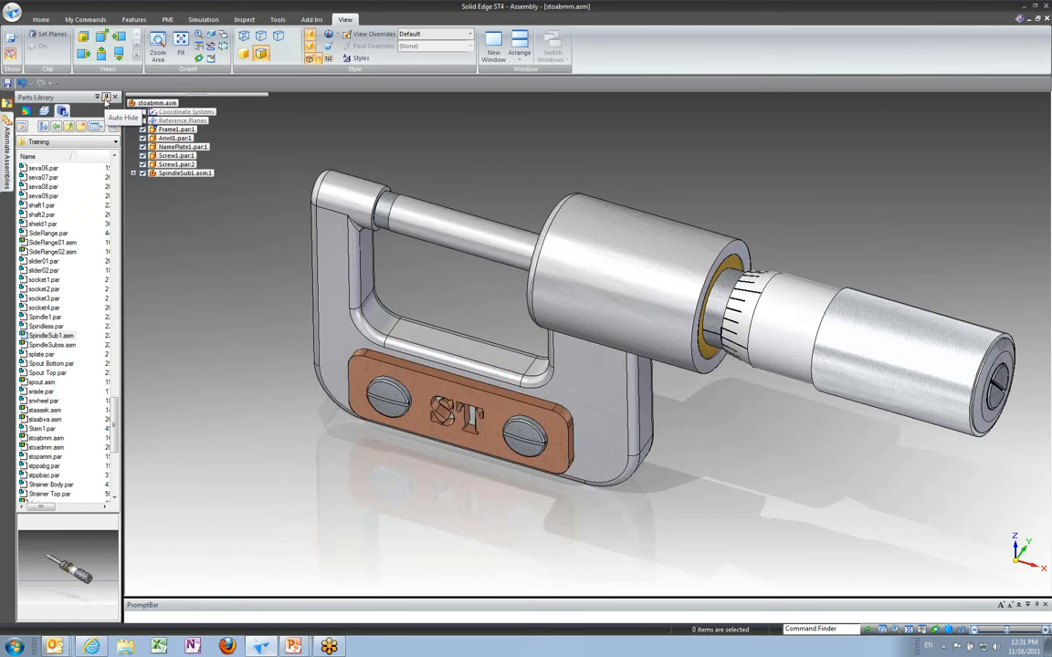
- Set the Parts Library to hide automatically and return to the main assembly commands
click(106, 98)
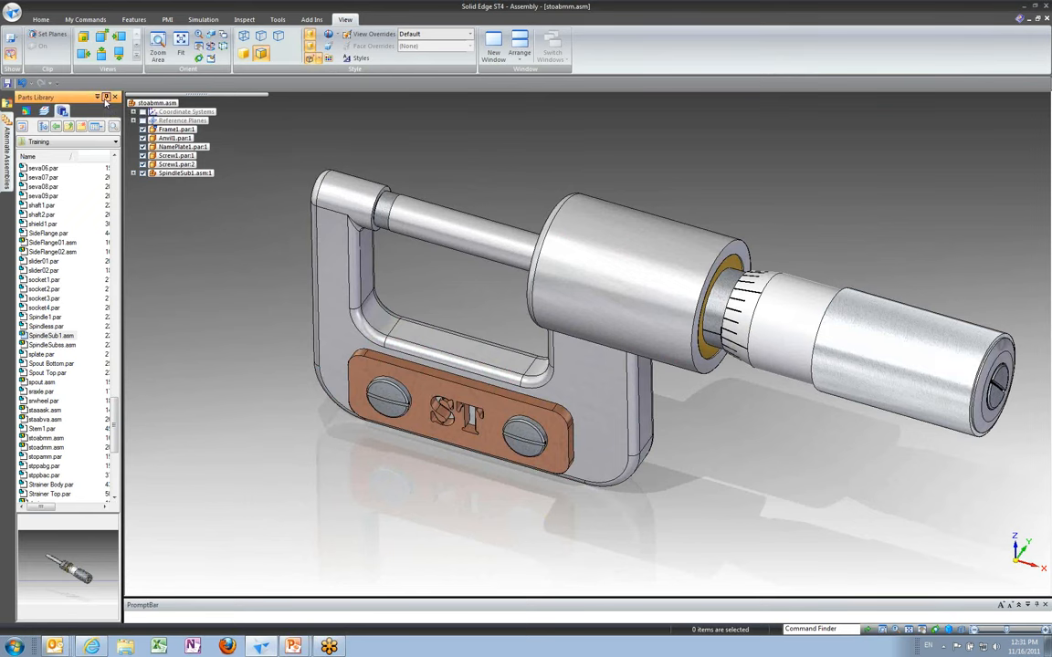
click(8, 260)
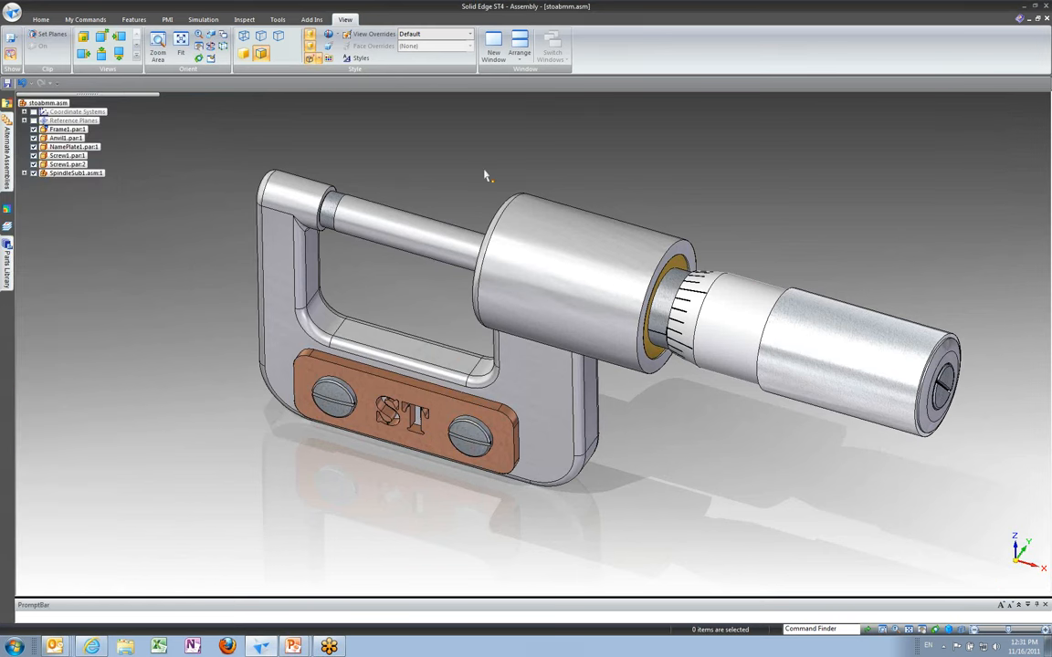
click(41, 19)
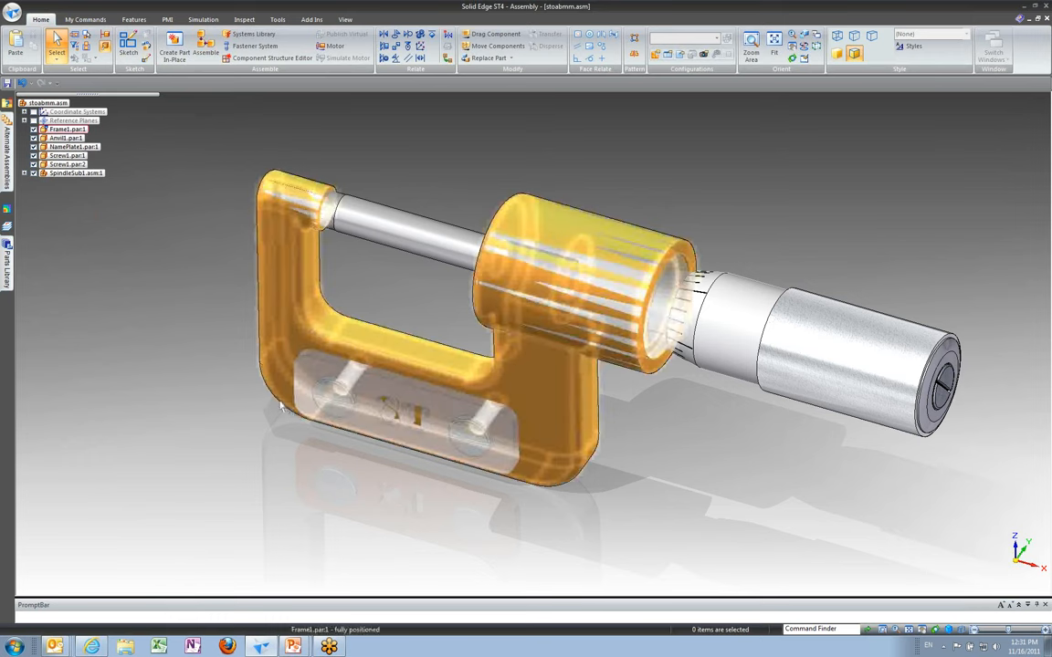
- Set the offset of the name plate's mate with the frame to 20 mm, and undo the change
click(80, 147)
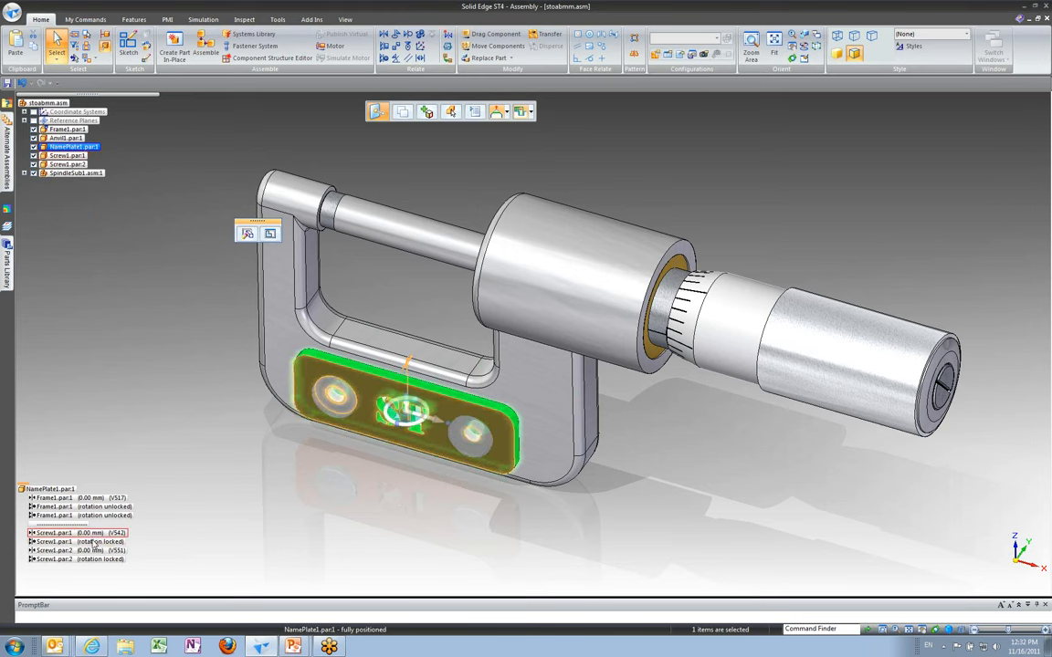
click(165, 505)
click(69, 146)
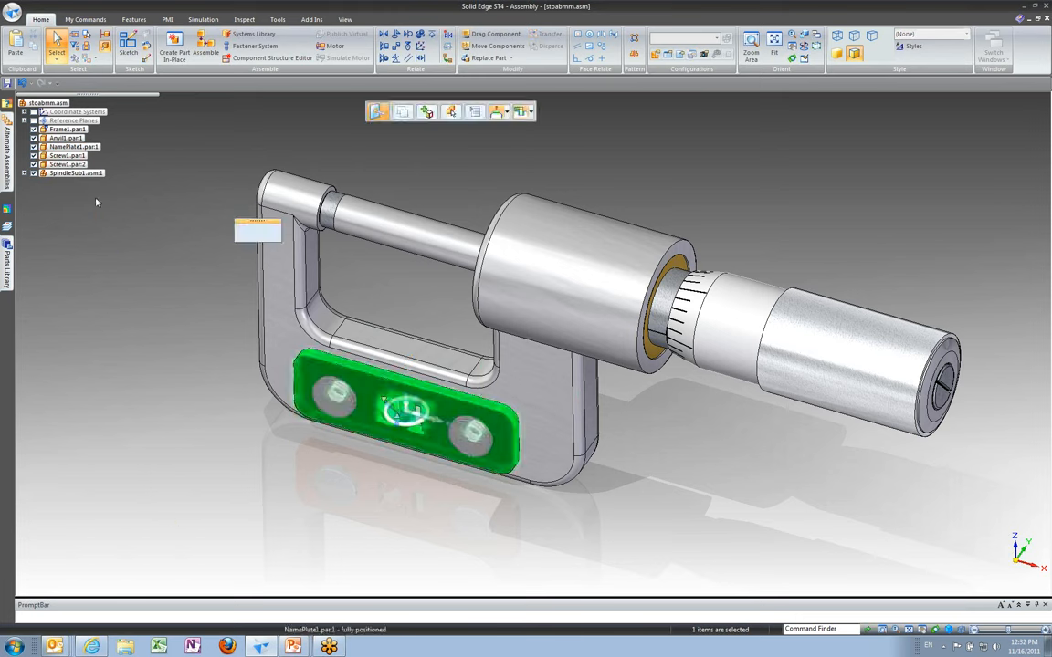
click(98, 499)
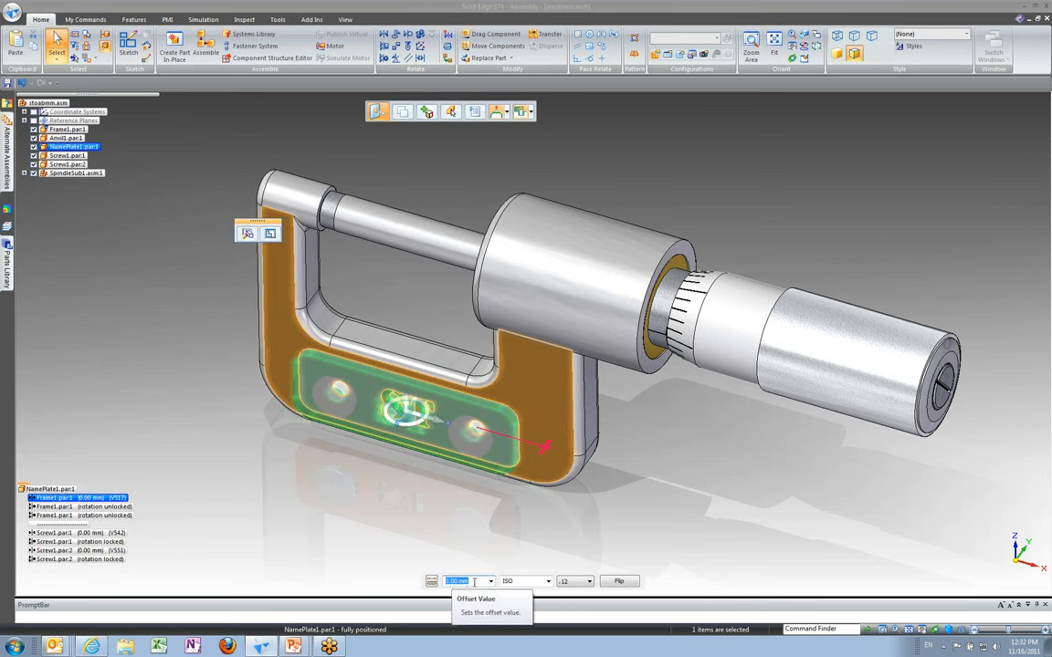
text(20)
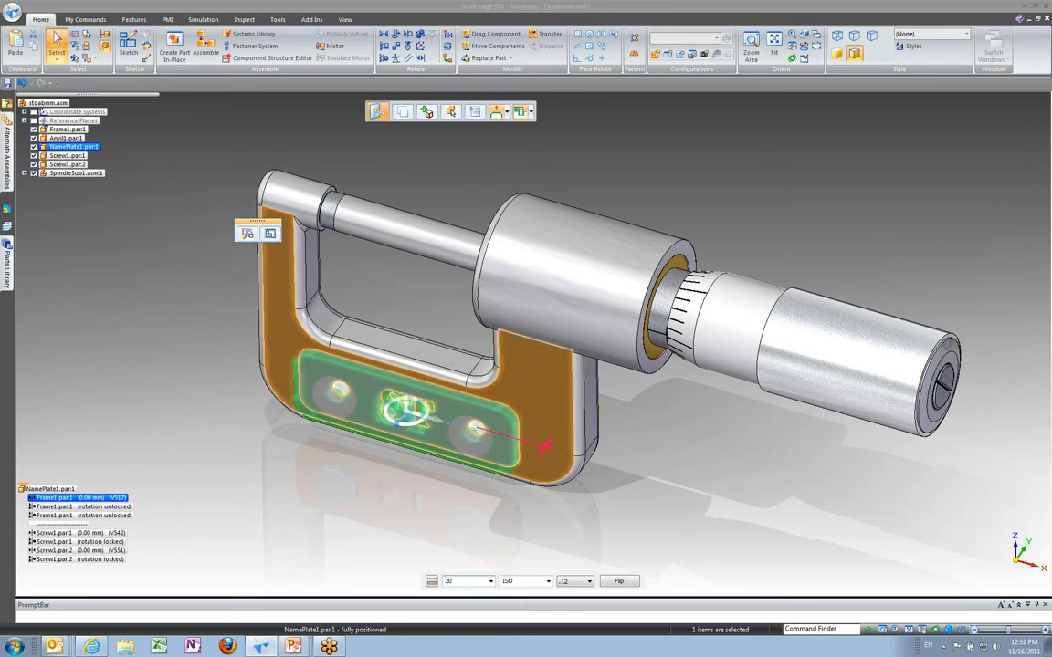
key(Return)
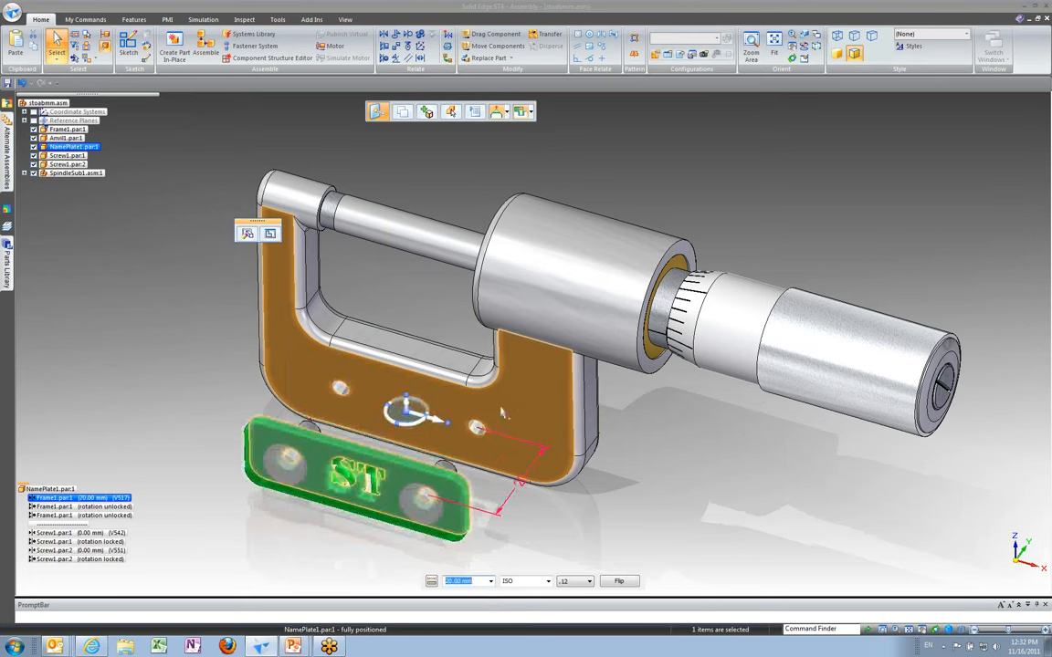
click(571, 528)
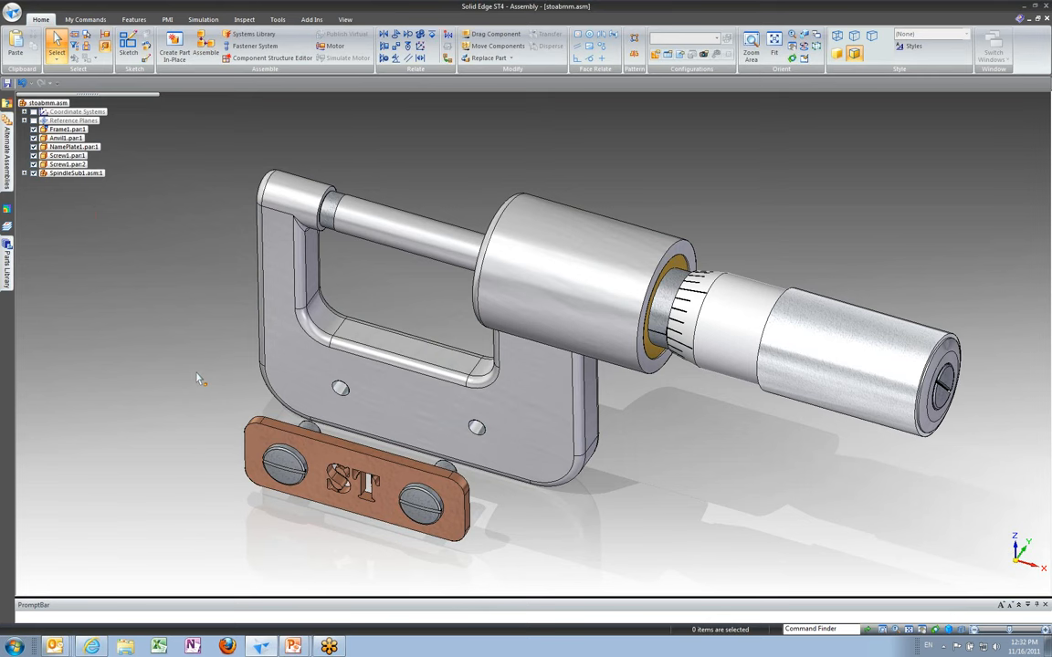
click(23, 83)
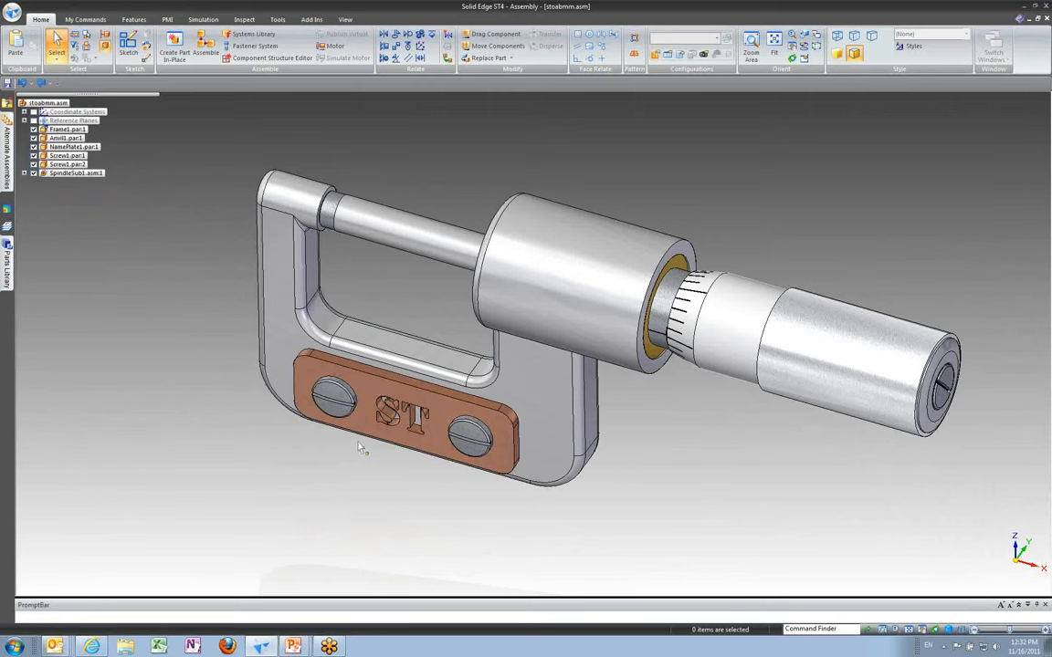
- Move the name plate 20 mm straight out from the frame, repairing unsatisfied relationships by adjusting offset values only, and undo the move
click(345, 422)
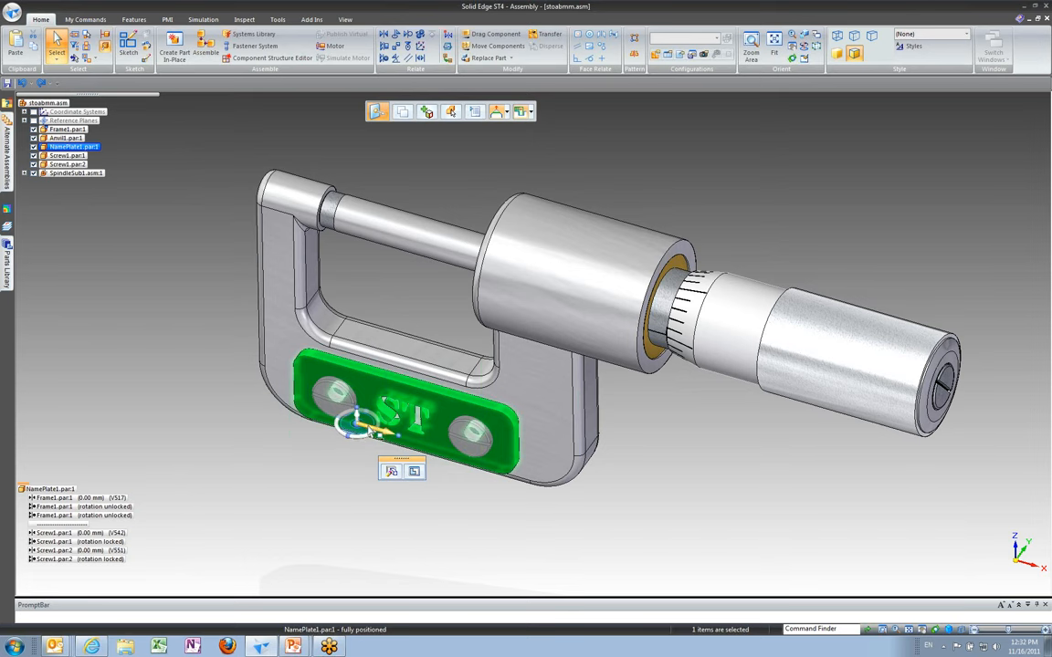
scroll(360, 449, down, 2)
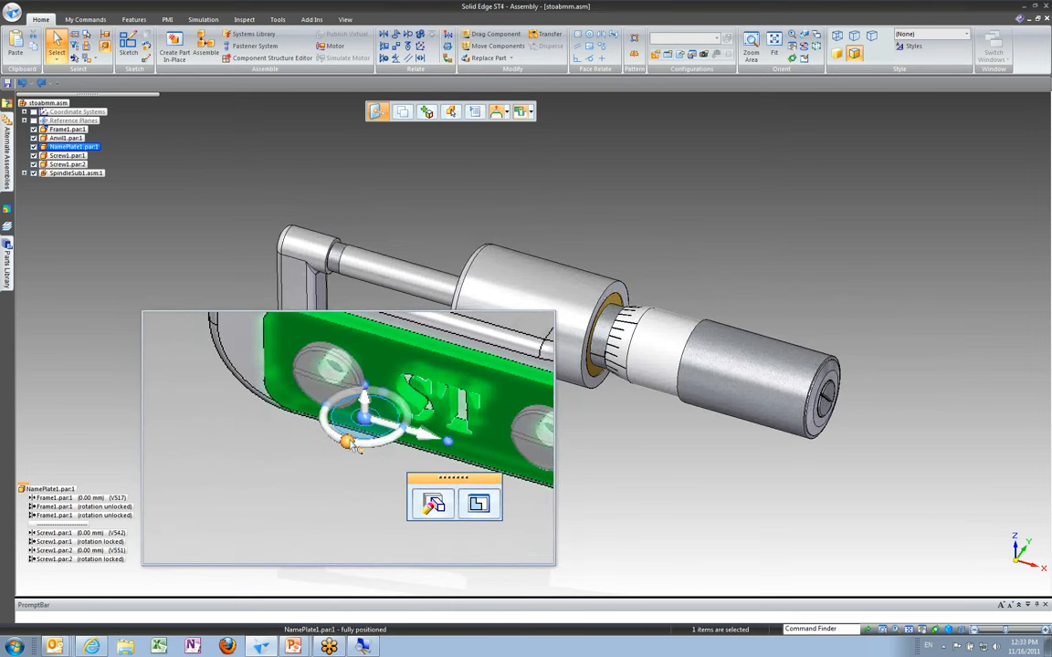
click(347, 443)
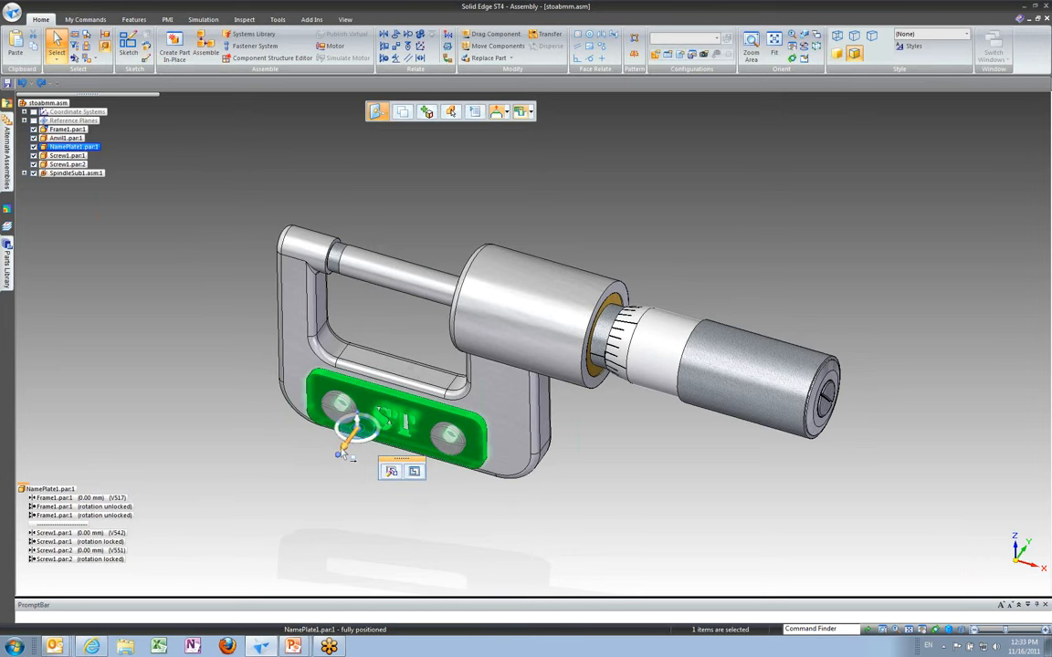
click(343, 453)
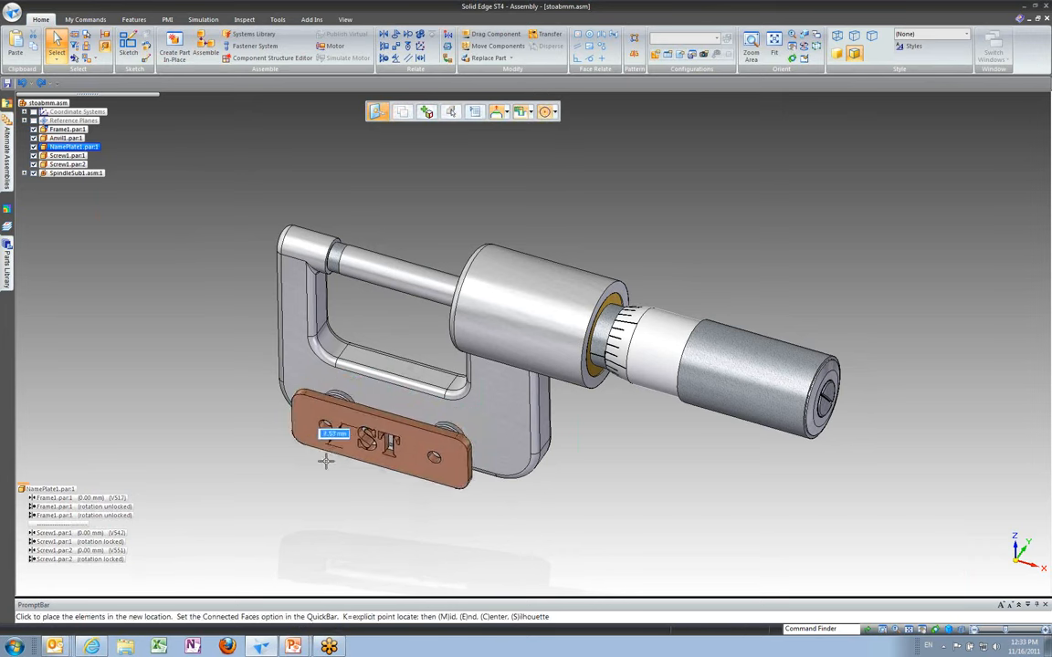
click(412, 543)
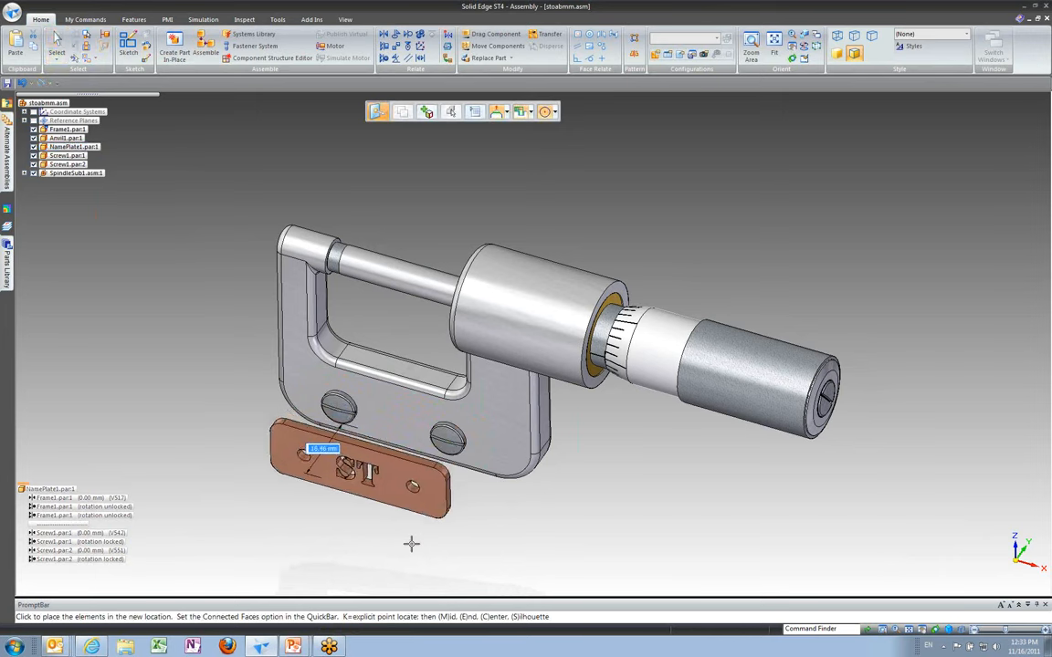
text(20)
key(Return)
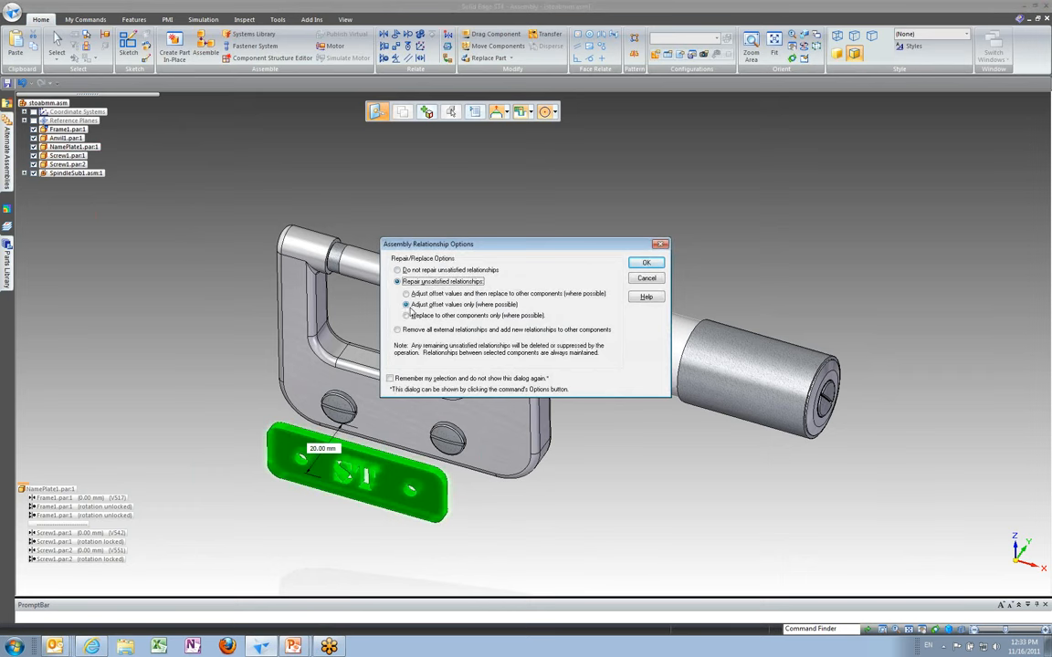
click(645, 263)
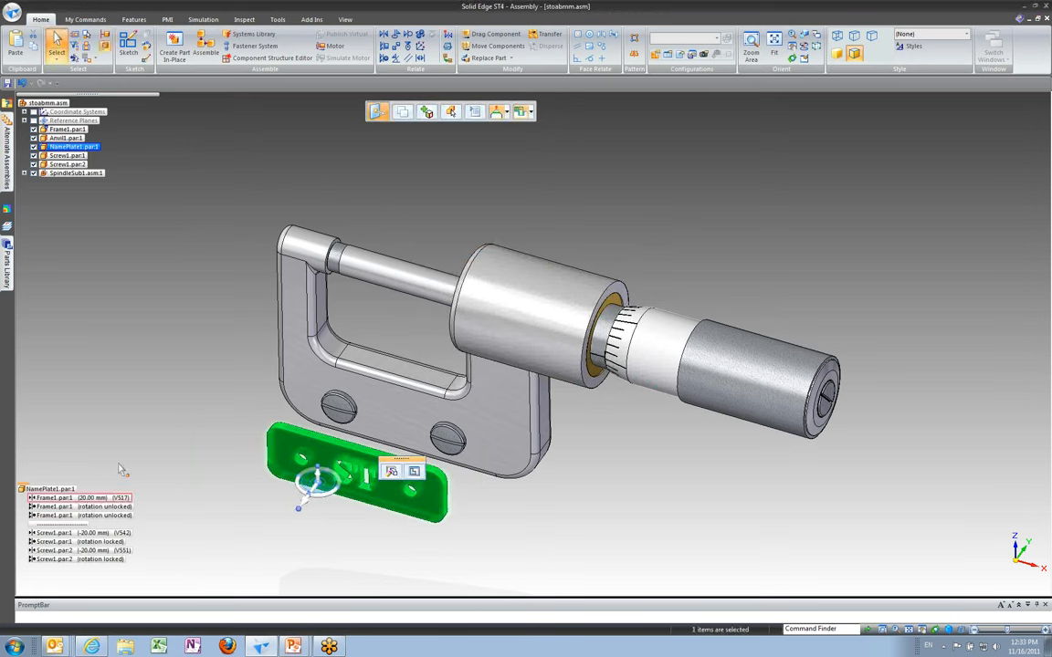
click(107, 436)
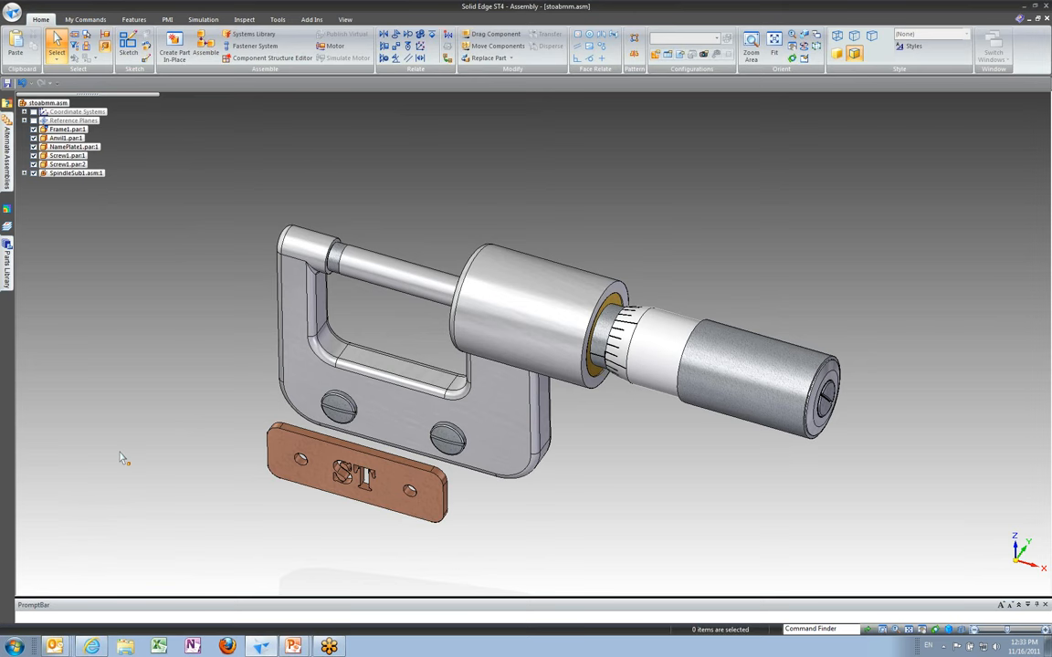
click(23, 83)
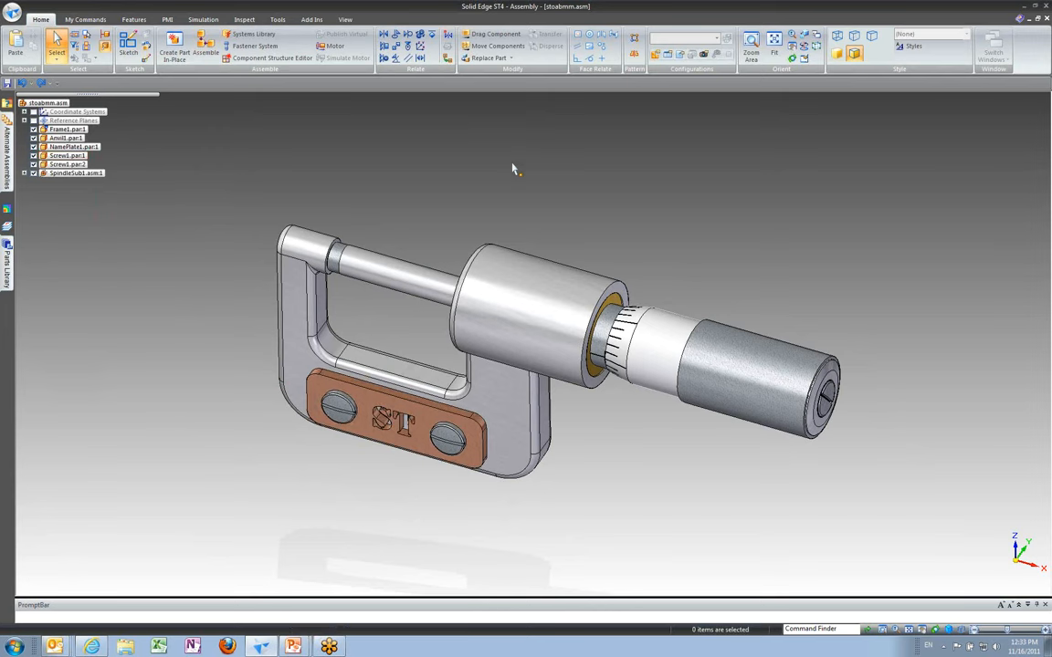
- Display the floor shadow and reflection directly beneath the micrometer and return to the main assembly commands
click(344, 19)
click(308, 37)
click(41, 19)
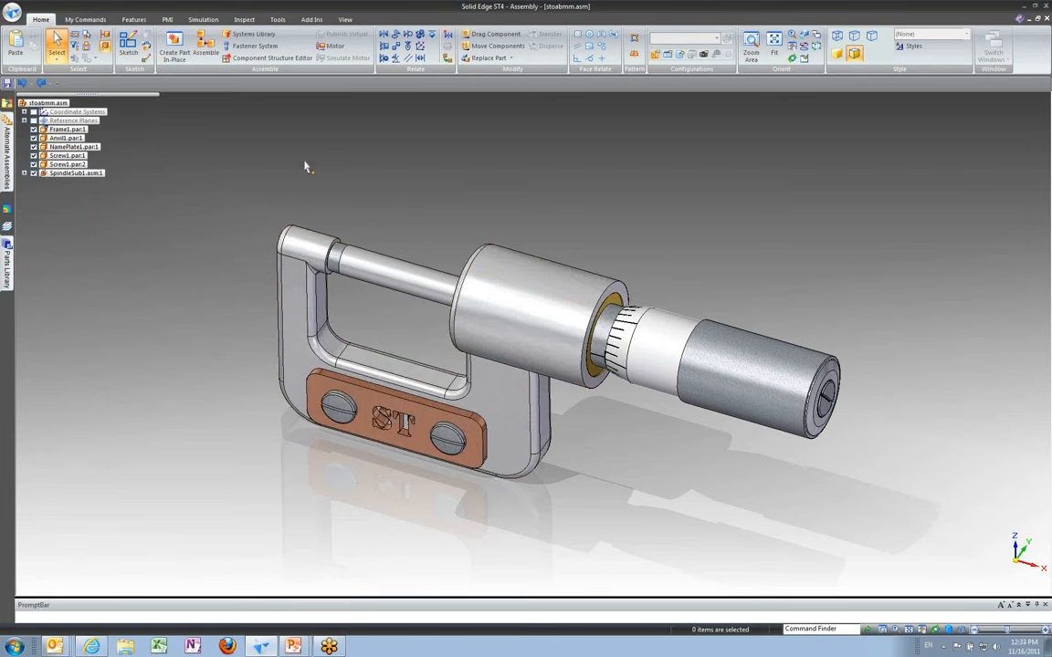
- Switch the selection mode to Face Priority so that individual faces of parts can be picked in the assembly
click(315, 265)
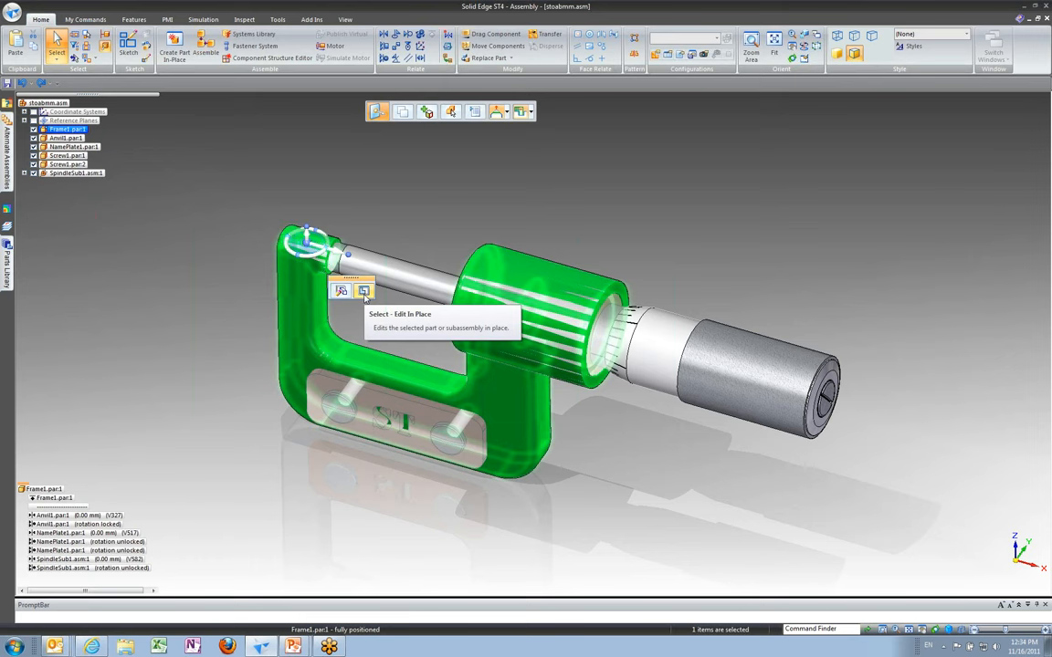
click(365, 229)
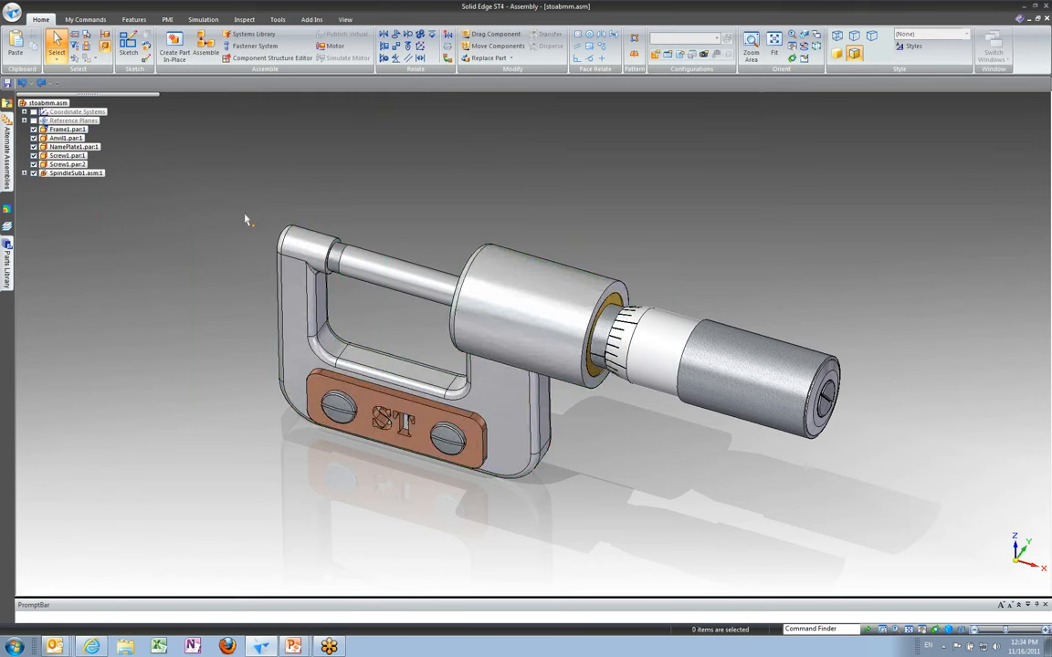
click(56, 60)
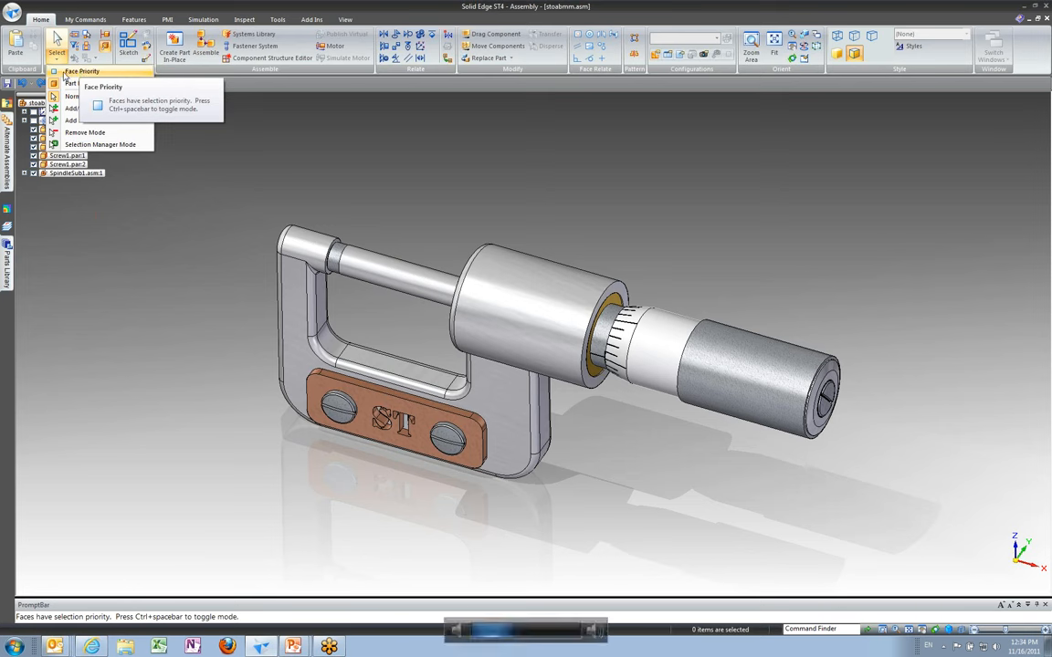
click(66, 72)
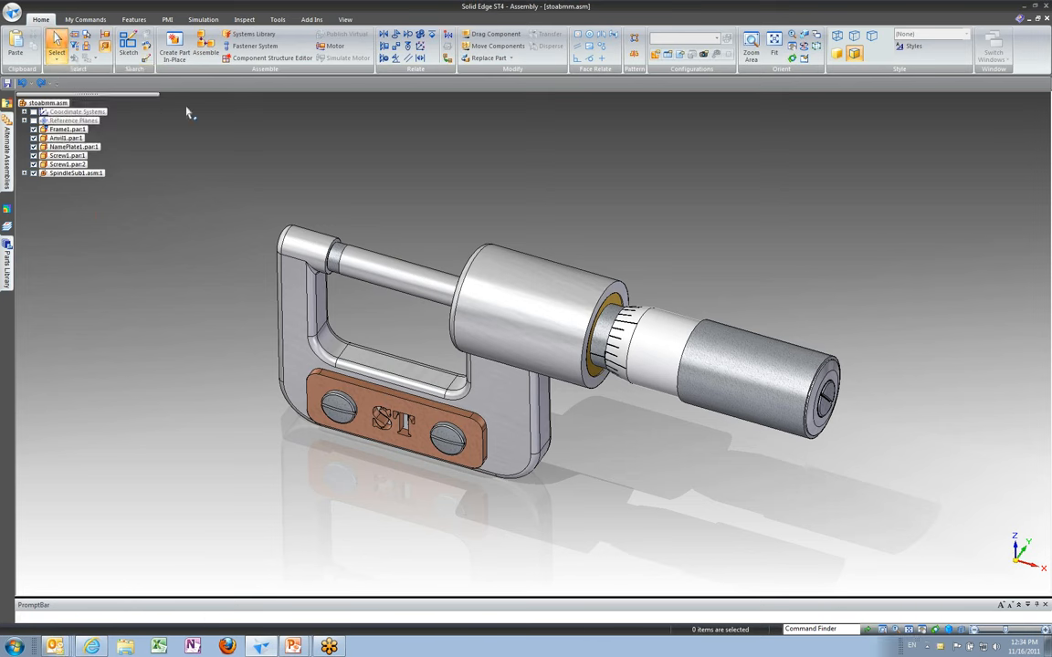
click(57, 57)
click(296, 146)
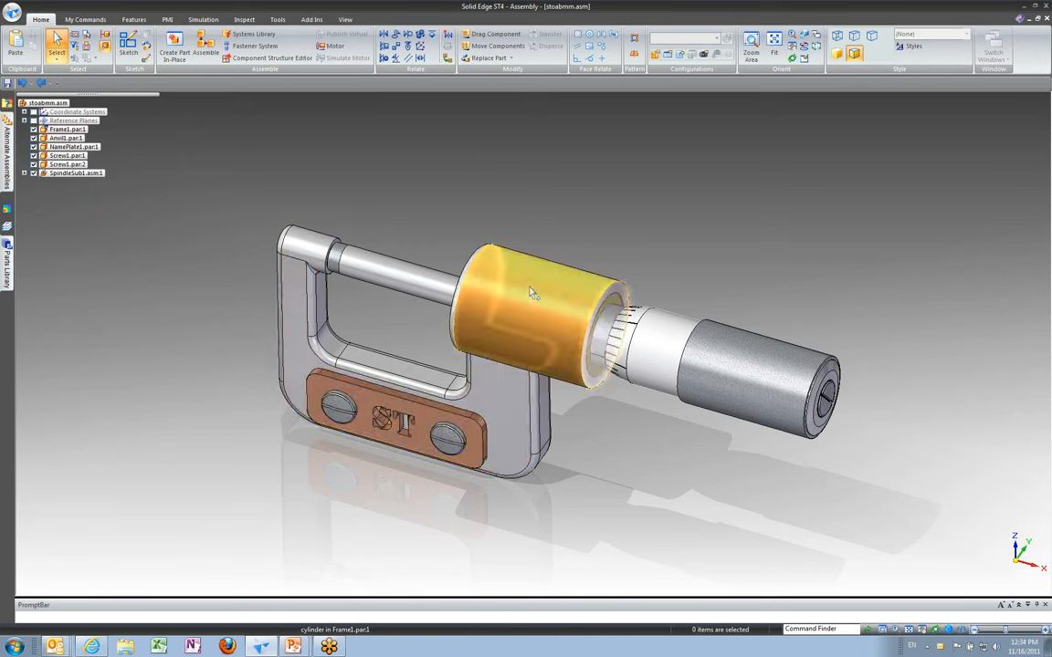
- Move the outer cylindrical face at the frame's anvil end up by 6 mm, using Live Rules to carry the related faces
click(311, 241)
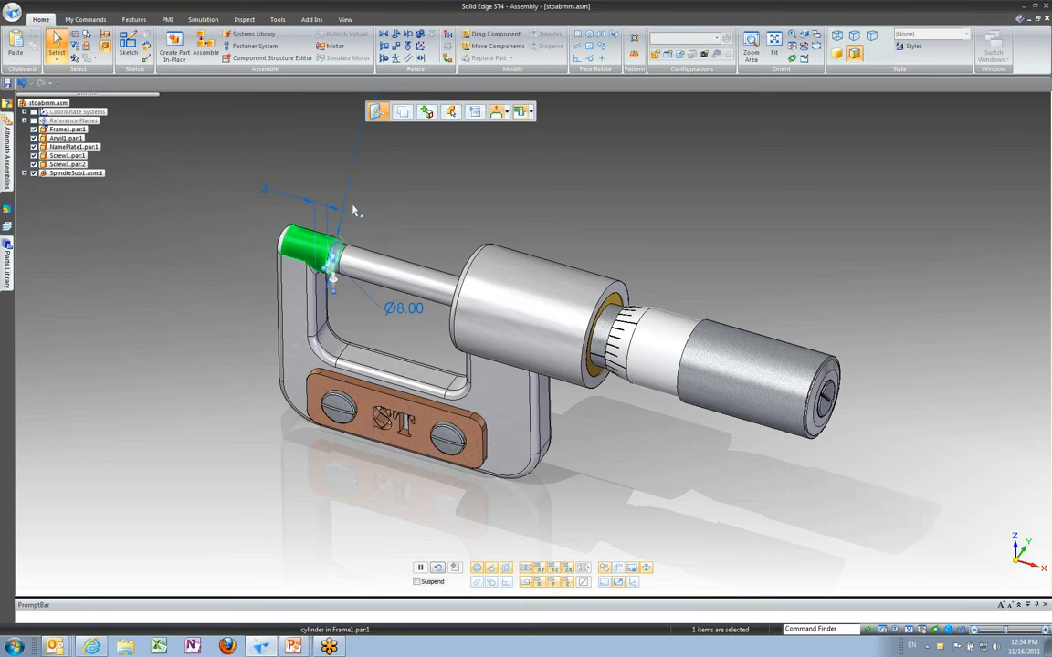
scroll(308, 199, up, 3)
scroll(323, 289, up, 2)
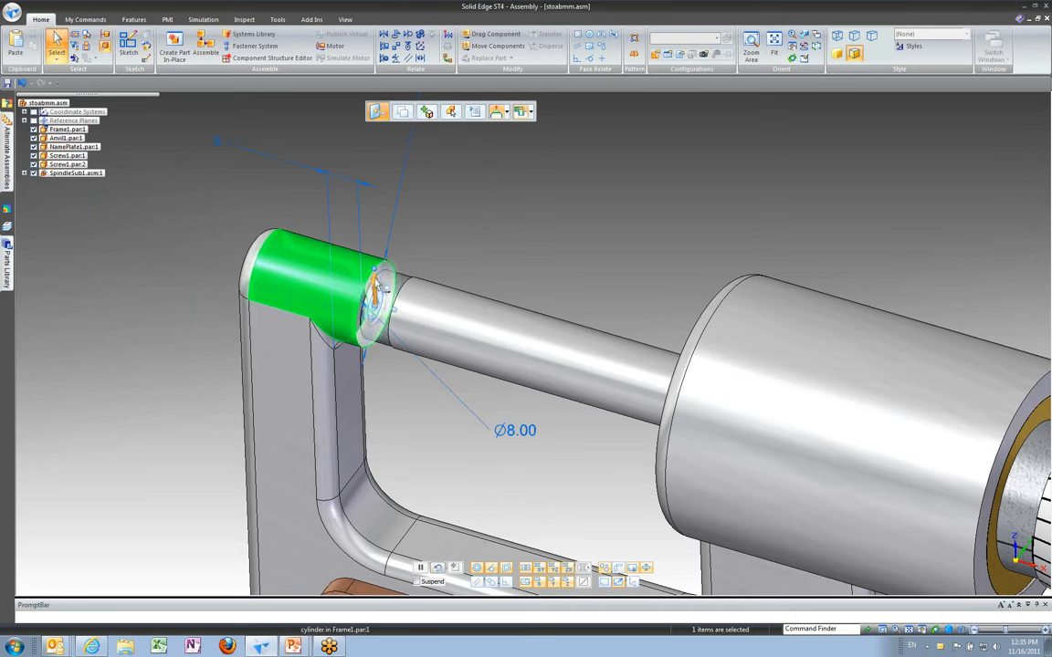
click(374, 290)
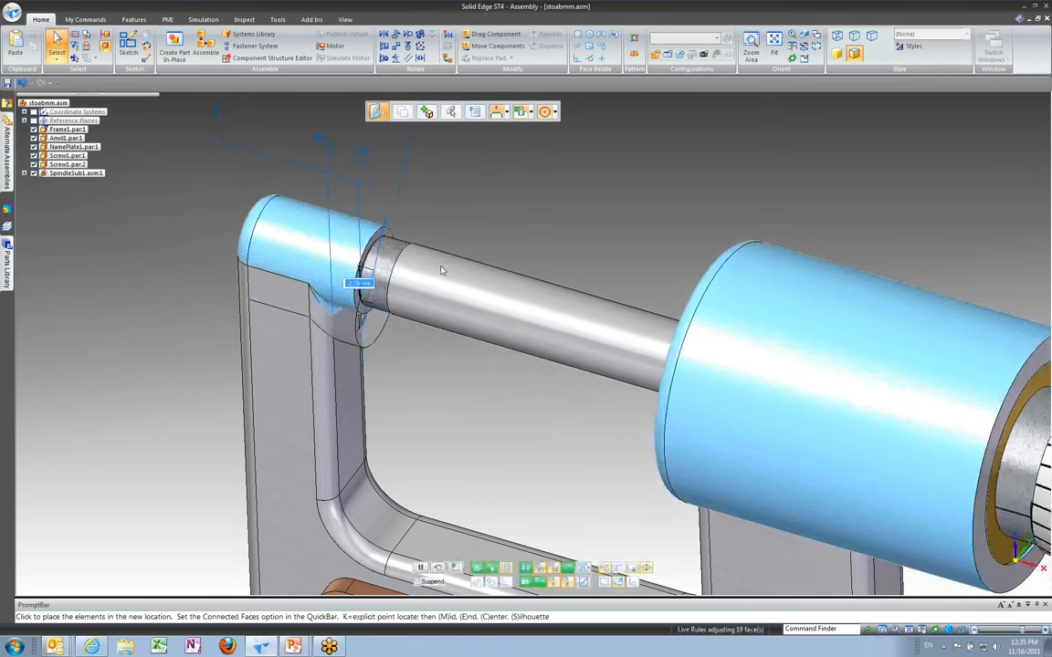
scroll(441, 268, down, 3)
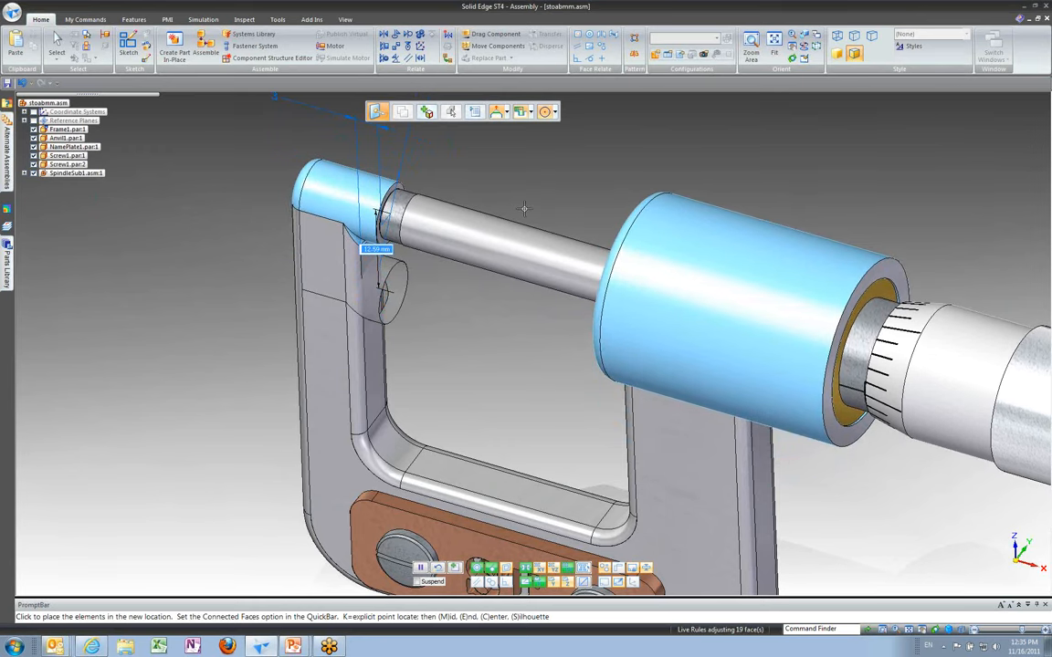
text(6)
key(Return)
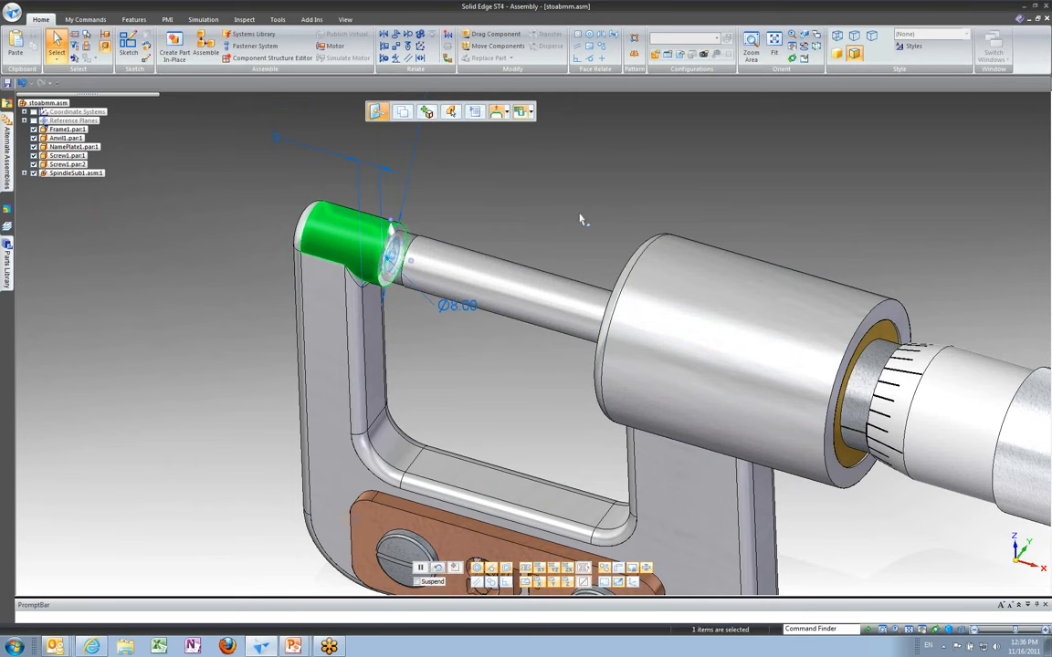
click(427, 343)
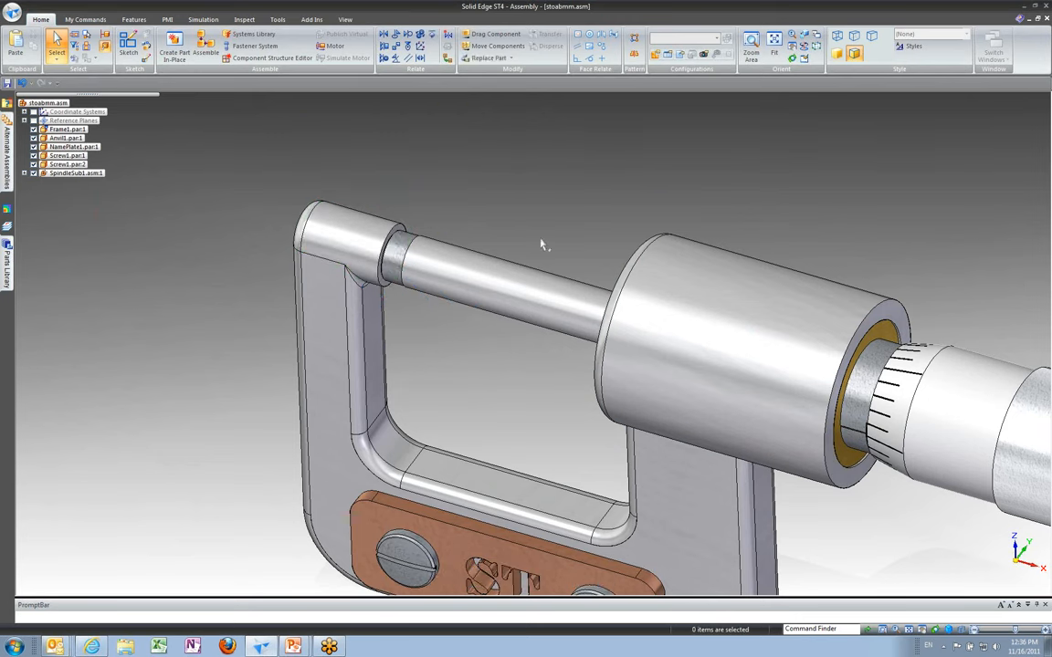
middle_drag(477, 201, 498, 155)
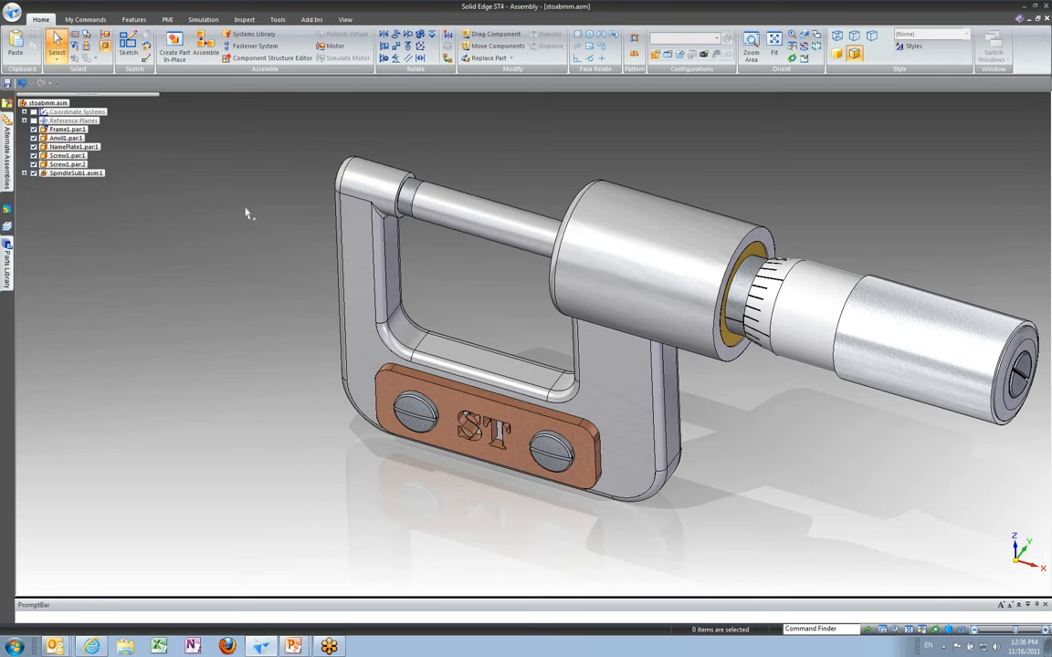
- Switch the selection mode back to Part Priority and save the assembly
click(56, 59)
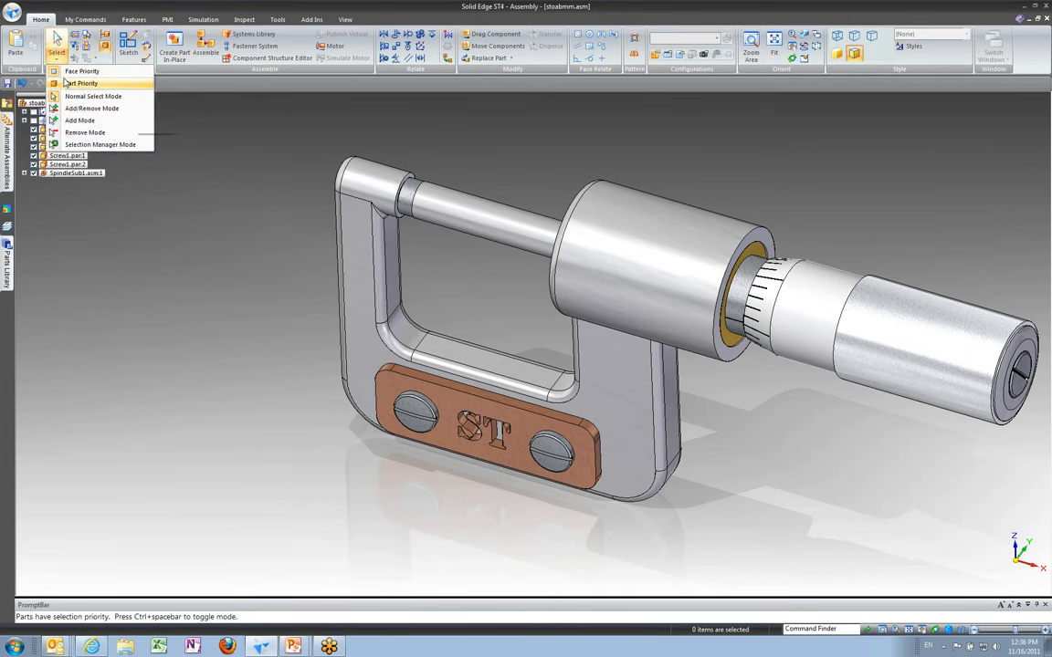
click(65, 83)
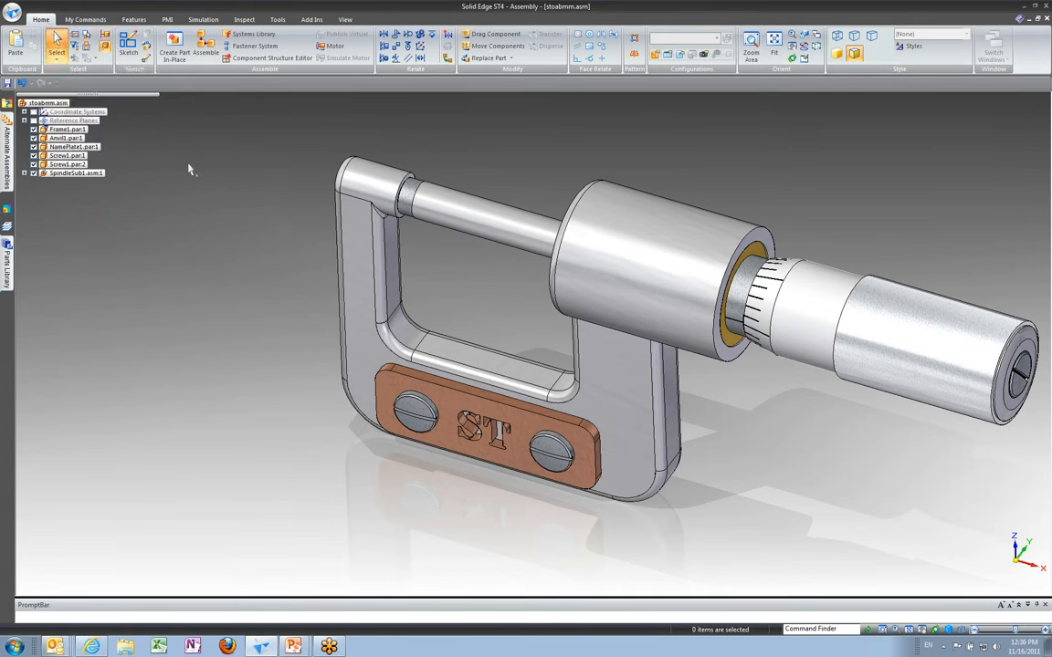
click(7, 82)
- Open the assembly in the Explode-Render-Animate environment with the whole micrometer in view
click(278, 20)
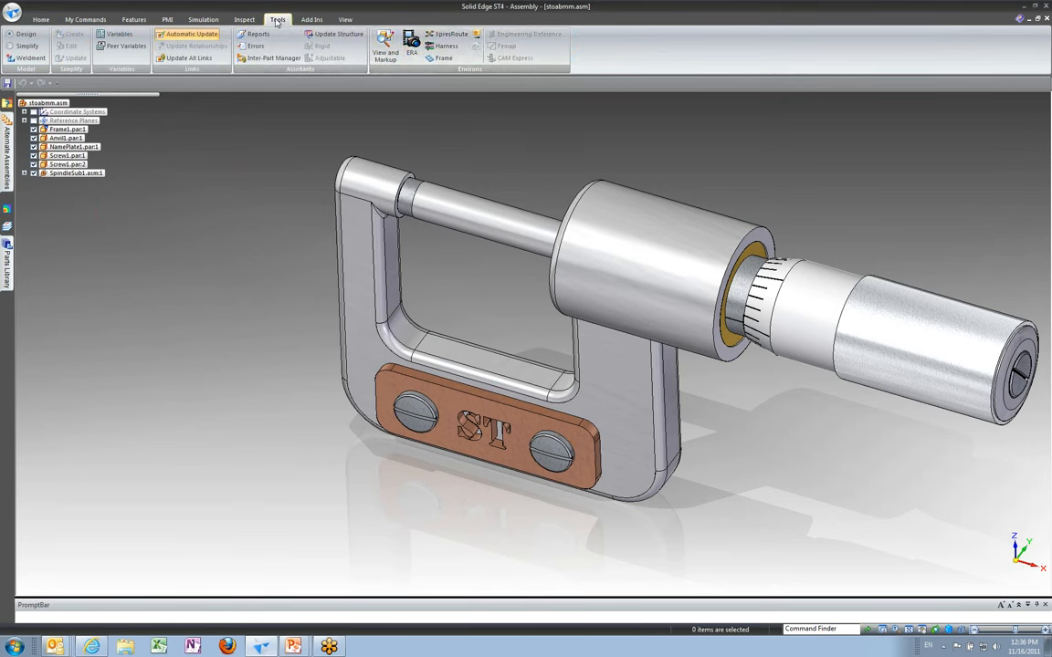
click(411, 41)
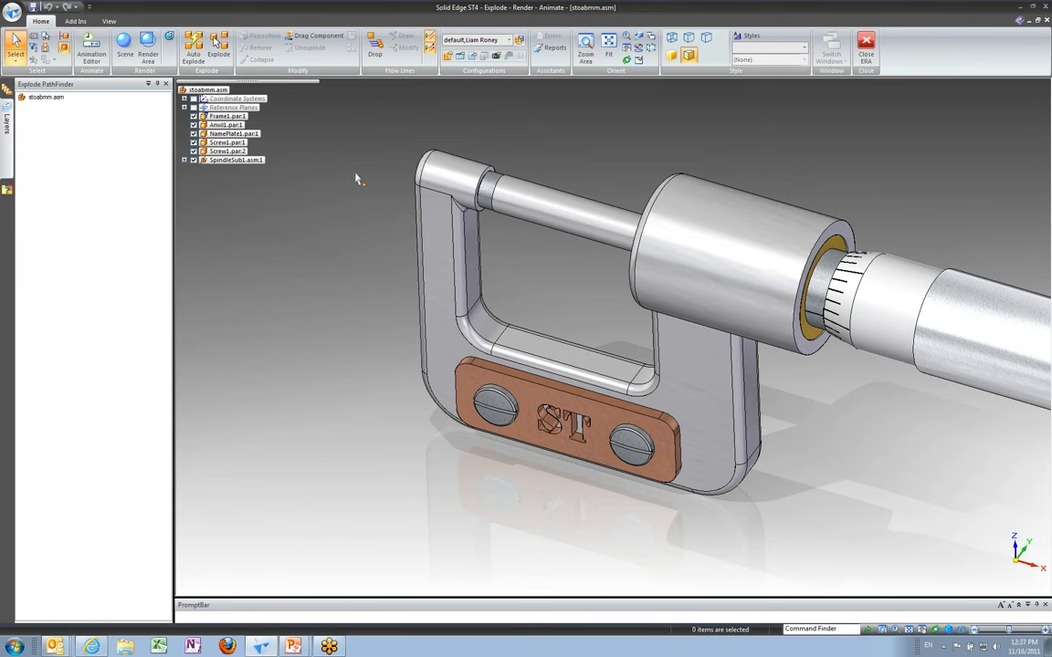
scroll(347, 172, down, 3)
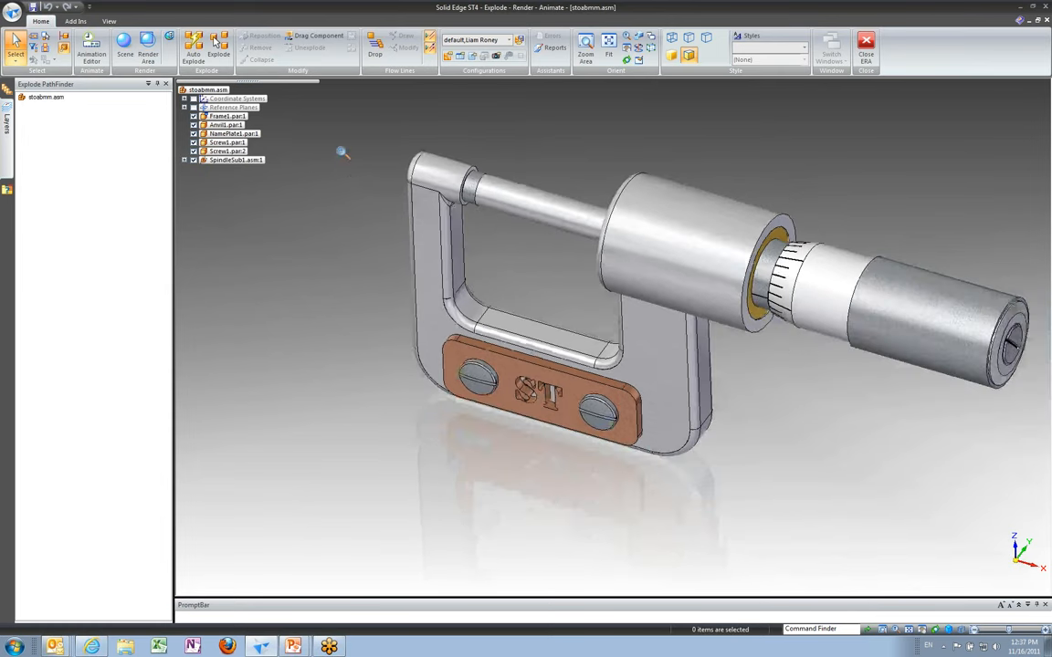
shift+middle_drag(337, 143, 334, 182)
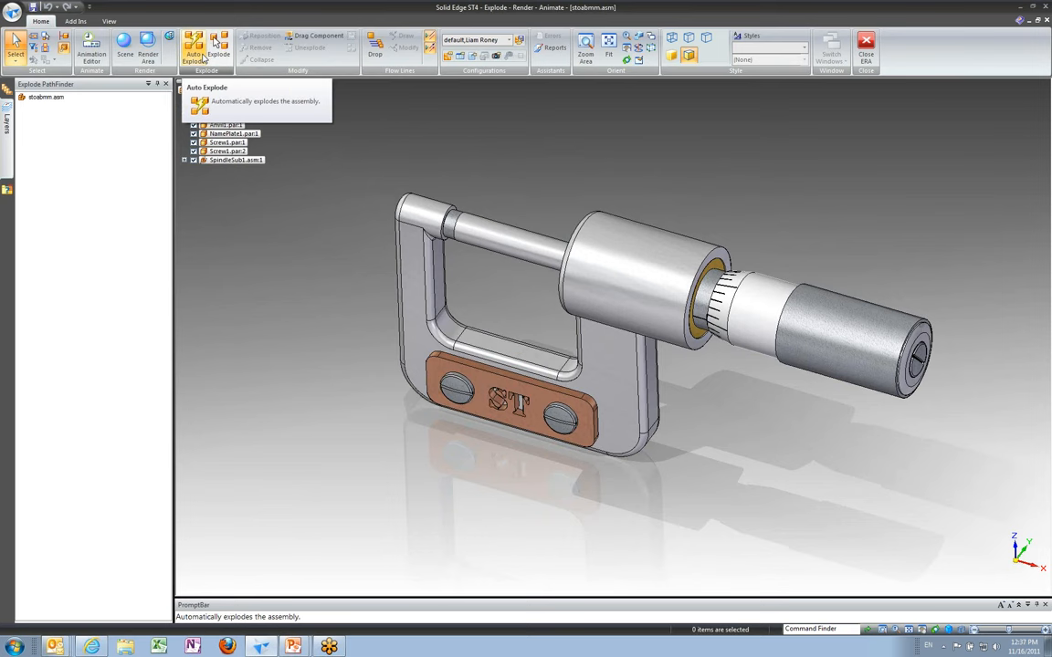
- Automatically explode the top-level assembly using the By subassembly level technique
click(195, 50)
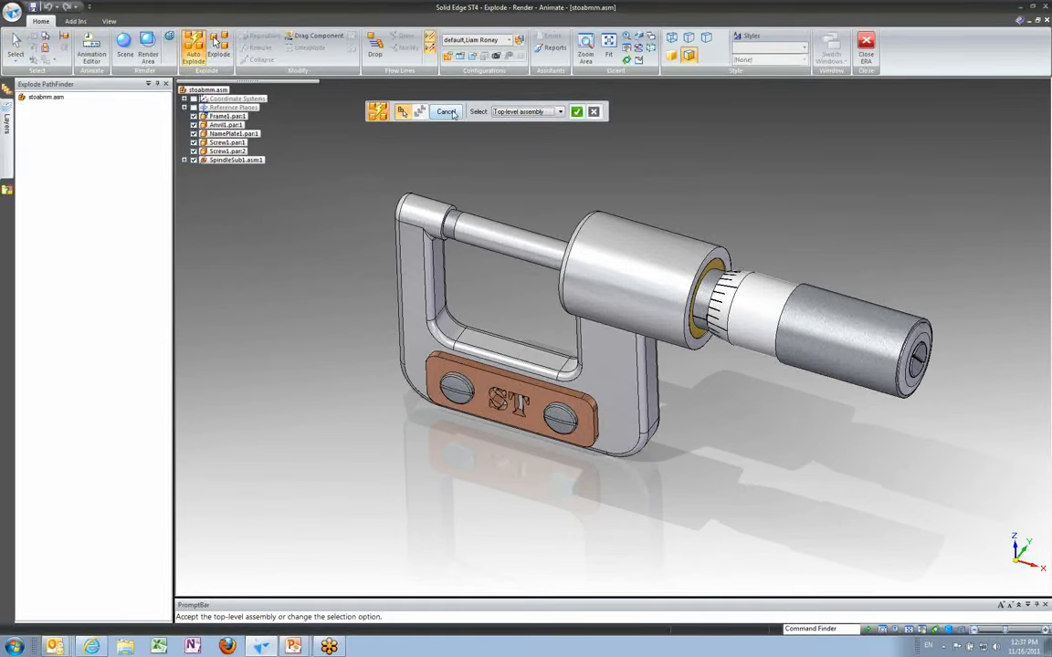
click(510, 114)
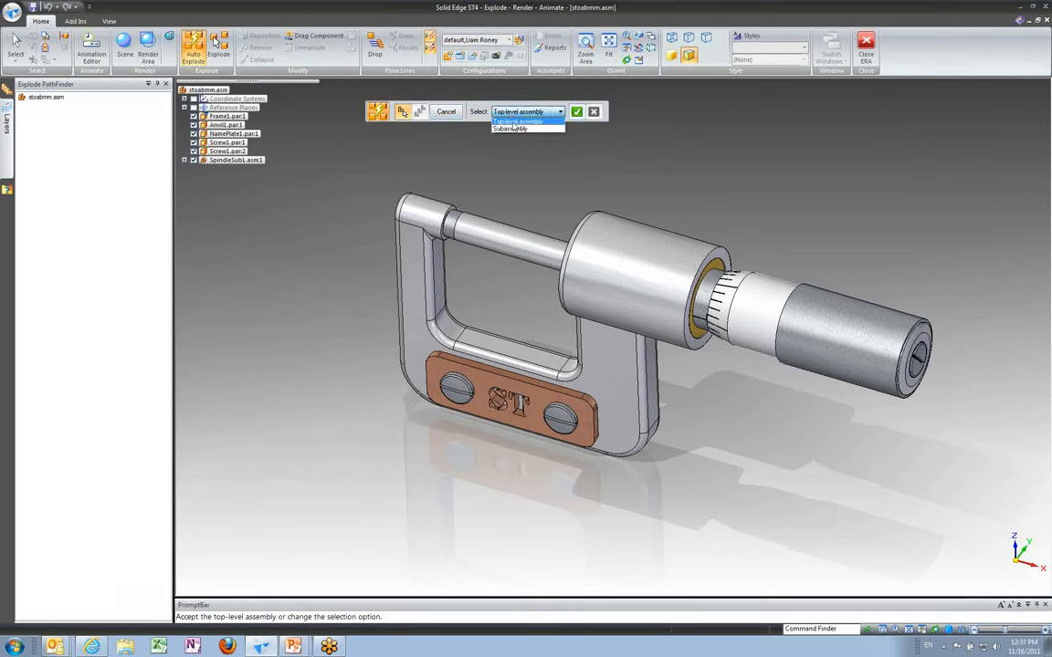
click(512, 122)
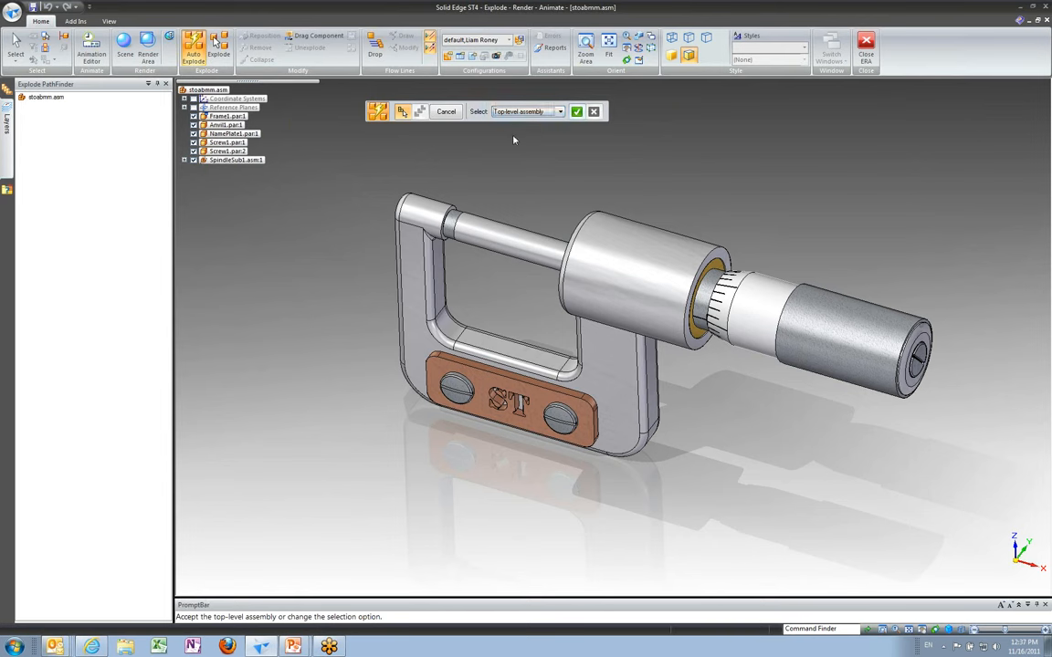
click(576, 112)
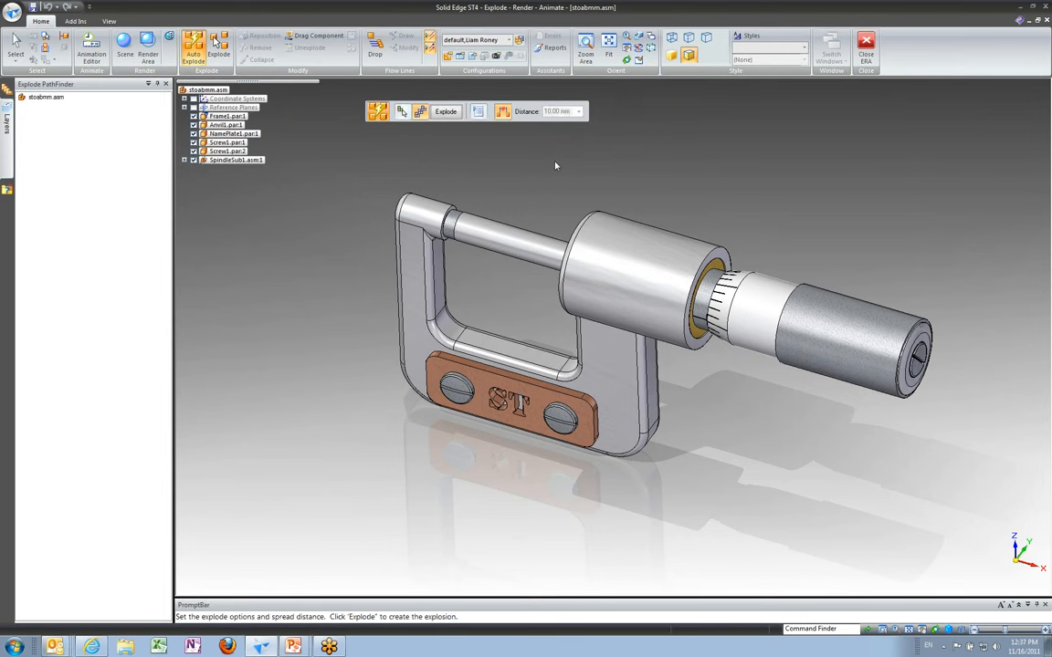
click(477, 114)
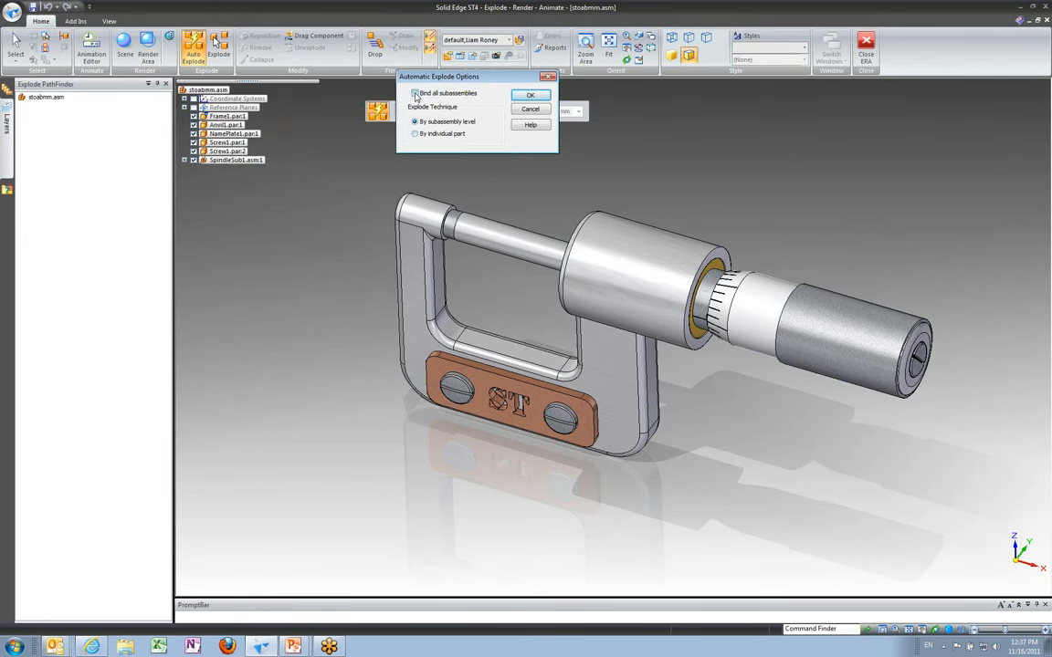
click(529, 95)
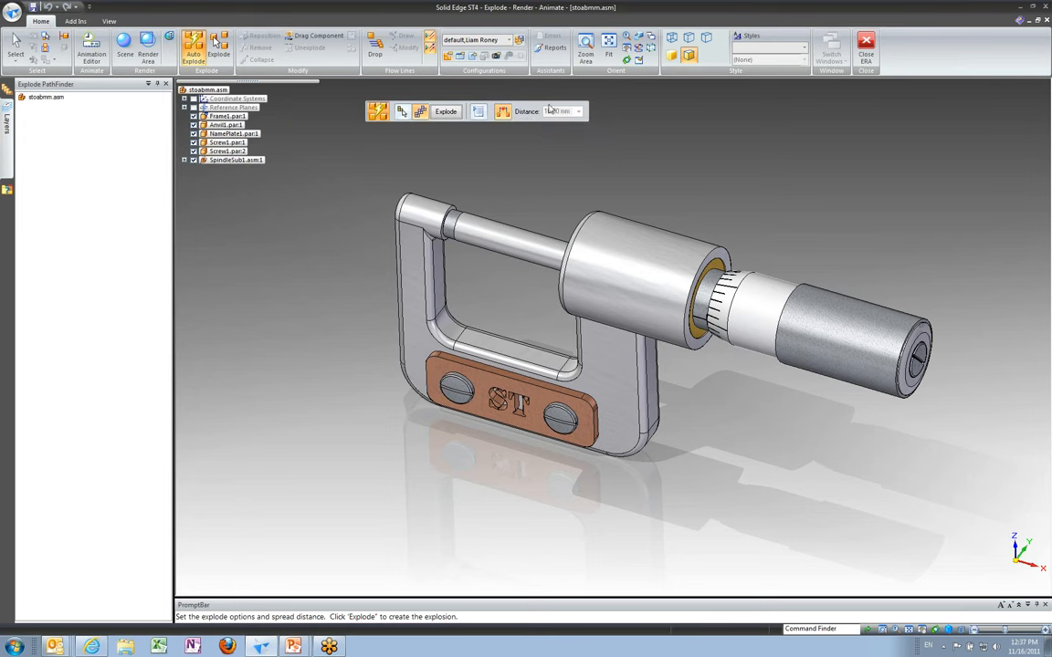
click(446, 111)
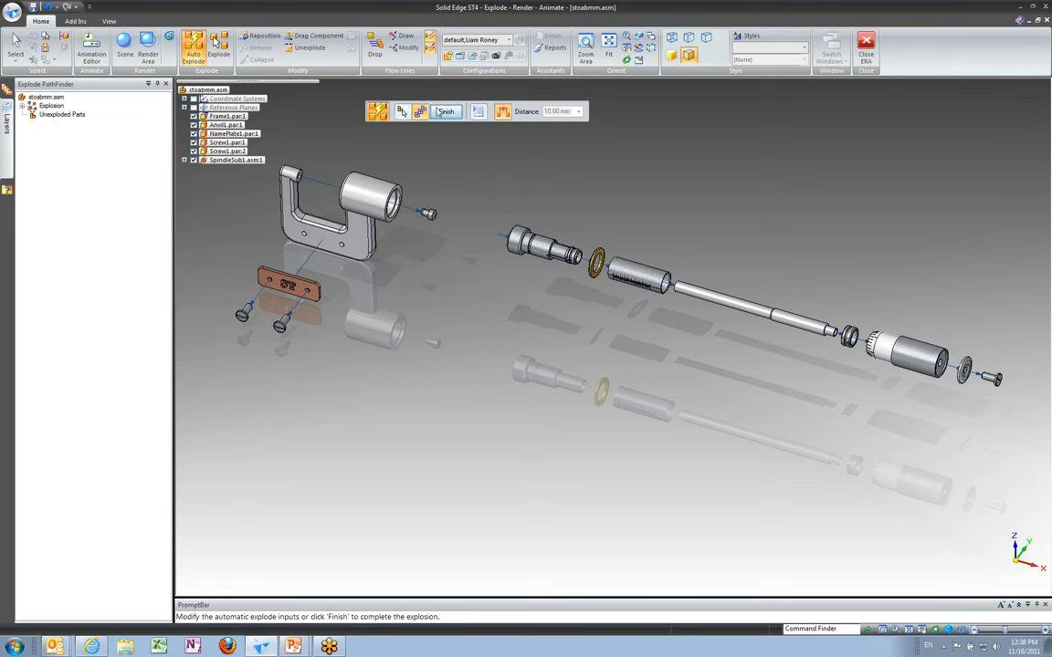
click(401, 112)
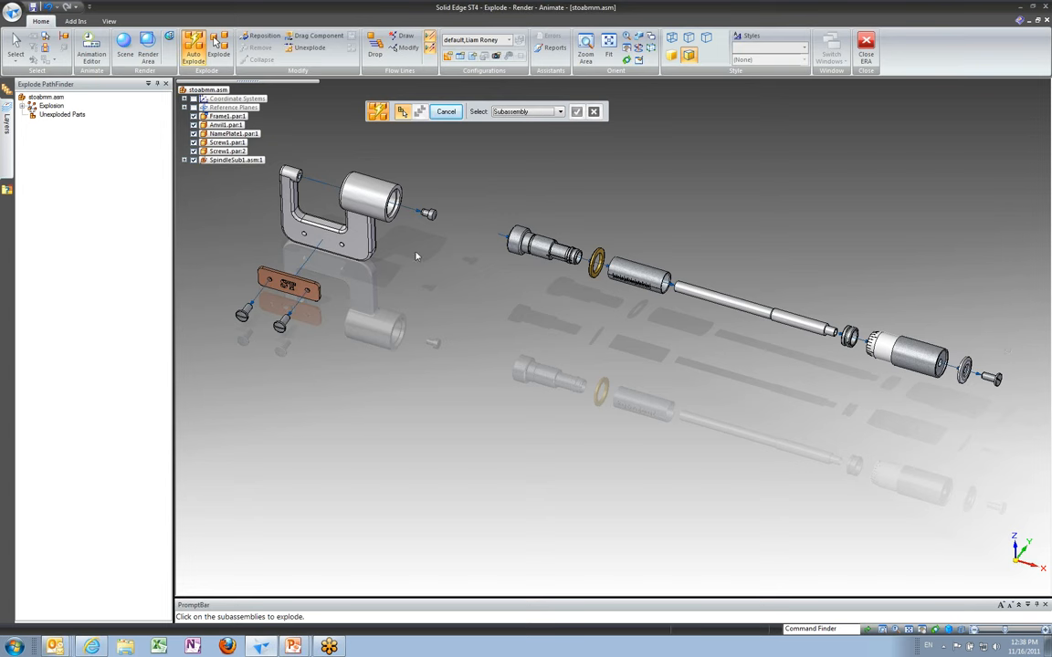
- Move the exploded spindle together with its dependent parts about 69 mm down along Z and about 159 mm back along X toward the frame
click(288, 39)
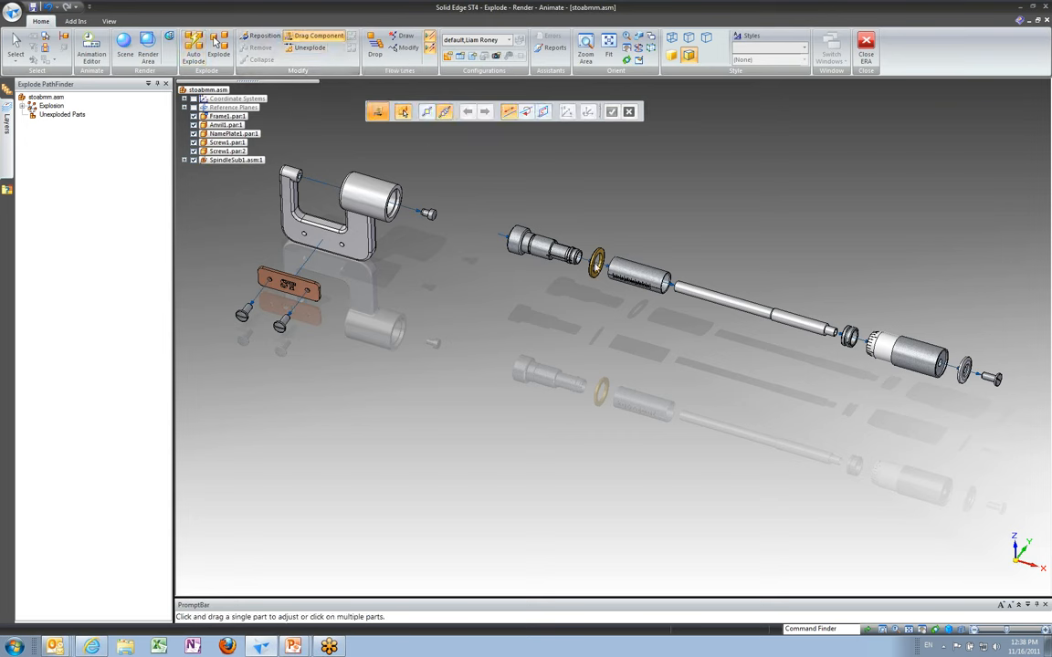
click(447, 117)
click(689, 295)
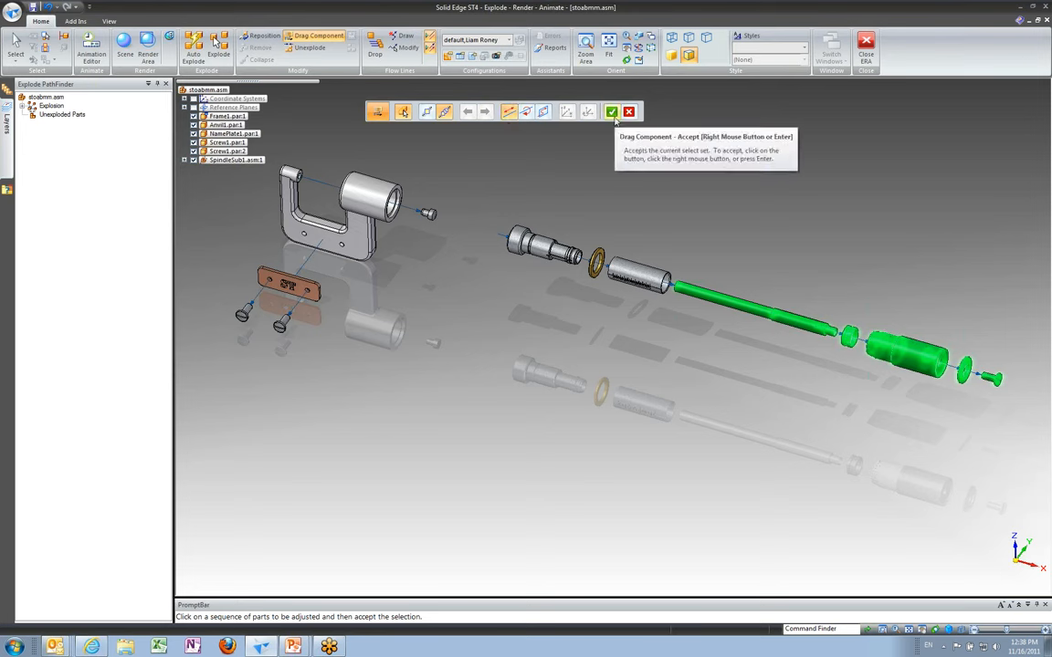
click(611, 112)
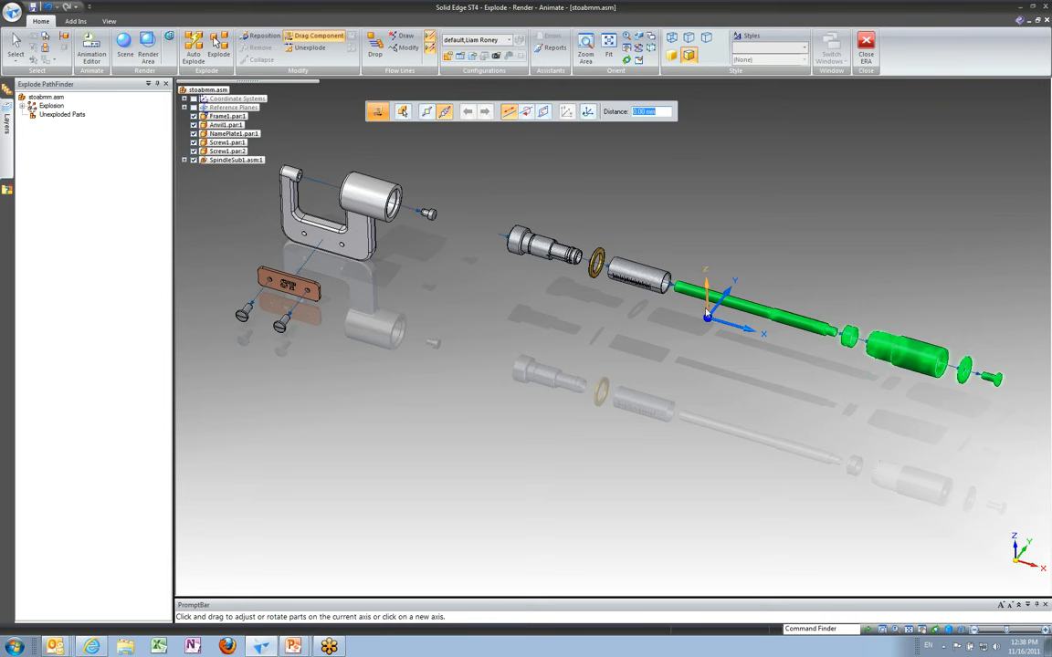
click(707, 297)
drag(762, 252, 762, 337)
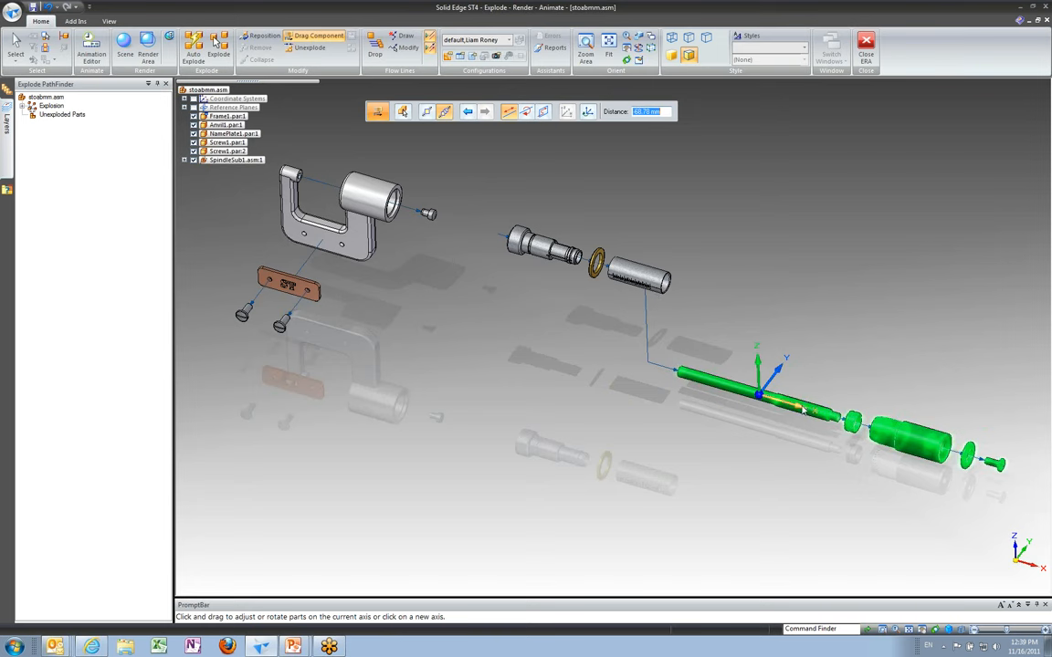
drag(819, 363, 508, 308)
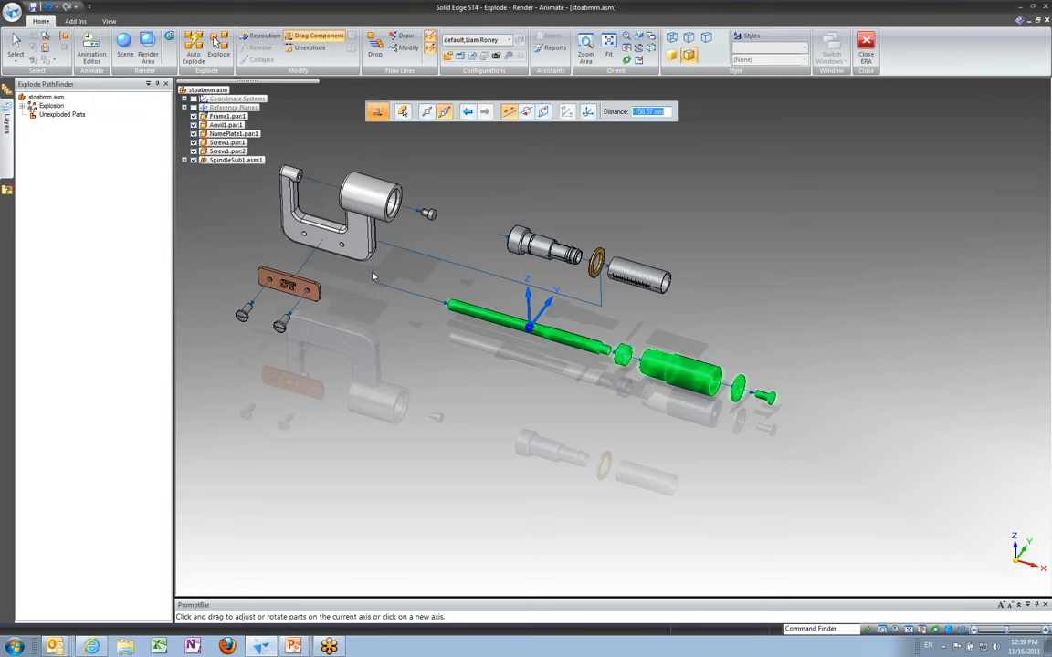
- Reroute the spindle's flow line by moving one vertical segment out beyond the graduated sleeve and the other clear of the frame
click(399, 49)
click(601, 288)
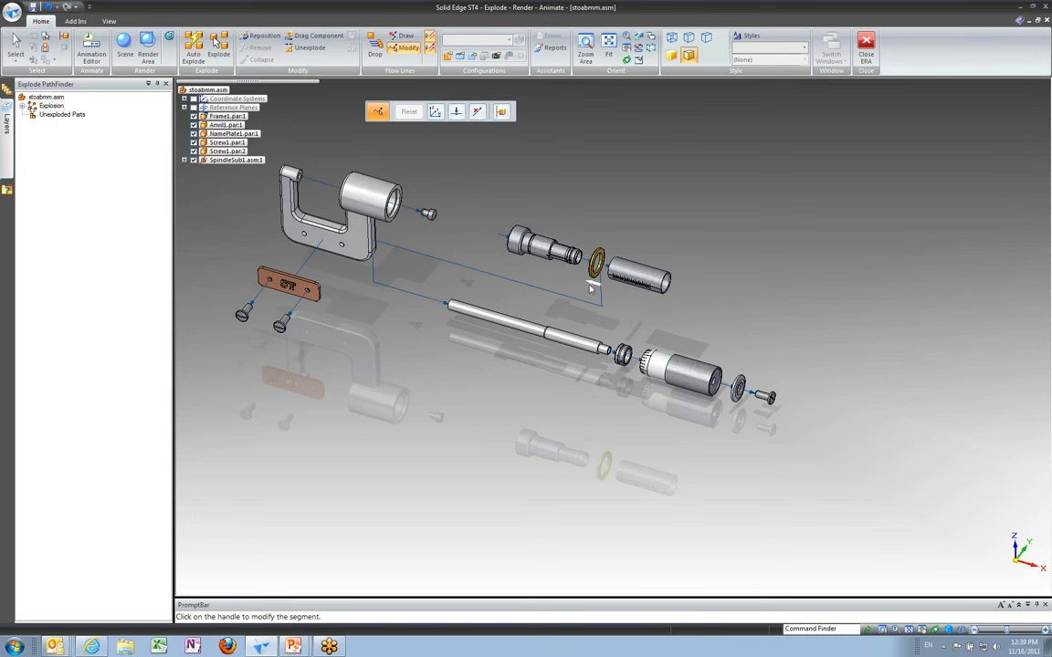
drag(602, 289, 738, 329)
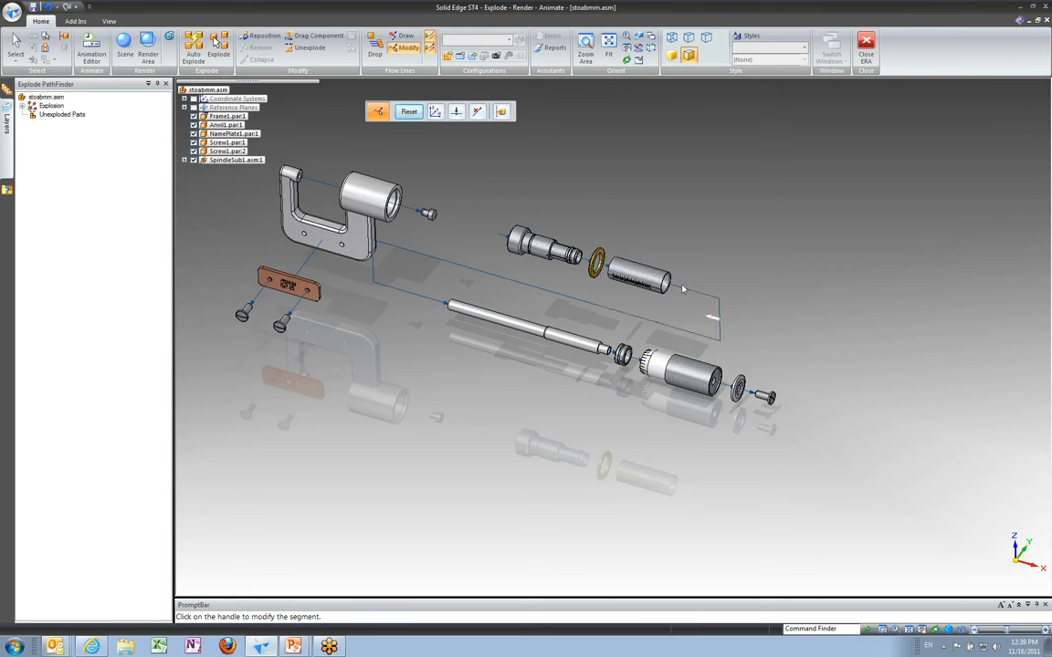
click(375, 273)
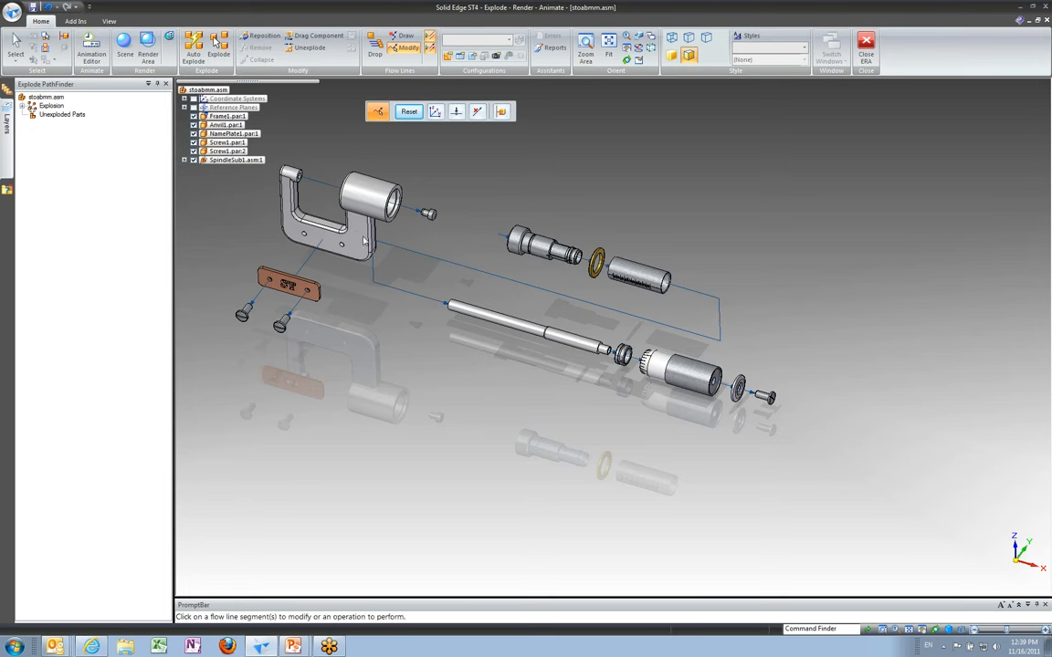
click(372, 271)
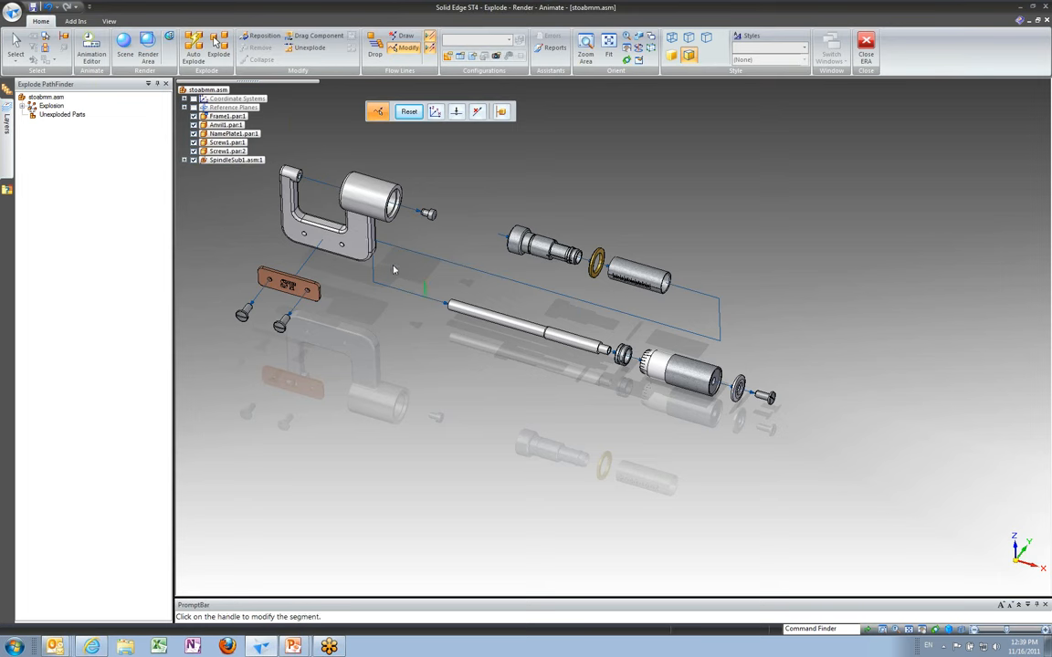
drag(375, 274, 407, 384)
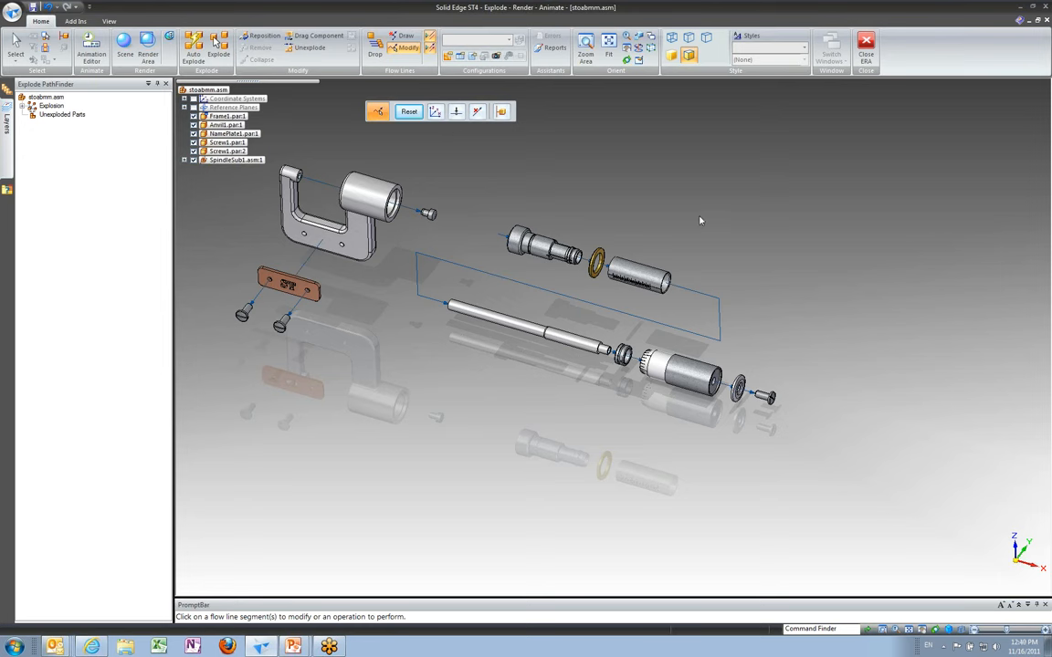
- Save the exploded arrangement as a new display configuration named EXPLODE1
click(447, 58)
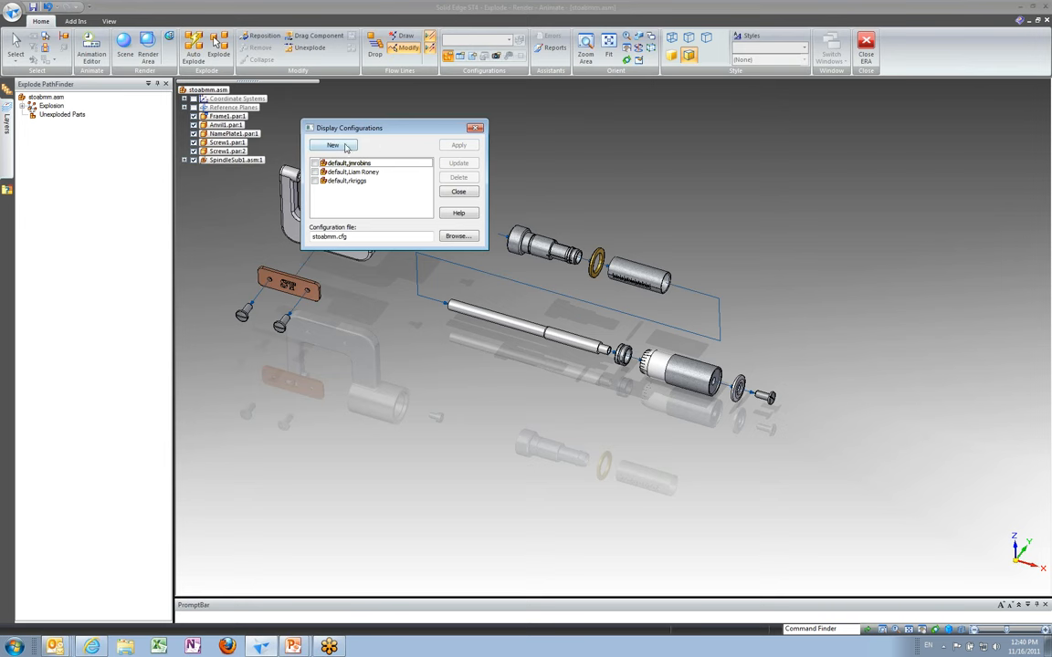
click(333, 146)
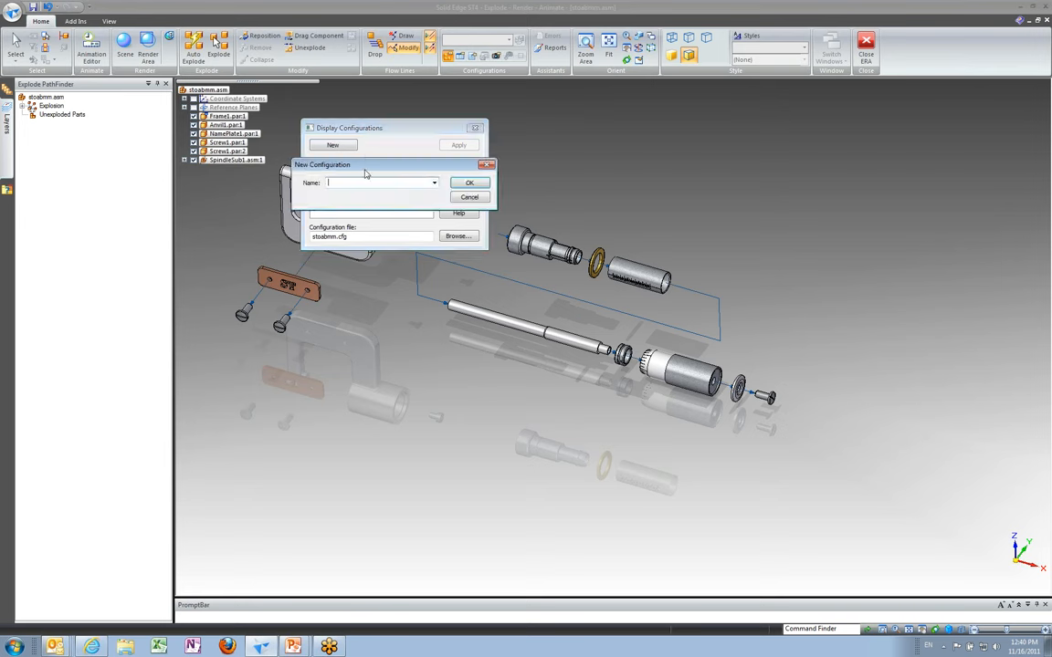
text(EXPLODE1)
click(470, 183)
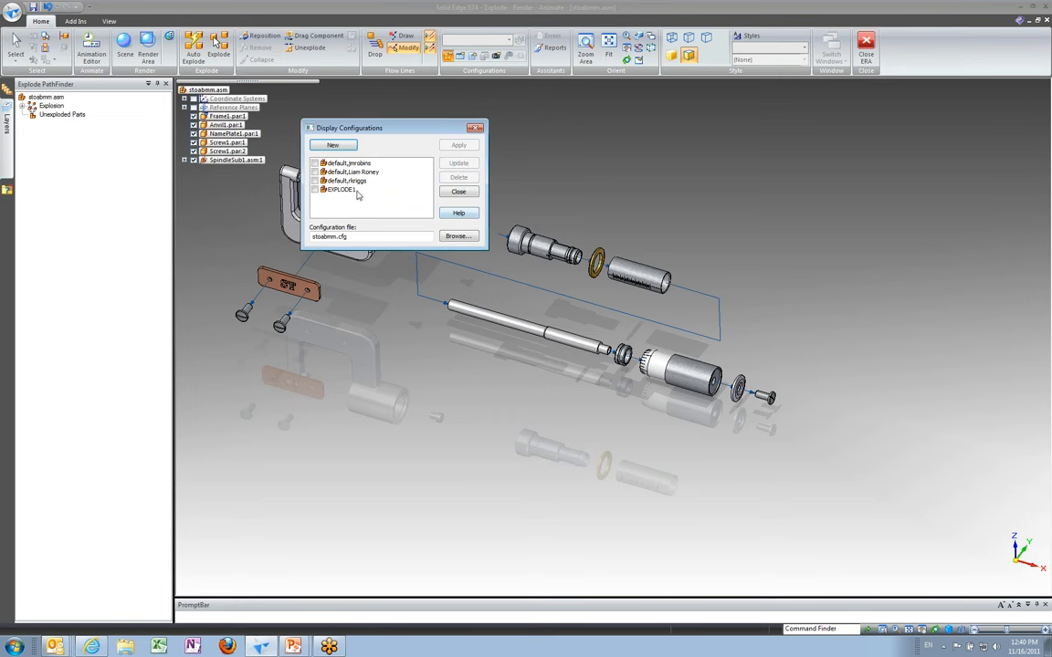
click(476, 128)
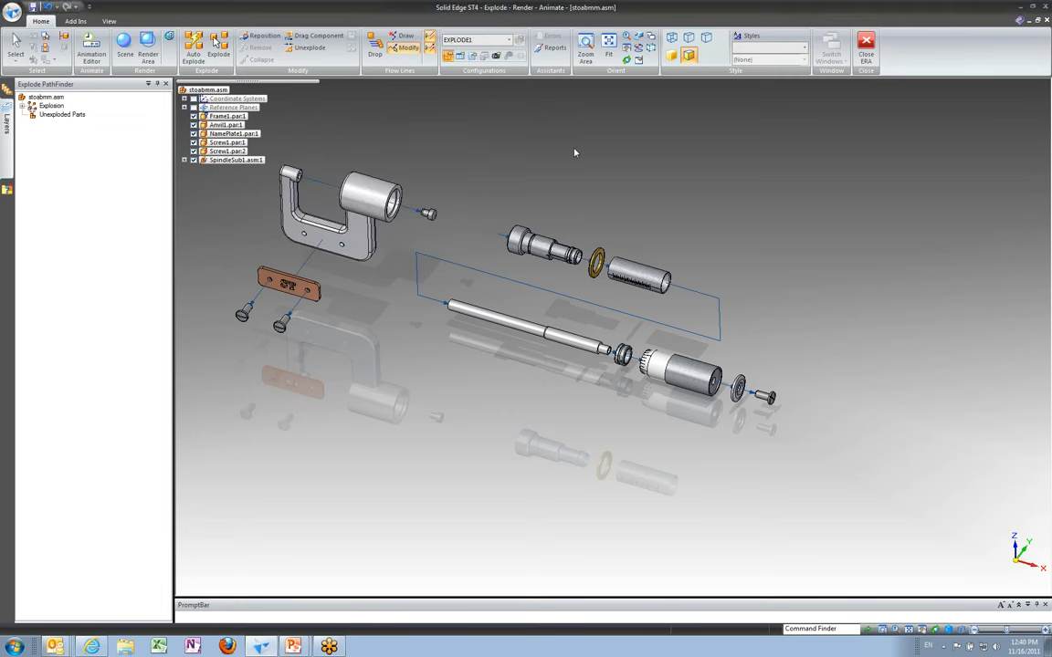
- Unexplode the assembly and restore the exploded view by applying the EXPLODE1 display configuration
click(309, 48)
click(535, 357)
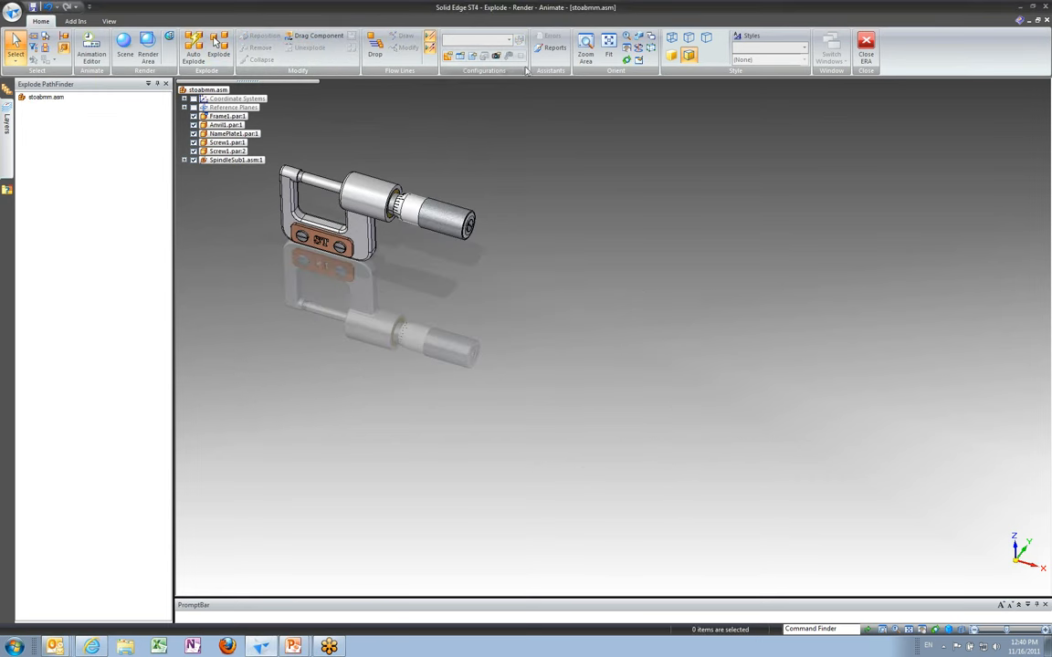
click(510, 41)
click(470, 82)
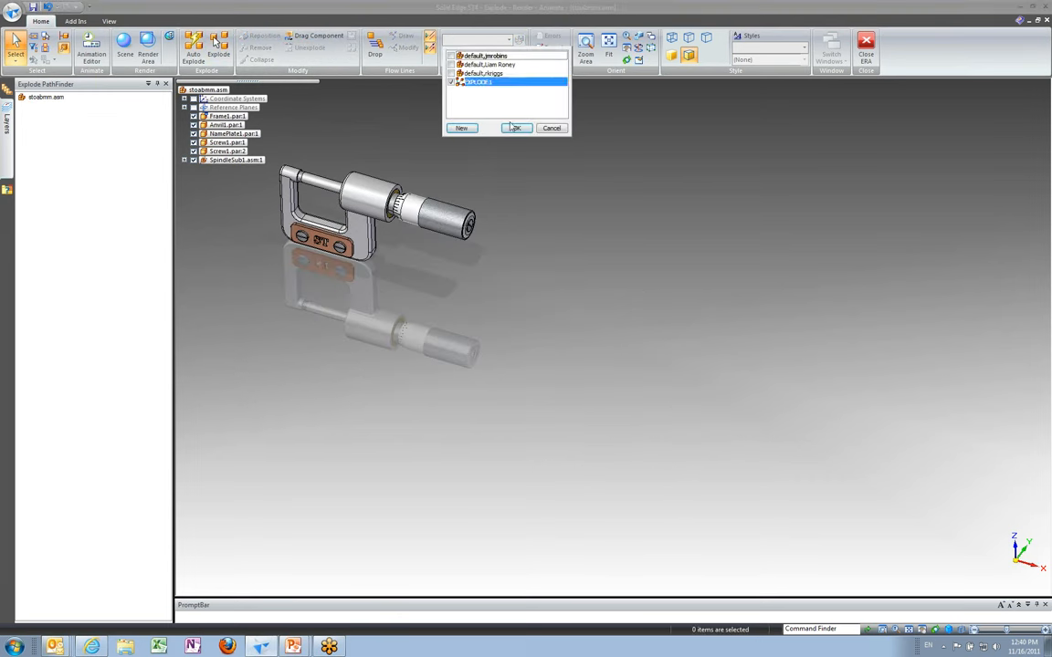
click(515, 128)
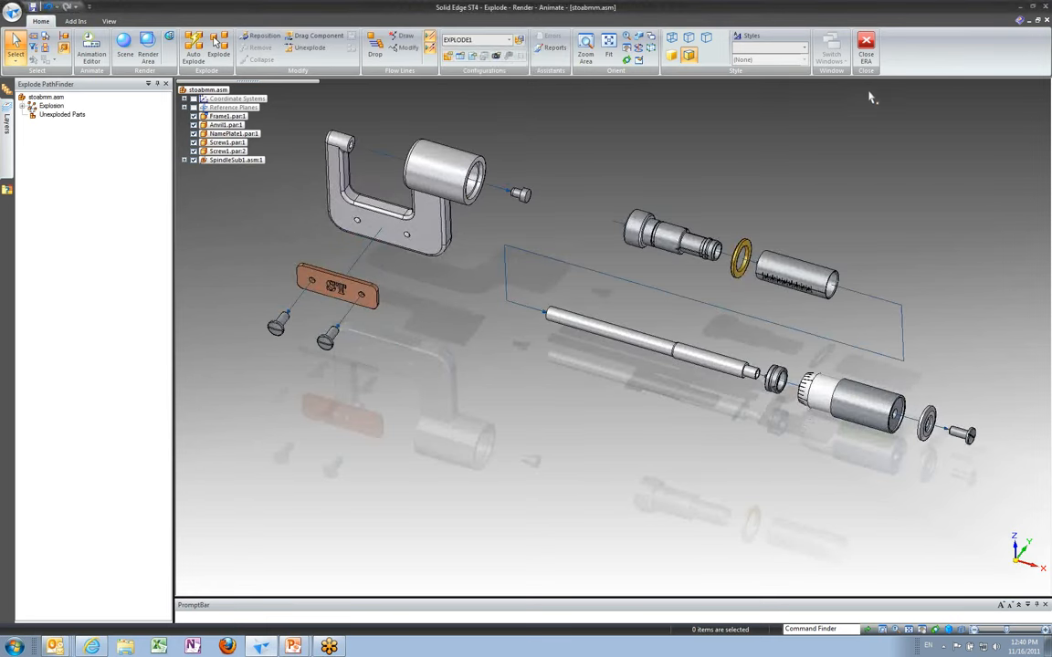
- Leave the Explode-Render-Animate environment and fit the whole micrometer in the assembly view
click(865, 46)
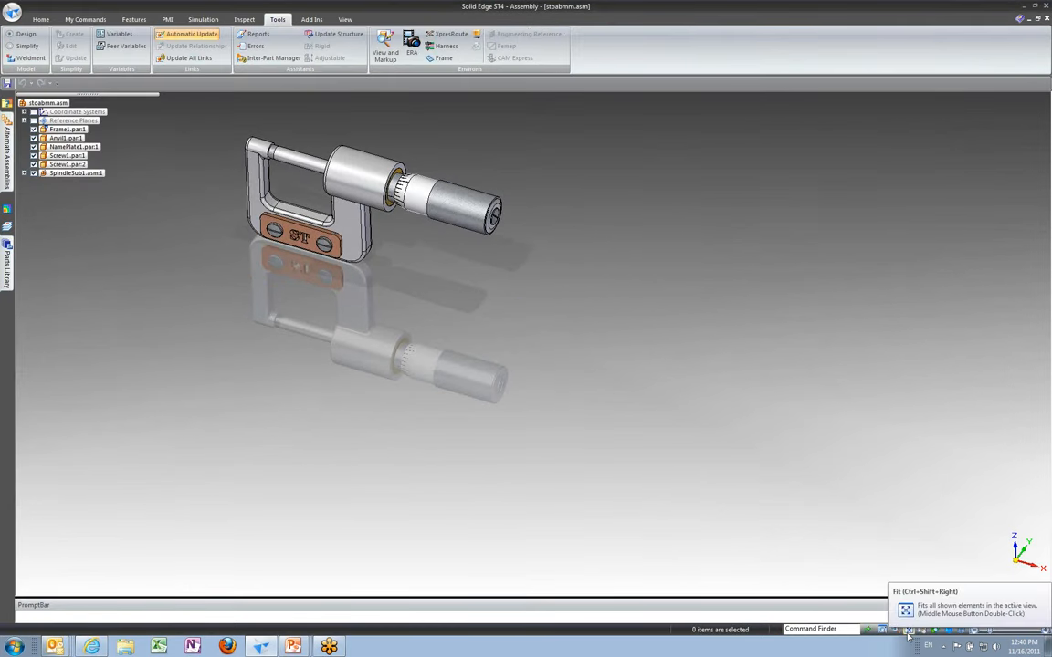
click(908, 630)
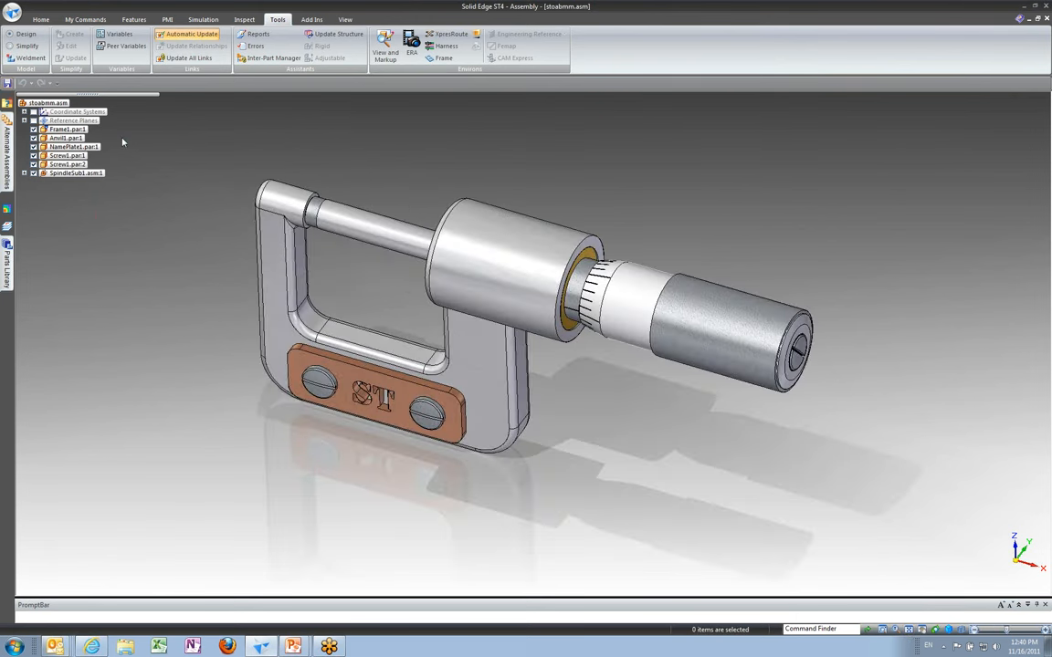
click(40, 20)
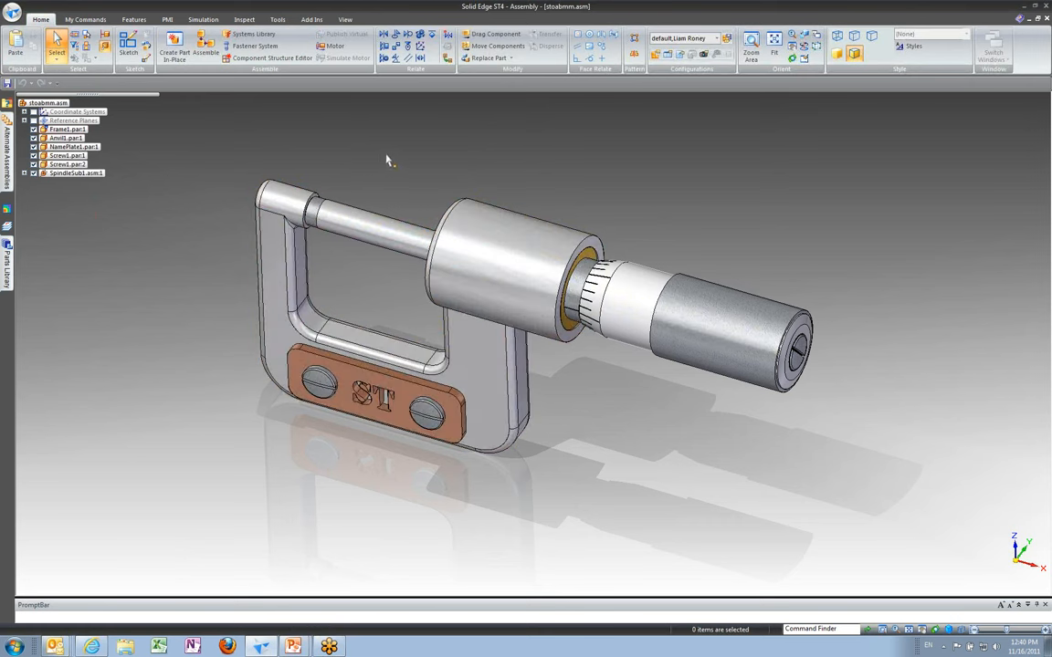
- Look up "property" in the Command Finder and open the Property Manager for the assembly's documents
click(795, 629)
text(property)
key(Return)
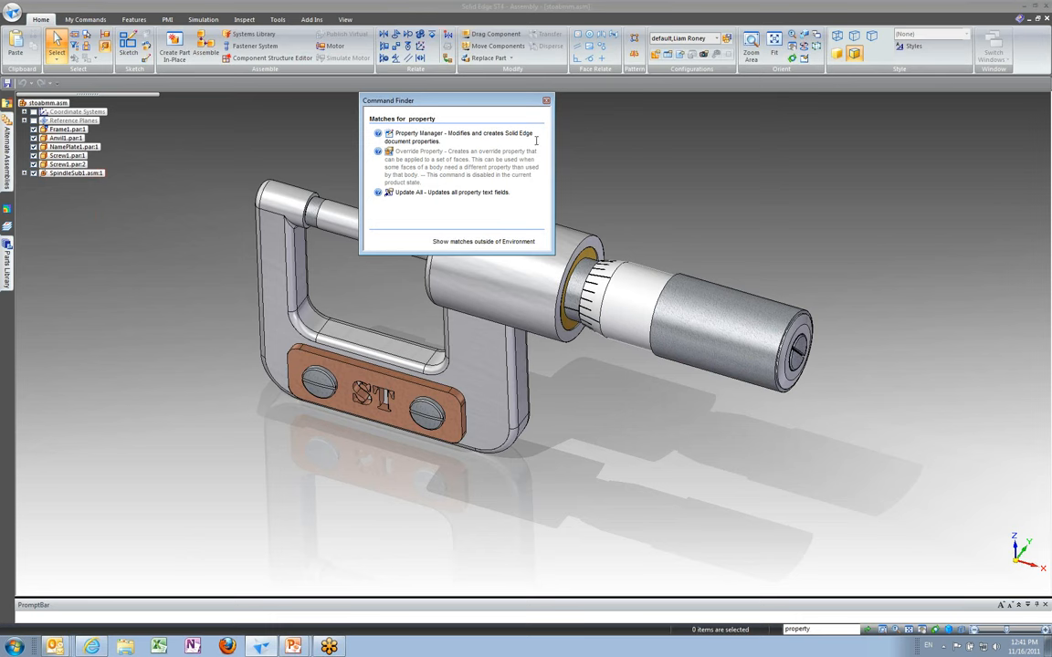
mouse_move(528, 137)
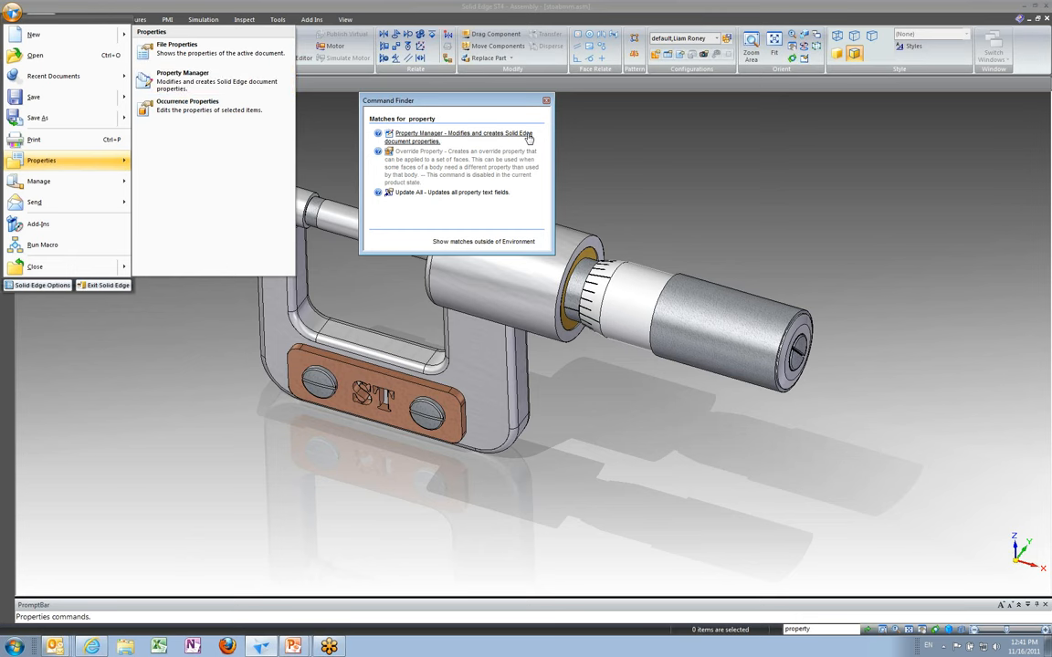
click(528, 136)
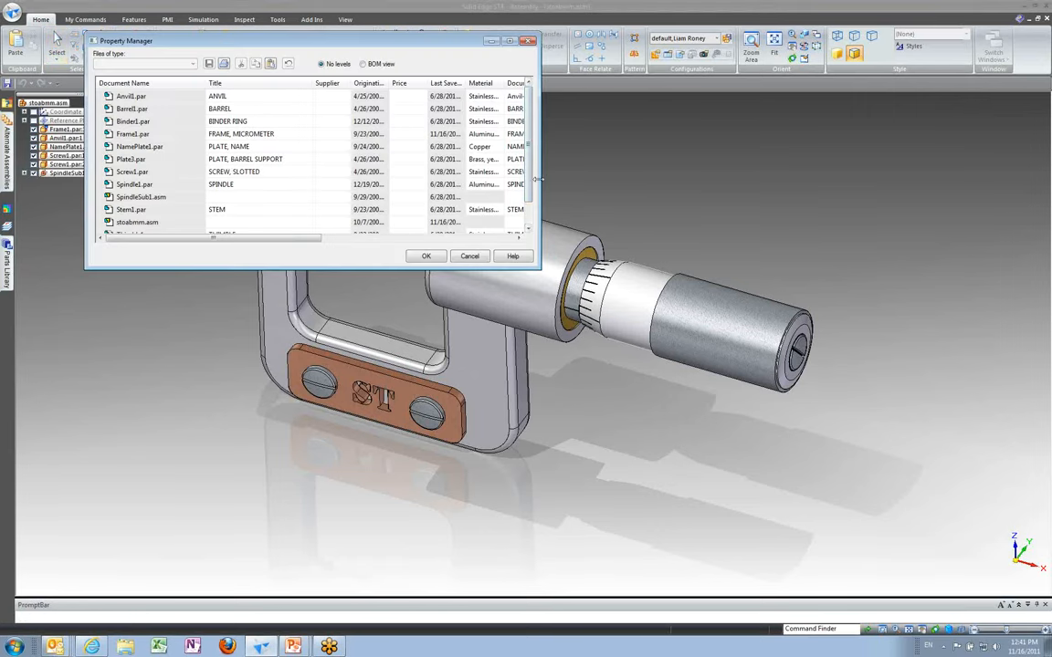
- Widen the Property Manager window and its Document Number column so the full document numbers are readable
drag(536, 180, 626, 180)
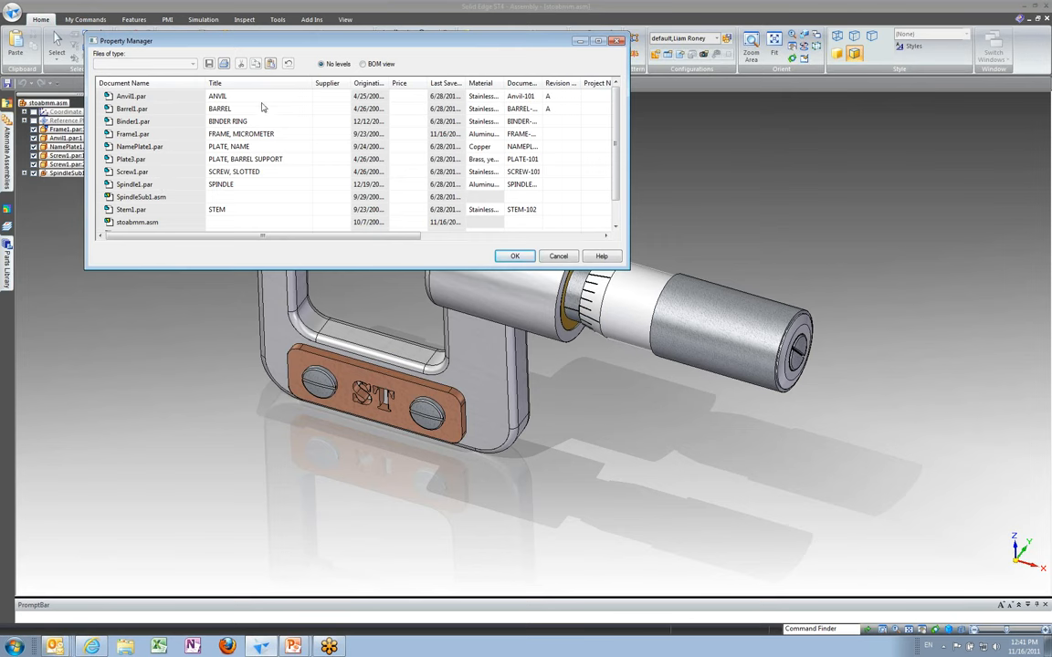
drag(541, 83, 582, 83)
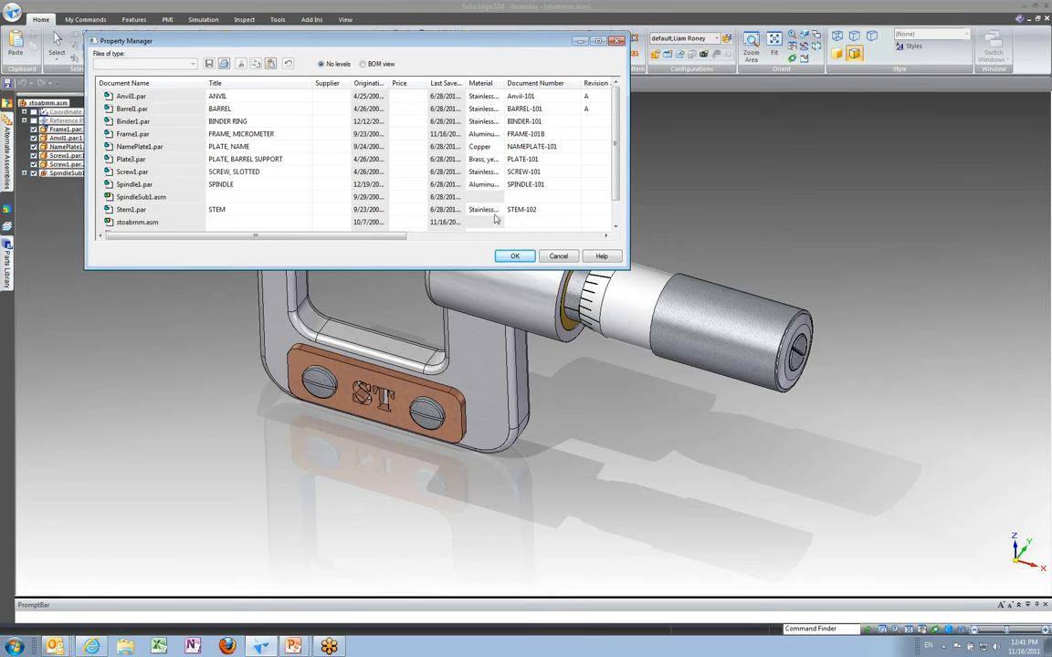
- Check the available property columns and move the Material column directly after Supplier
right_click(303, 85)
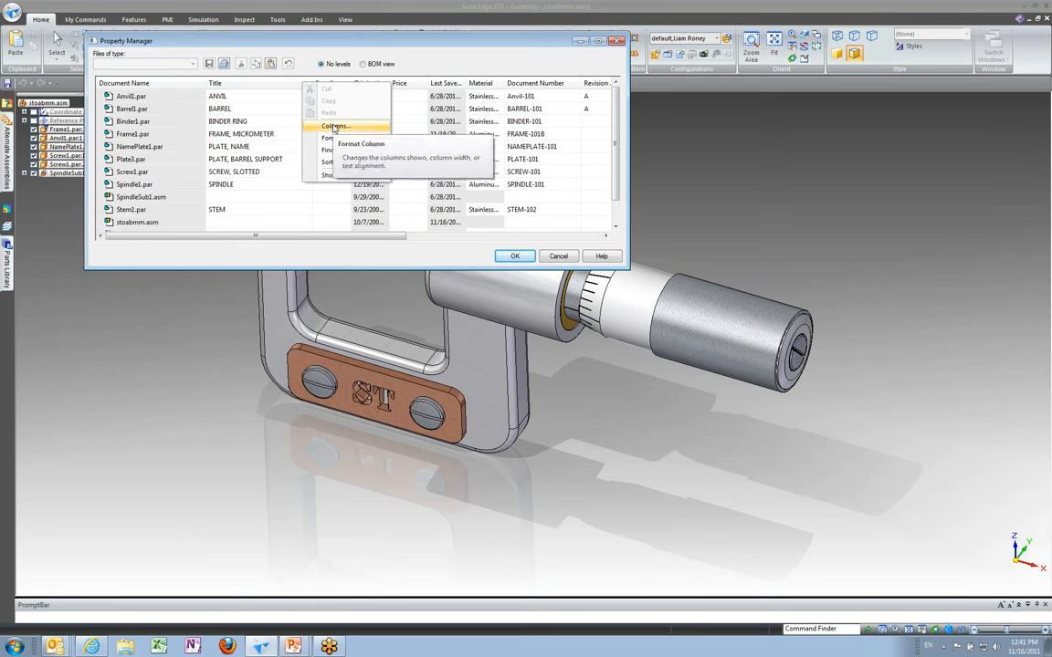
click(335, 127)
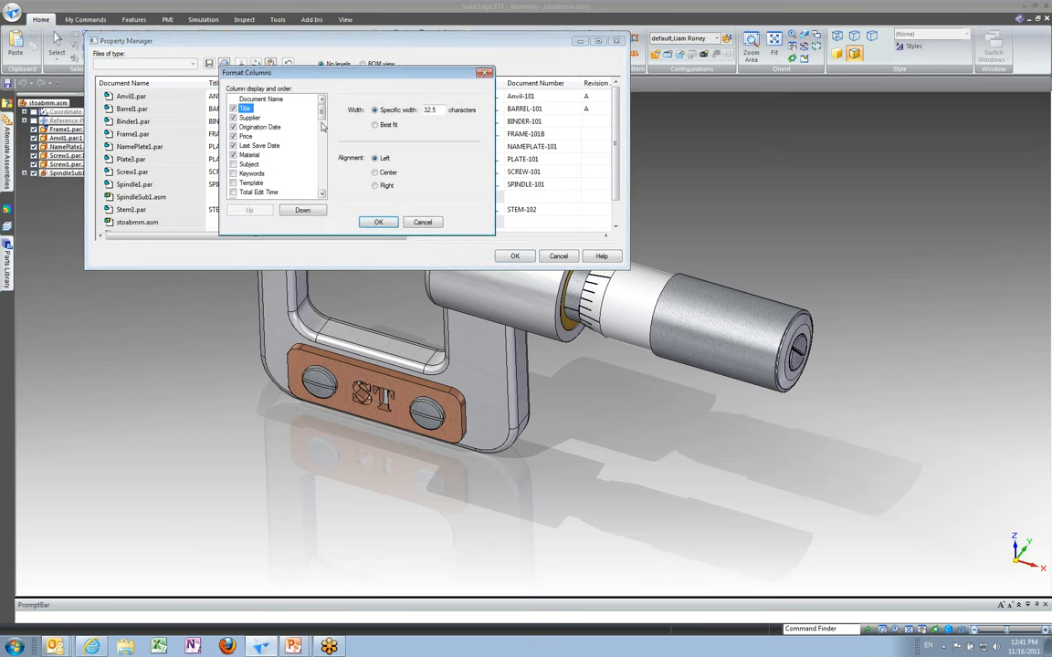
drag(321, 104, 301, 114)
click(378, 221)
drag(481, 83, 351, 79)
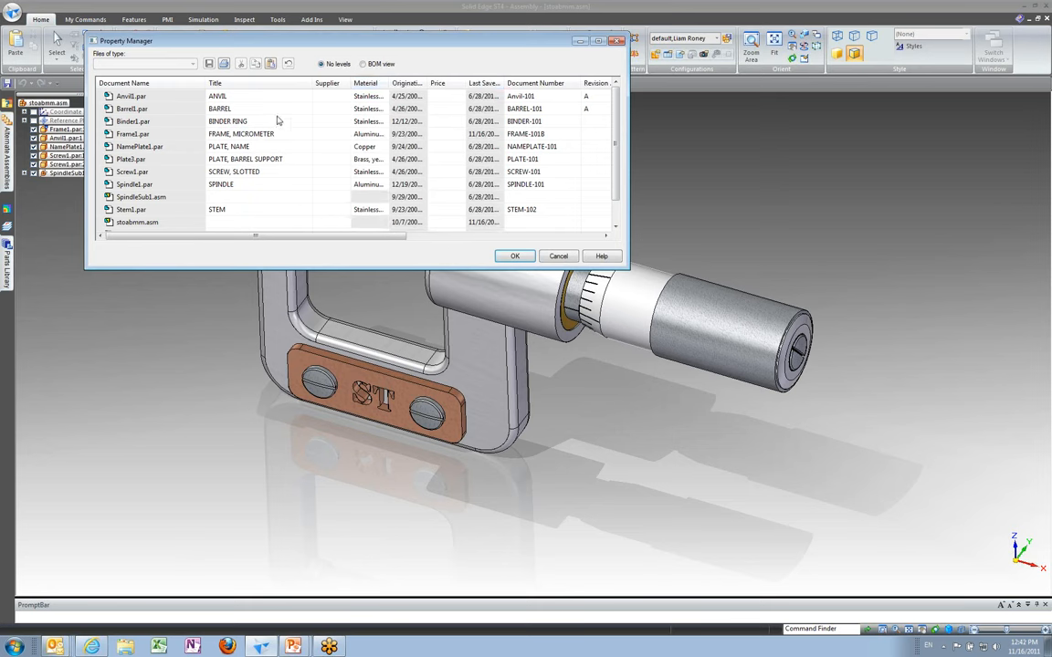
- Set the material of Spindle1.par to Stainless Steel, 303, apply the property change and close the part preview
click(146, 188)
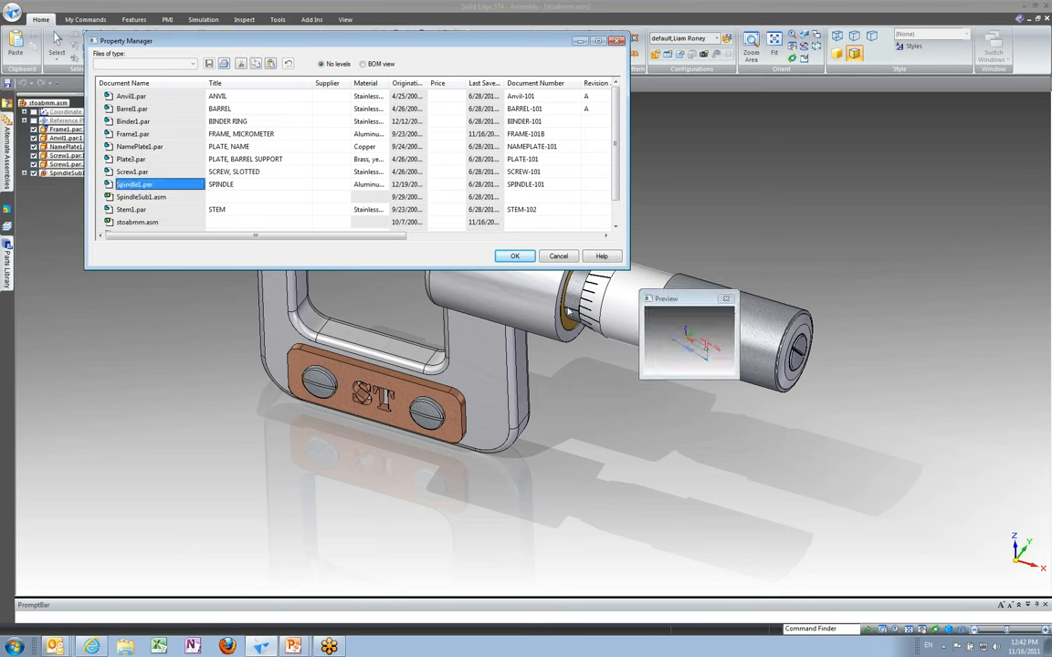
click(365, 186)
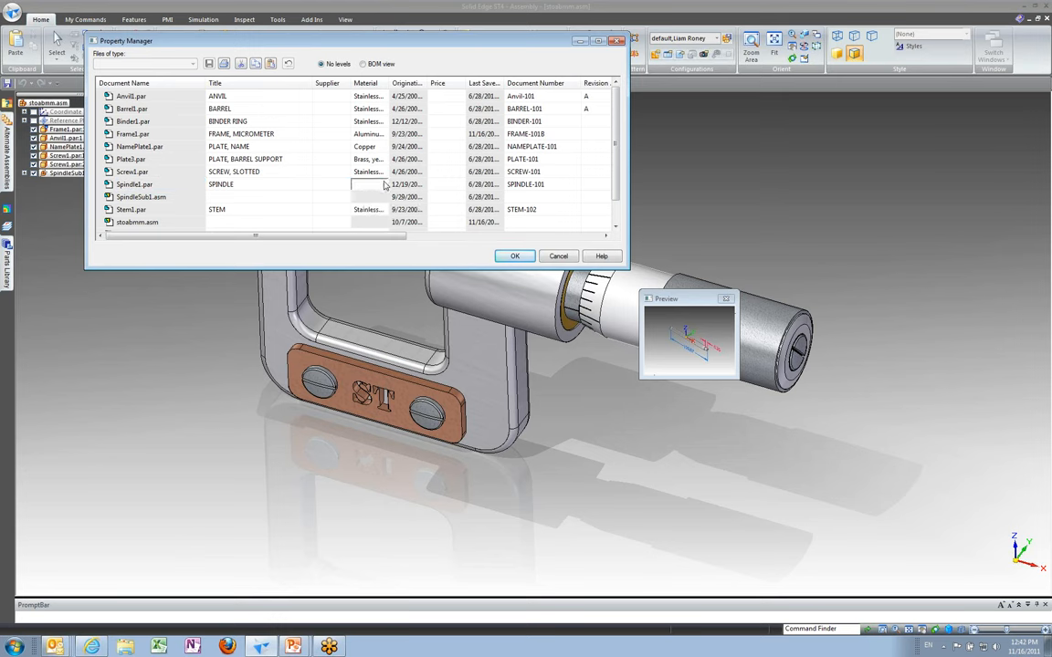
click(383, 184)
scroll(398, 286, down, 5)
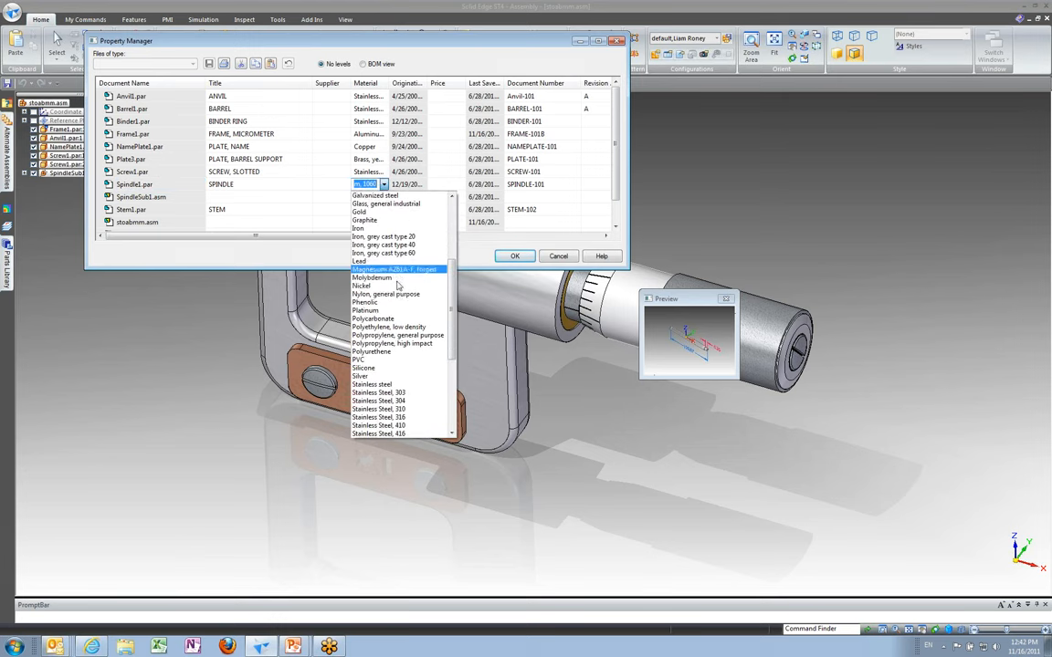
scroll(398, 287, down, 5)
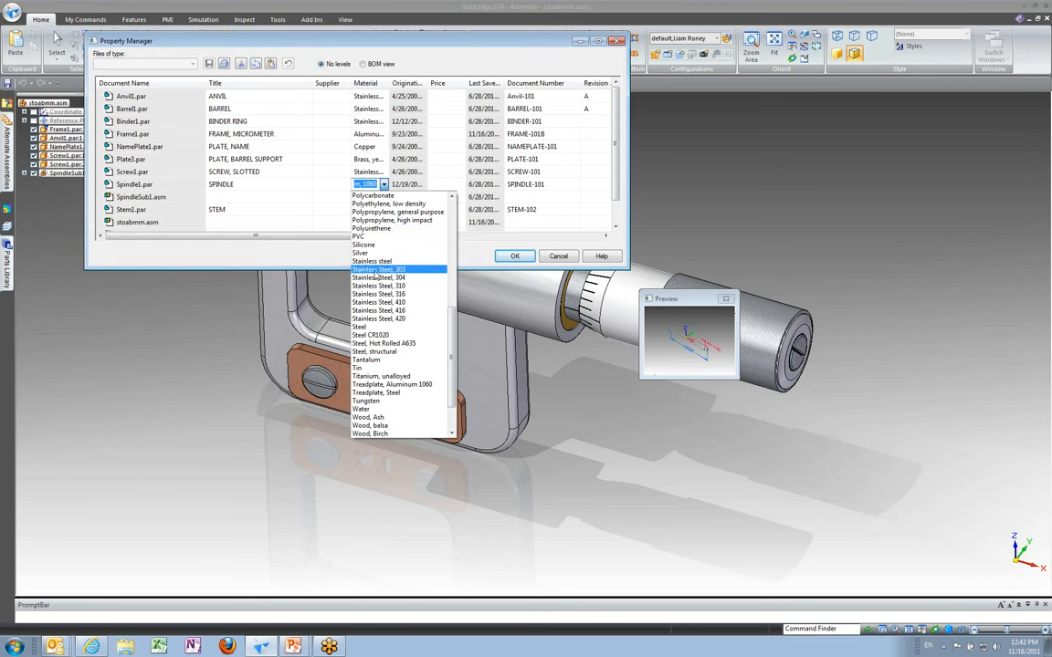
click(377, 270)
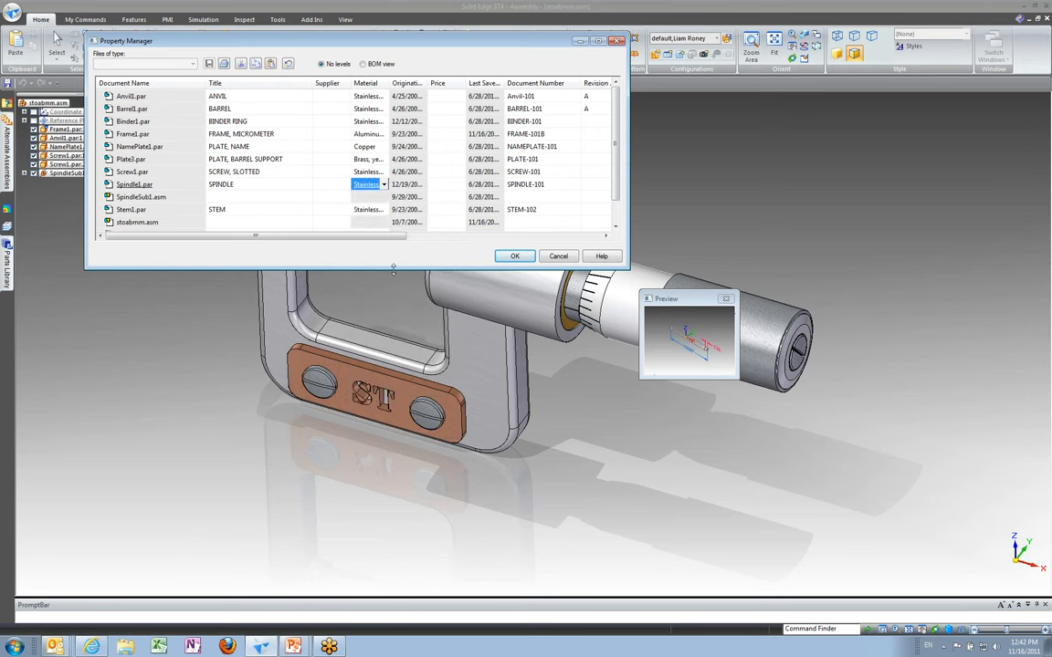
click(514, 256)
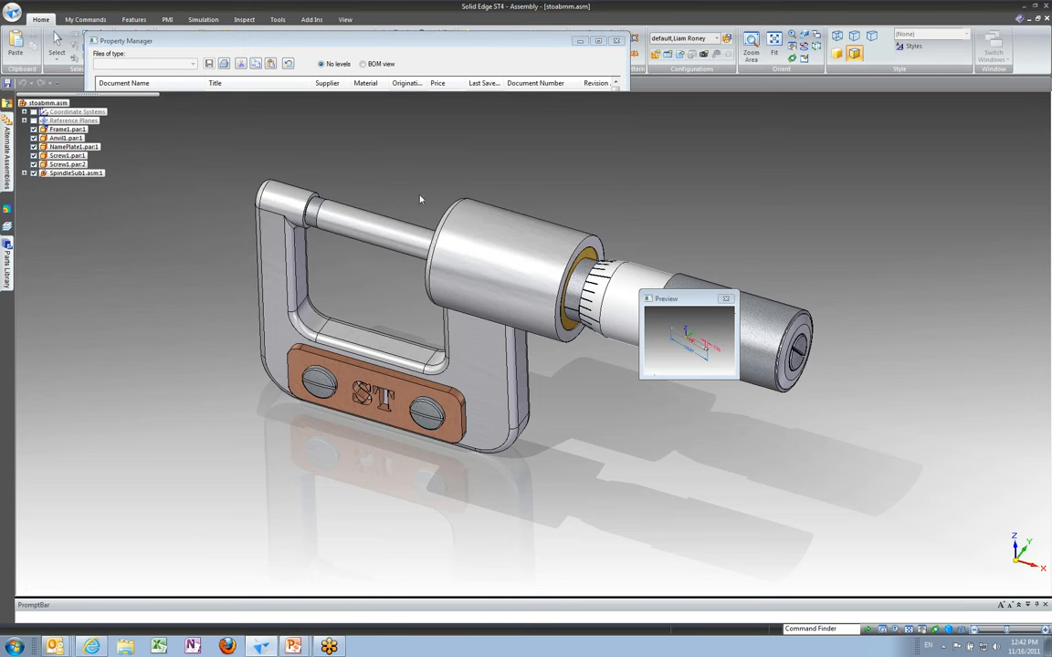
click(725, 300)
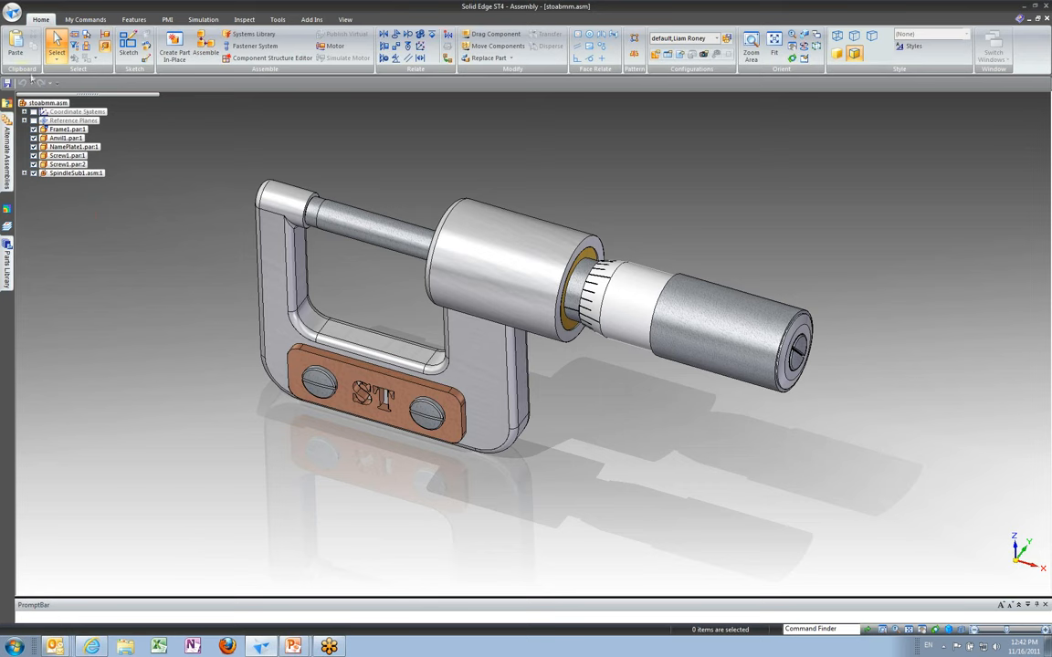
- Create a drawing of the current assembly from the Quicksheet template Test Drive_Asm_QS1.dft, without the Drawing View Creation Wizard
click(13, 12)
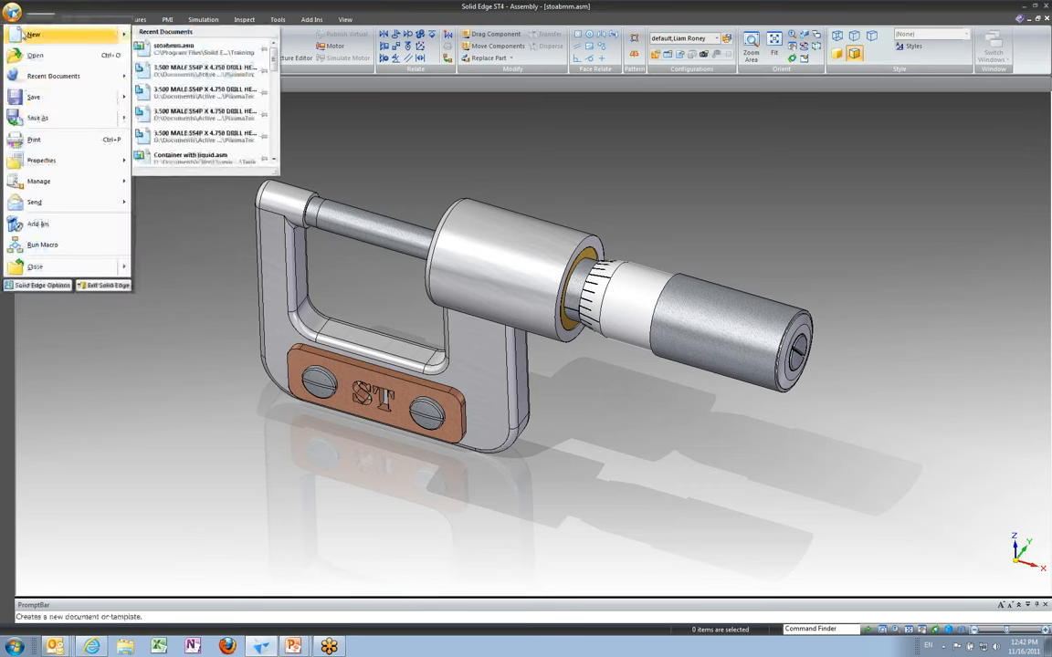
mouse_move(24, 36)
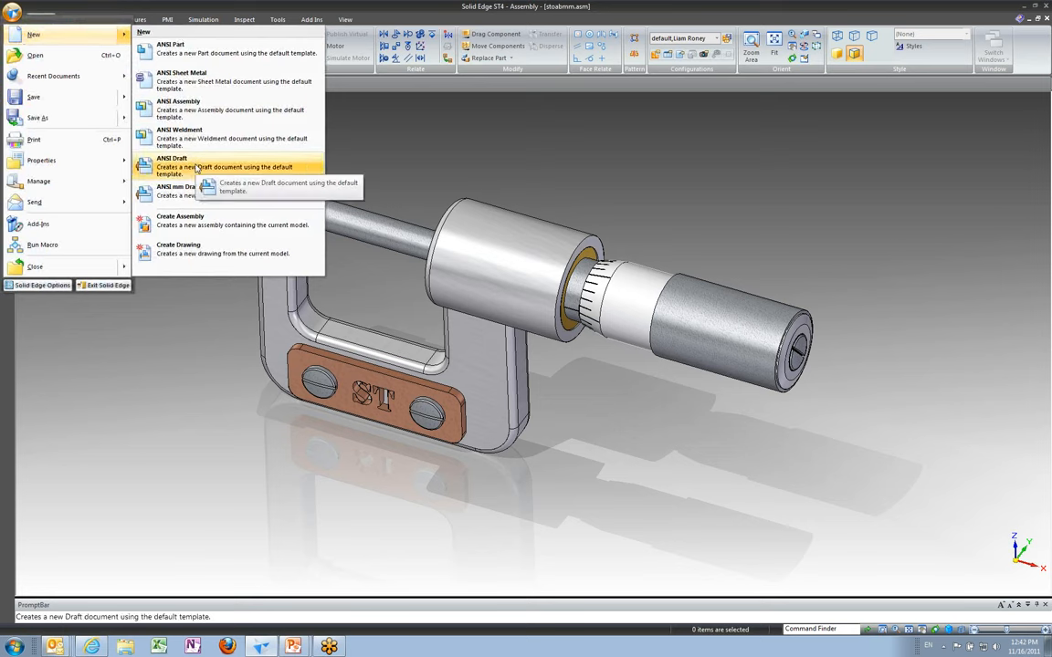
click(178, 249)
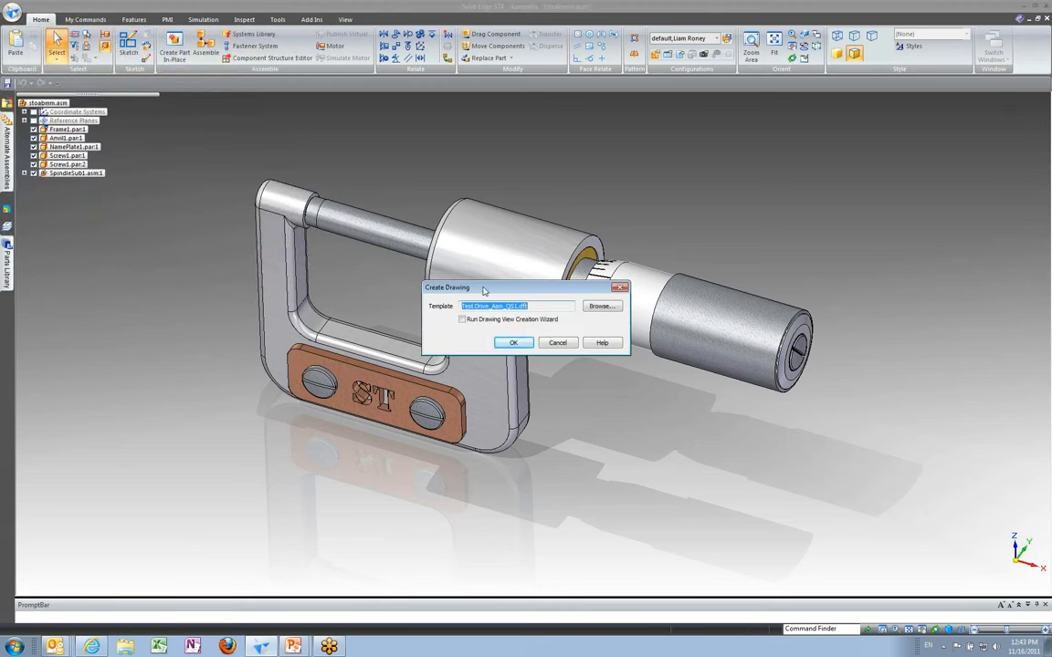
click(599, 307)
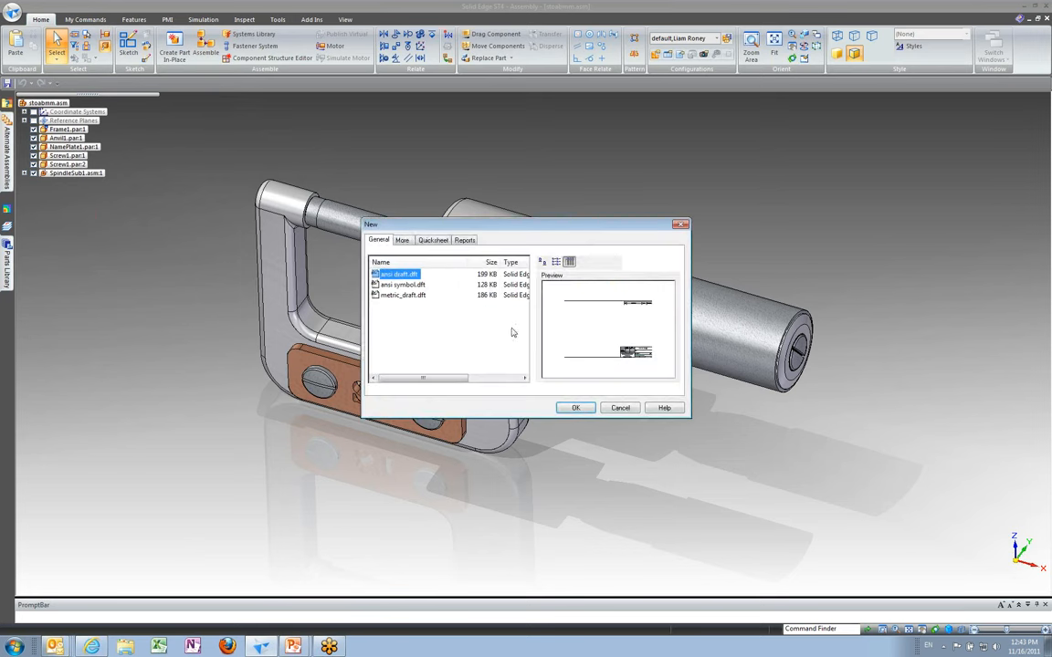
click(434, 242)
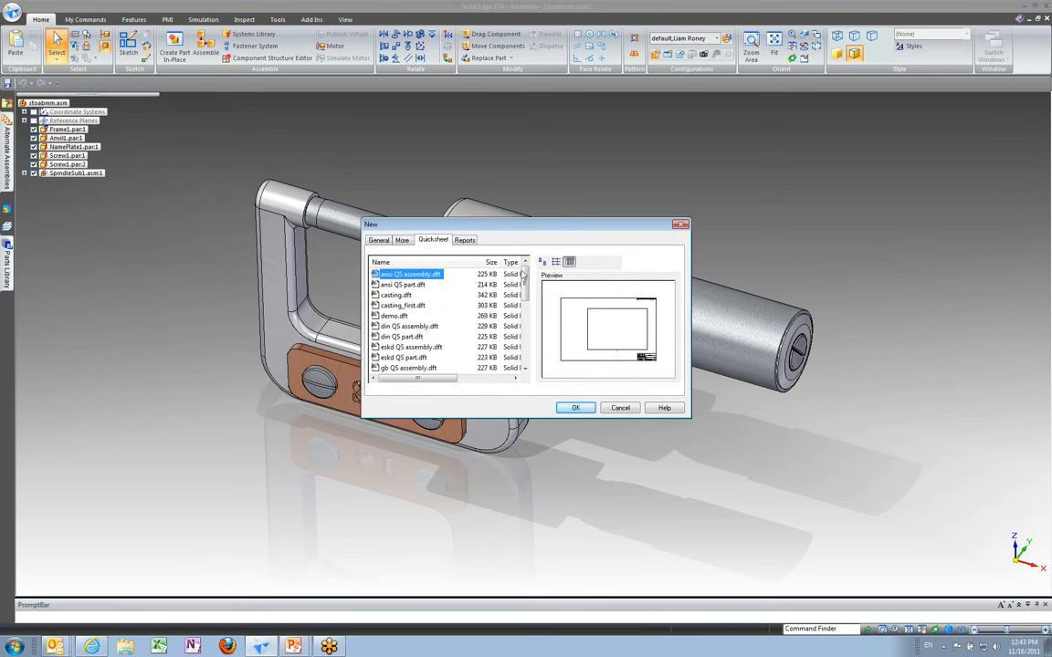
drag(524, 283, 524, 351)
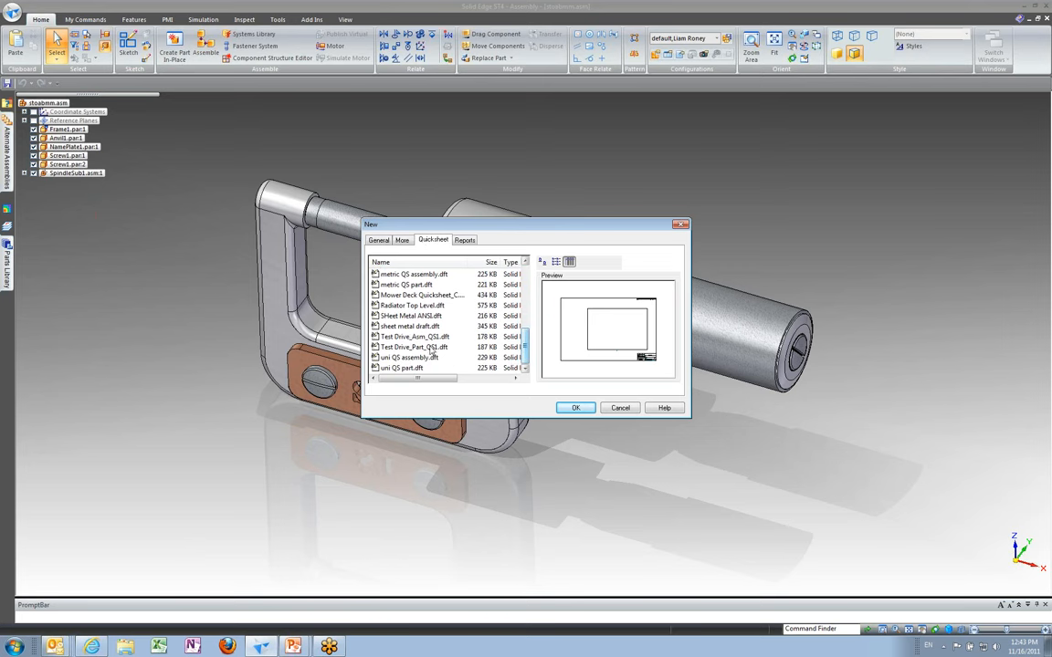
click(409, 338)
click(412, 338)
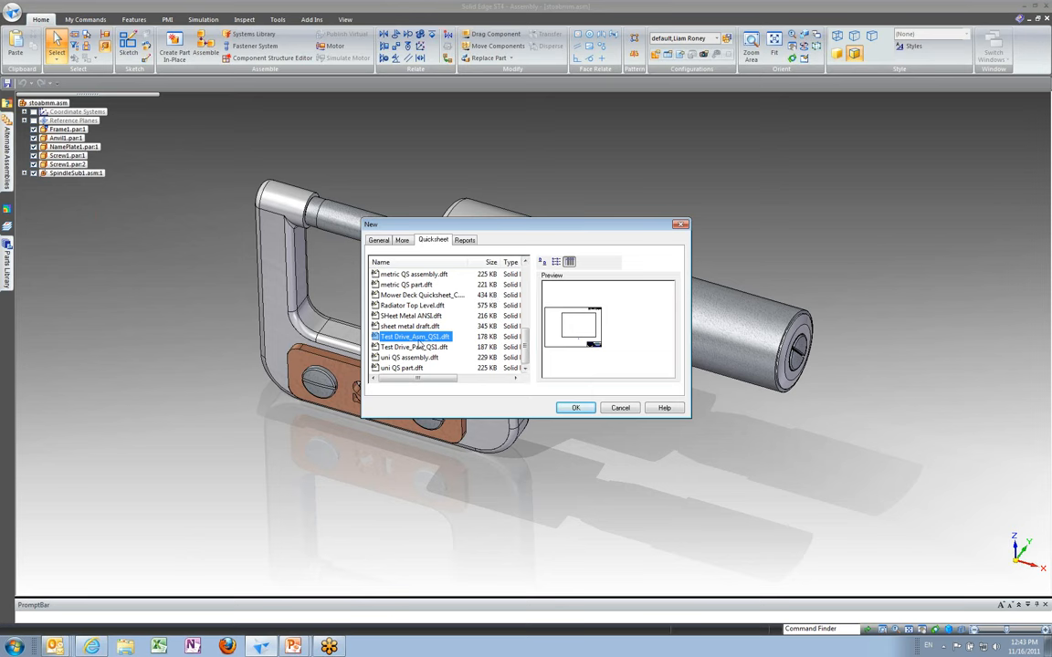
click(577, 408)
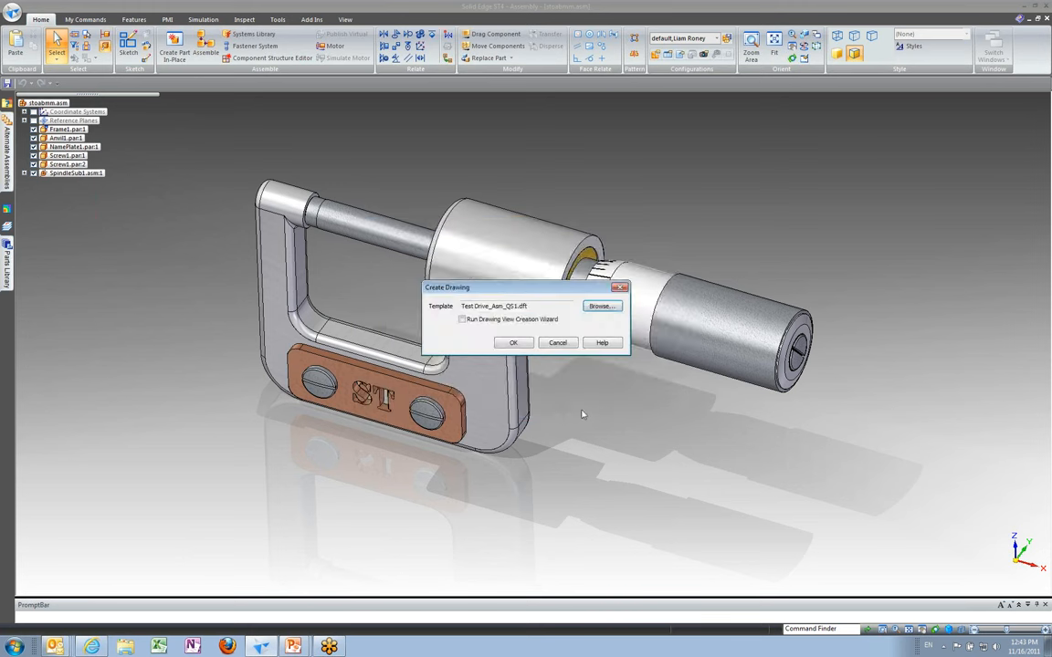
click(512, 344)
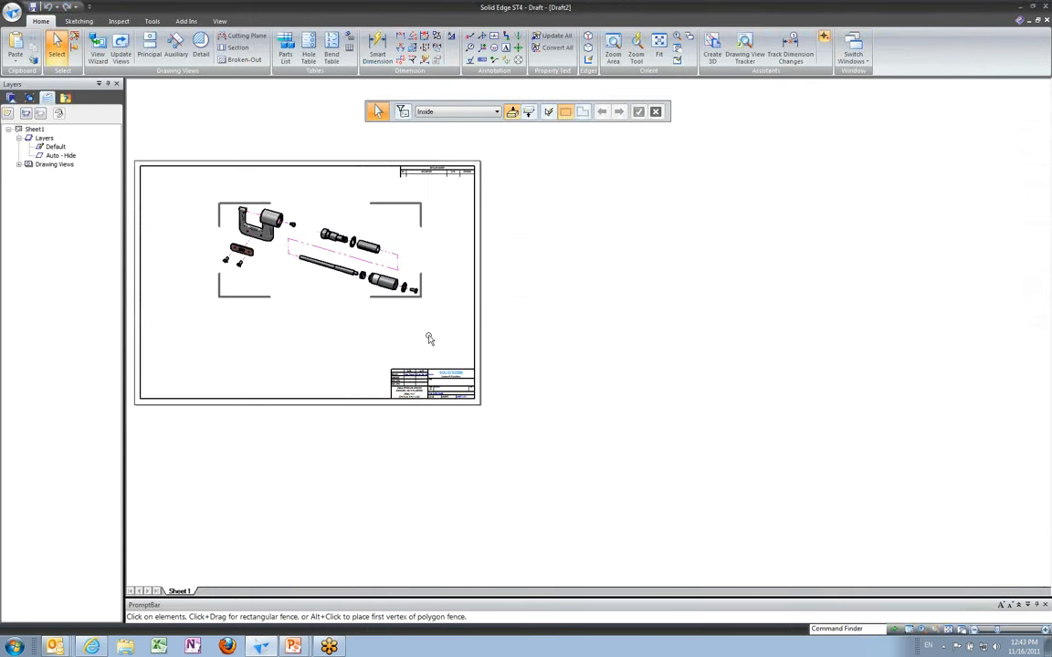
scroll(426, 331, up, 1)
click(945, 631)
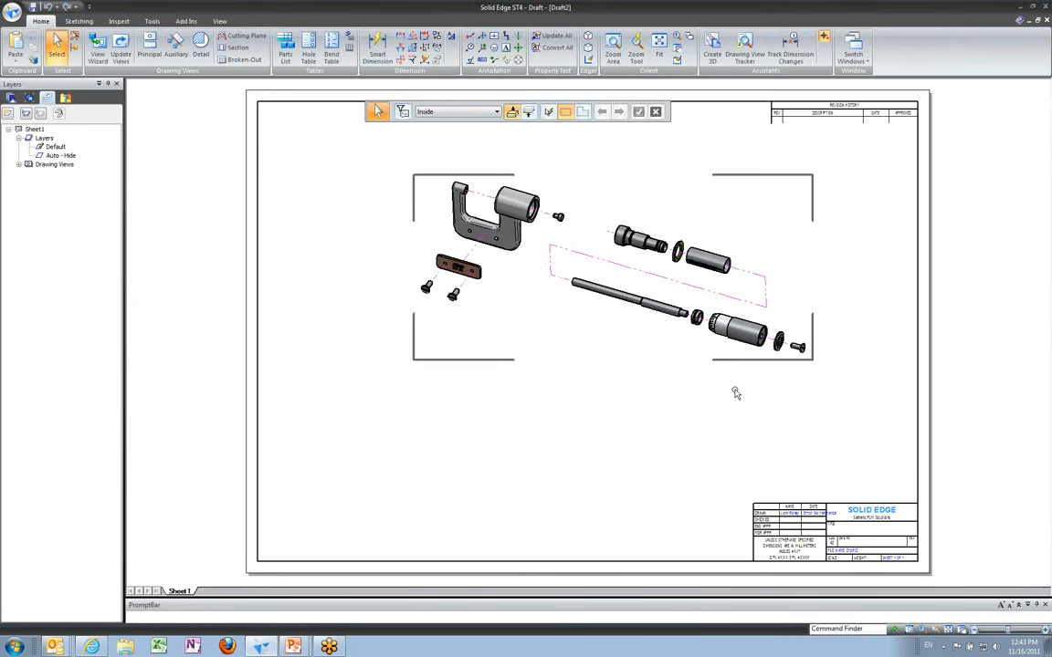
scroll(538, 244, up, 1)
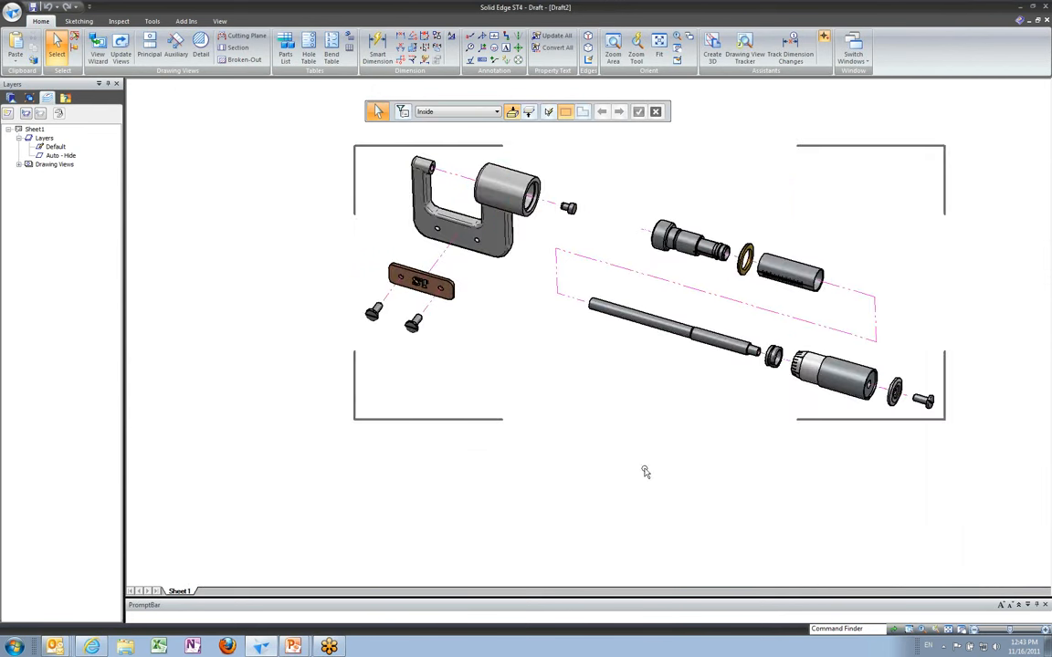
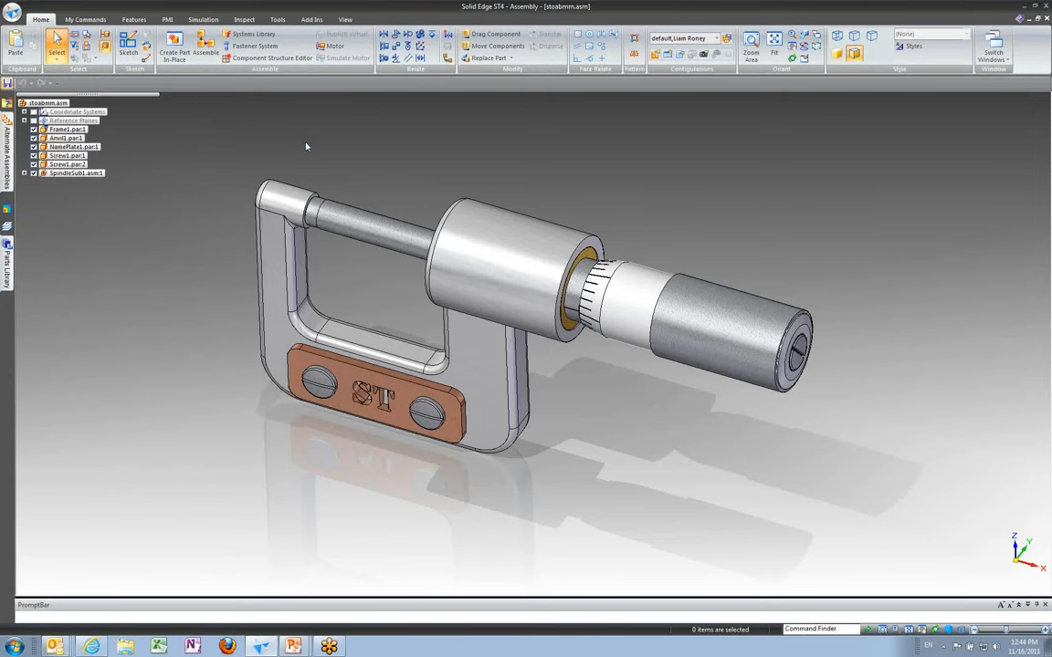
- Switch to the Draft2 drawing, dismiss the out-of-date notice and update the drawing views
click(993, 46)
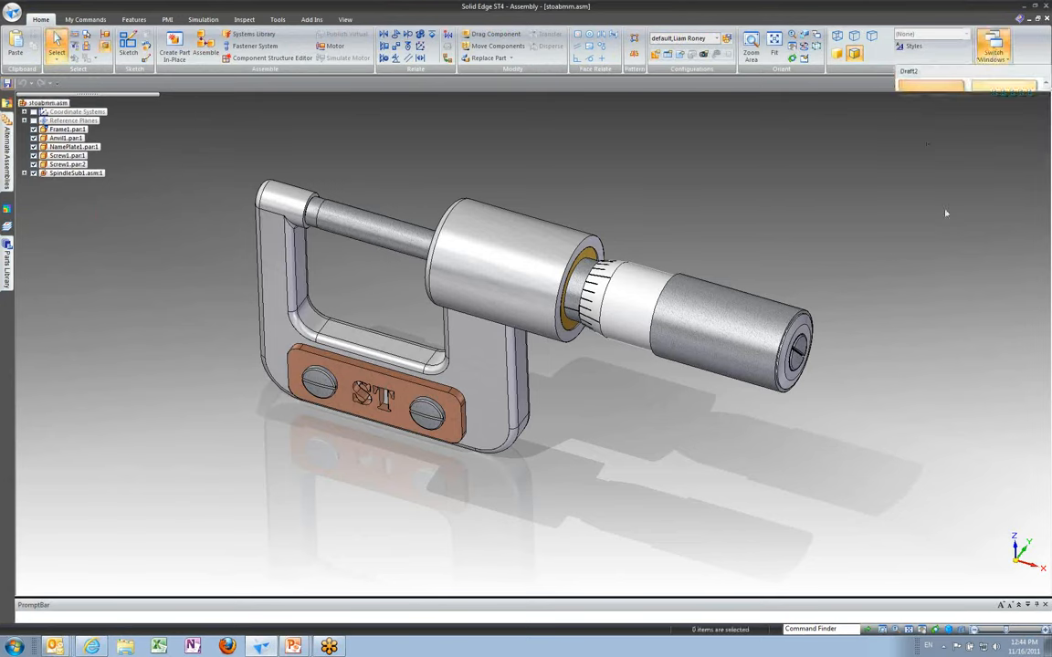
click(930, 86)
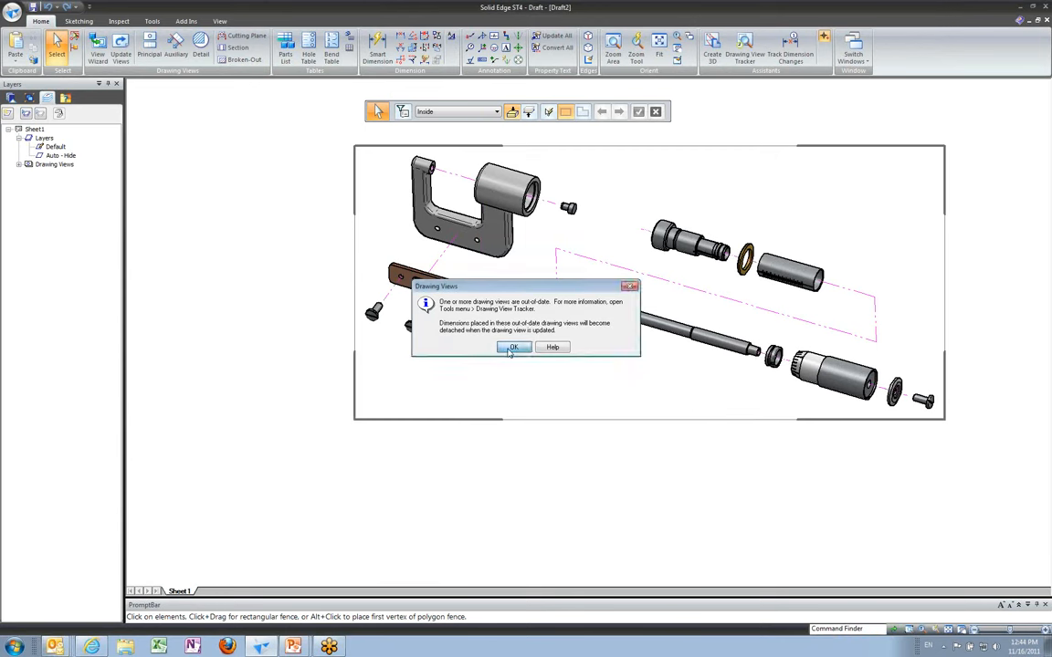
click(512, 348)
click(120, 51)
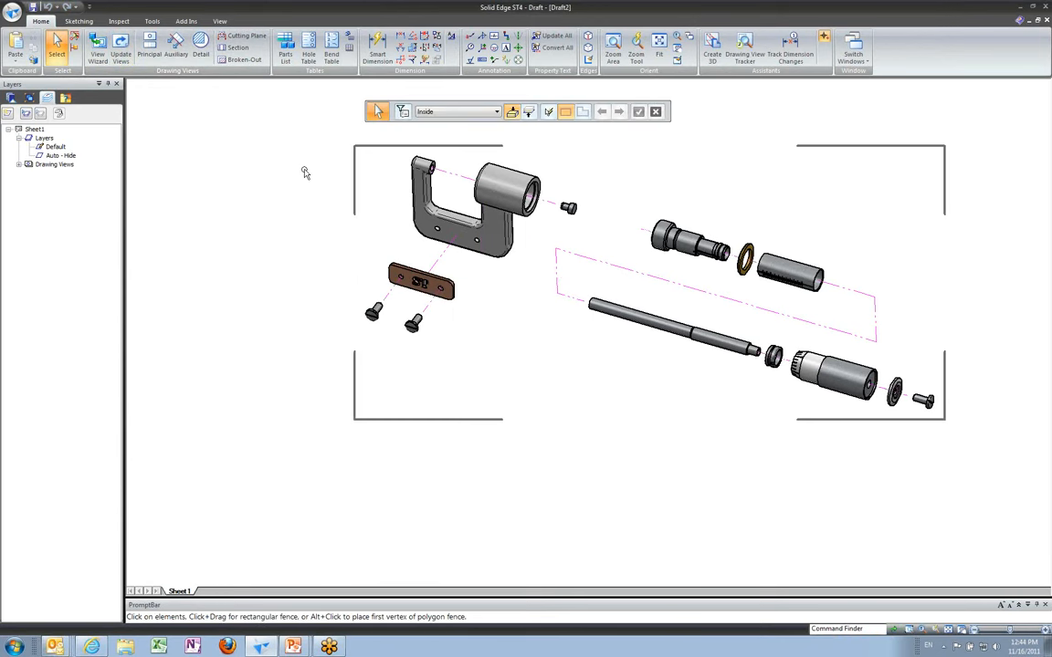
scroll(321, 235, down, 2)
scroll(322, 232, down, 1)
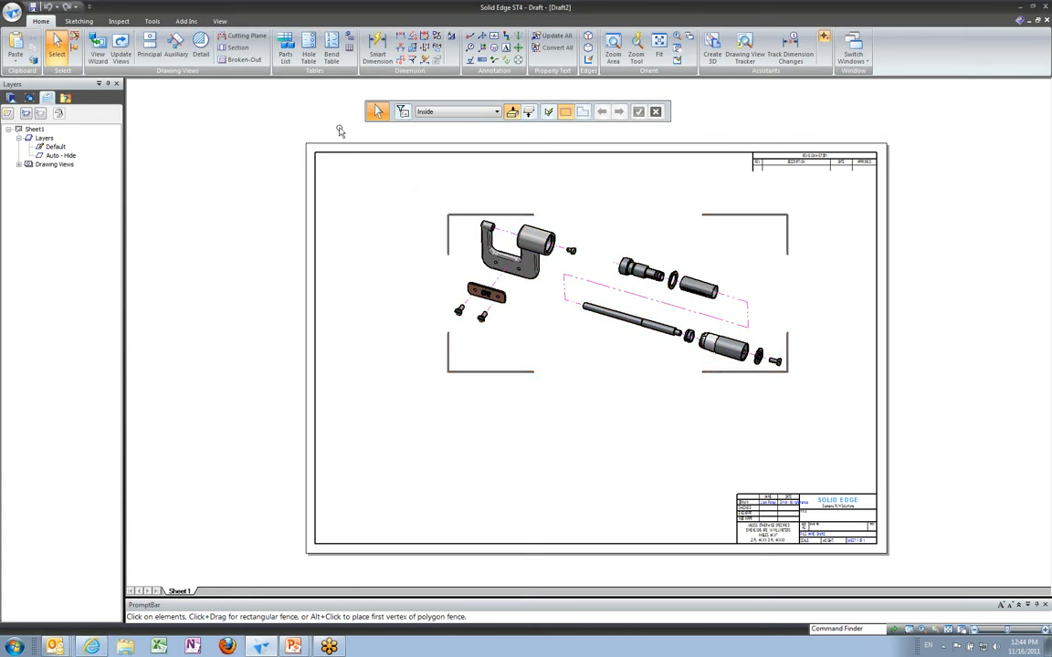
click(286, 57)
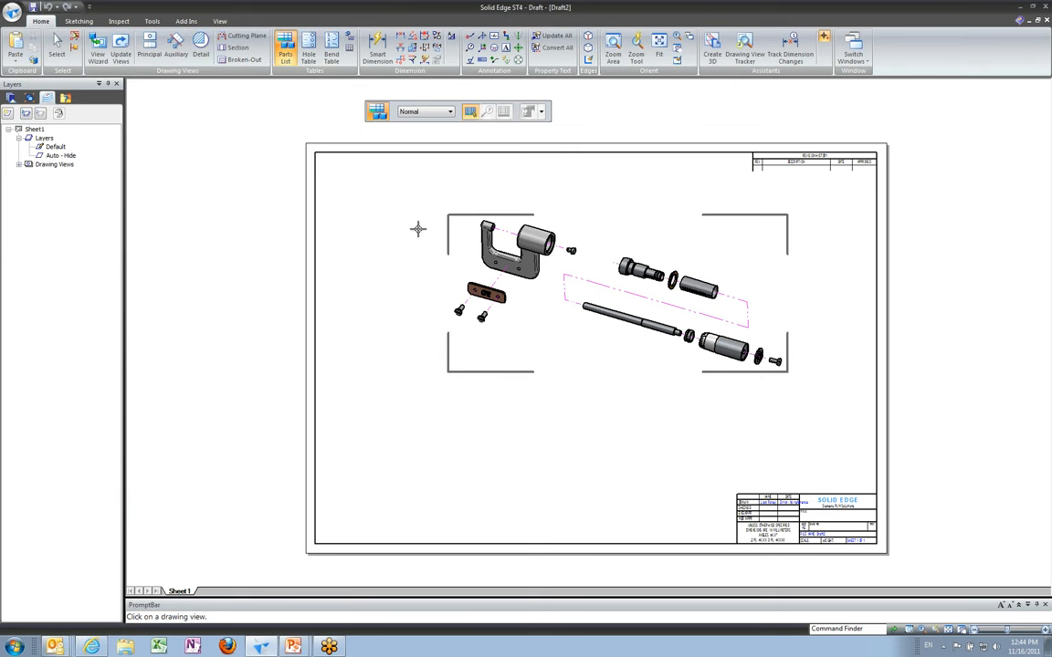
click(517, 242)
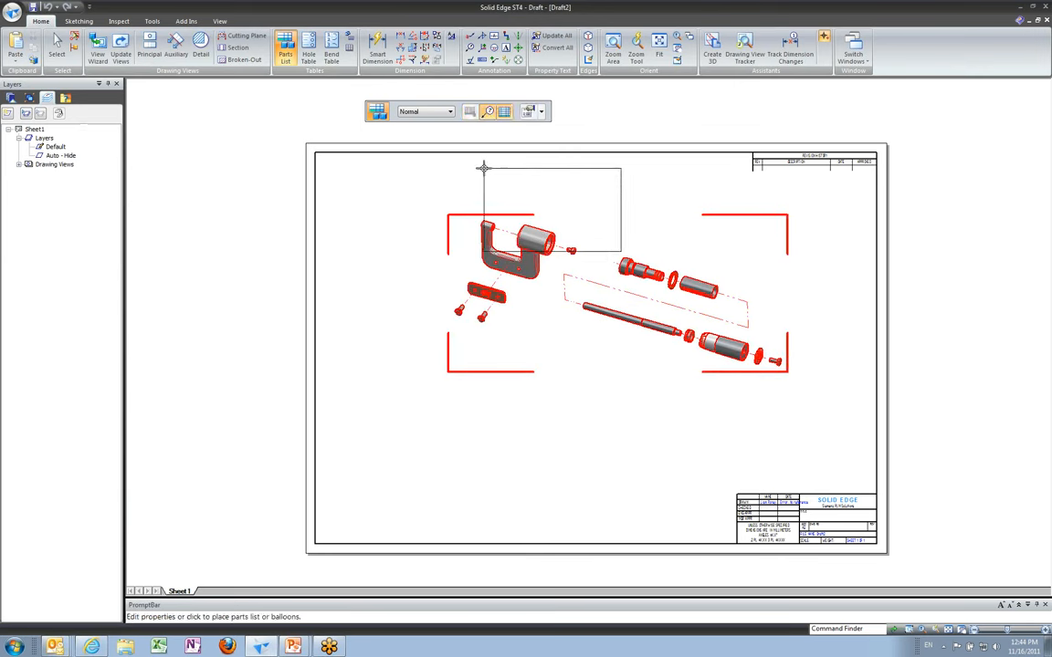
key(Escape)
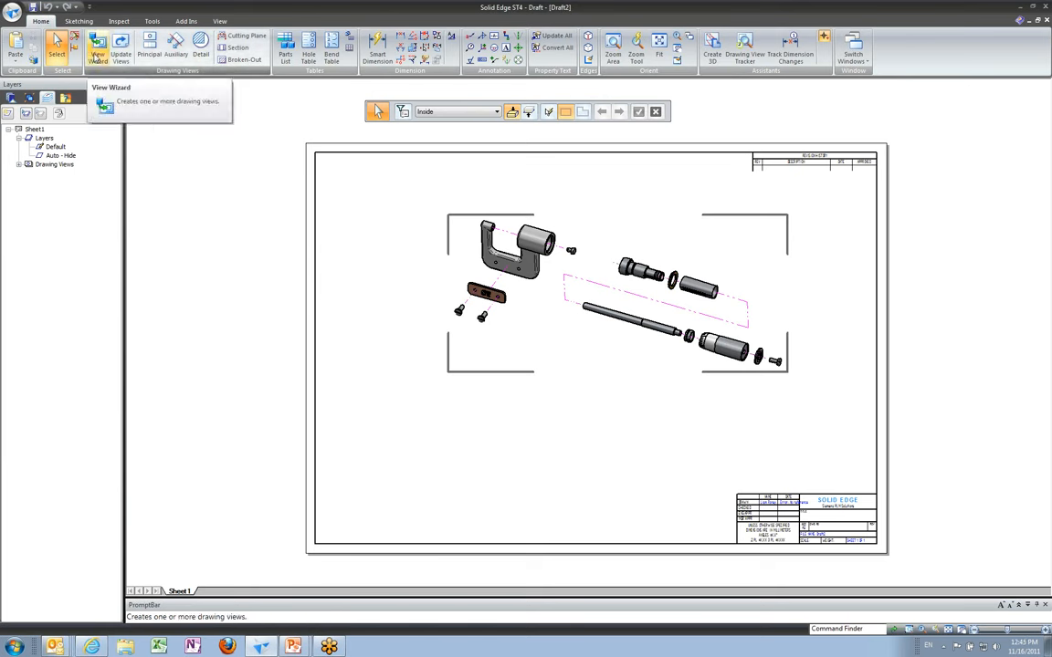
click(97, 55)
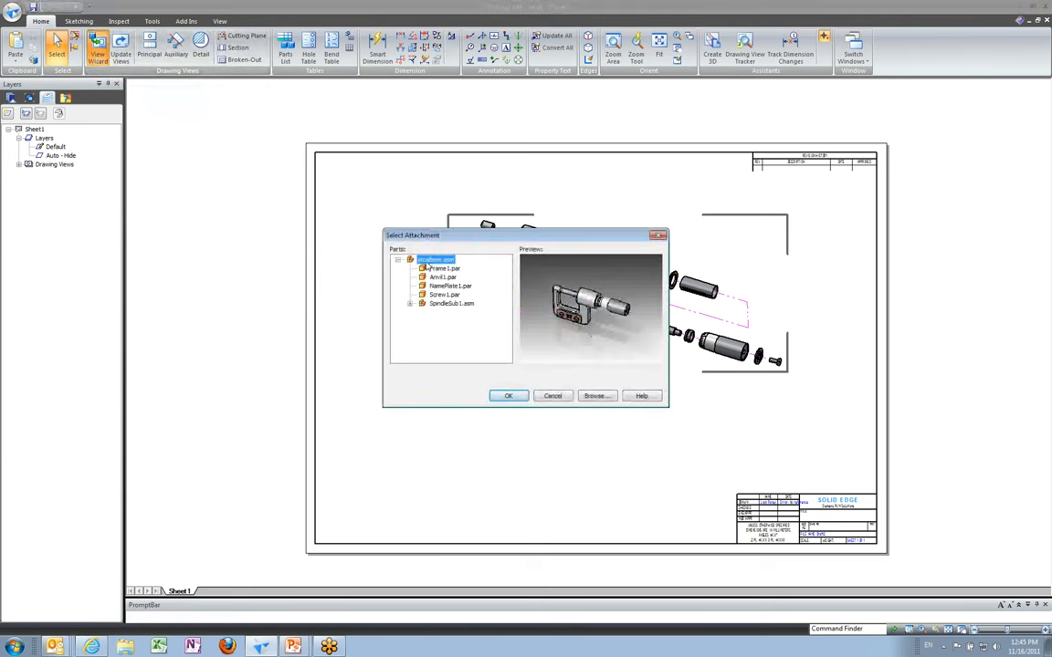
click(502, 394)
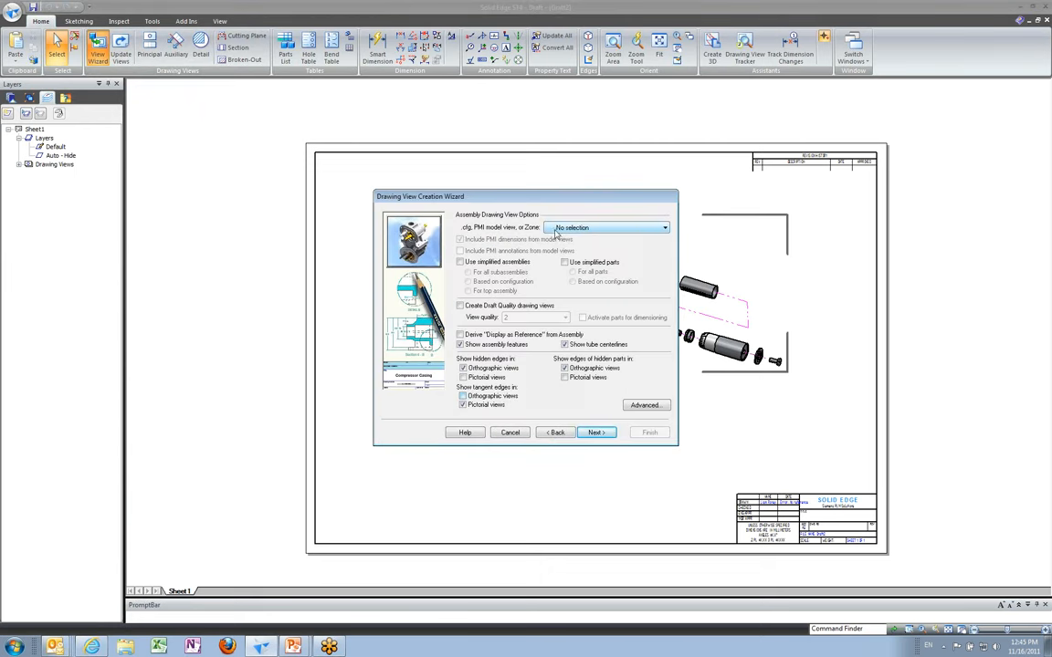
click(630, 227)
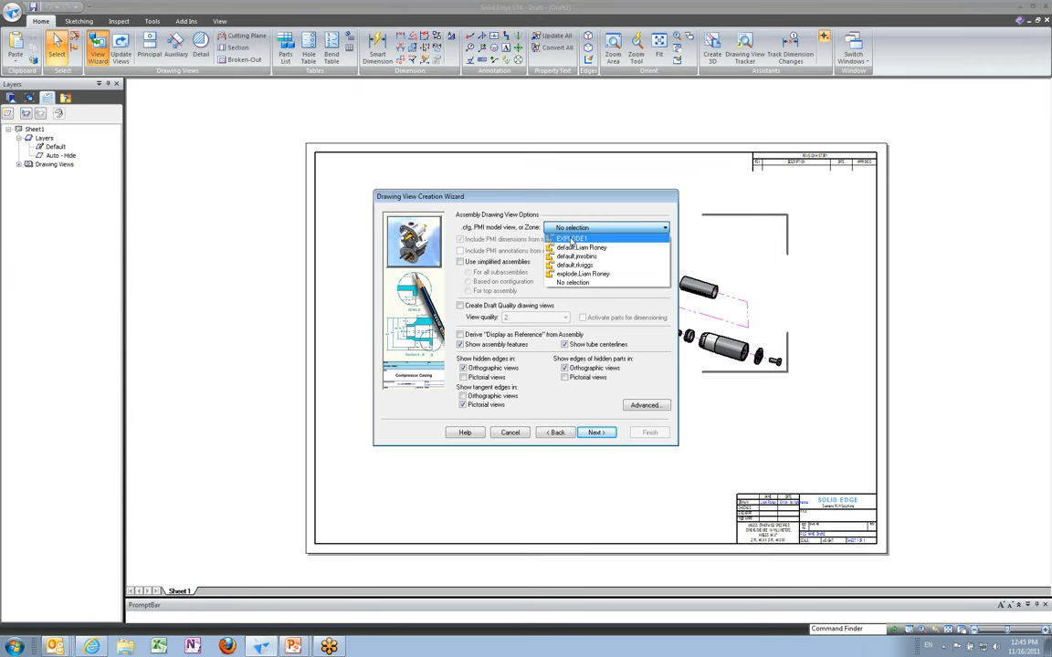
click(571, 239)
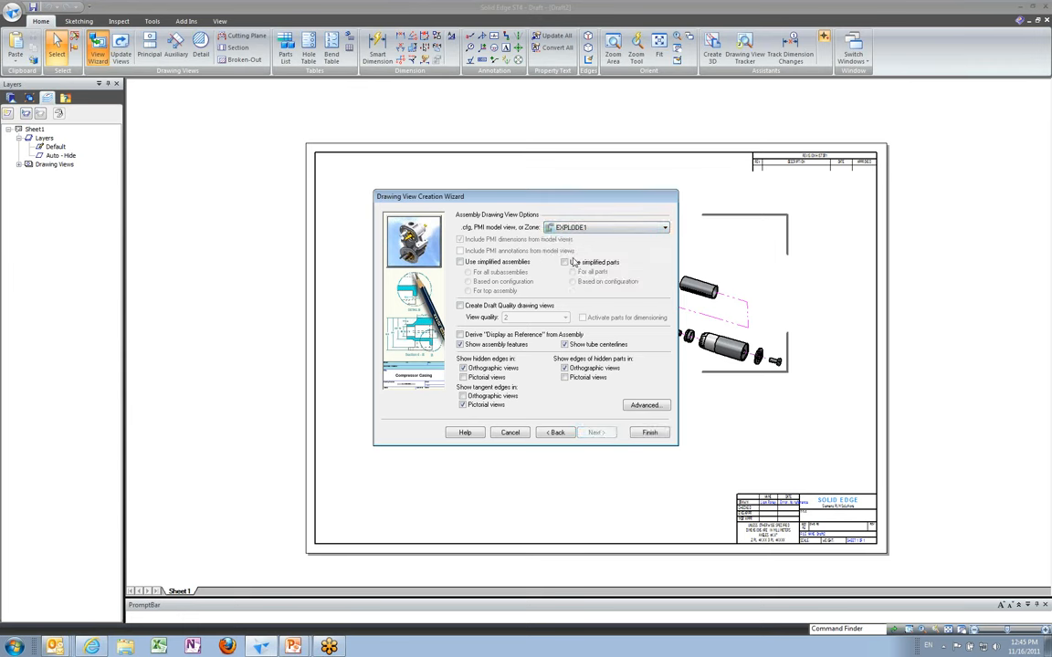
click(510, 431)
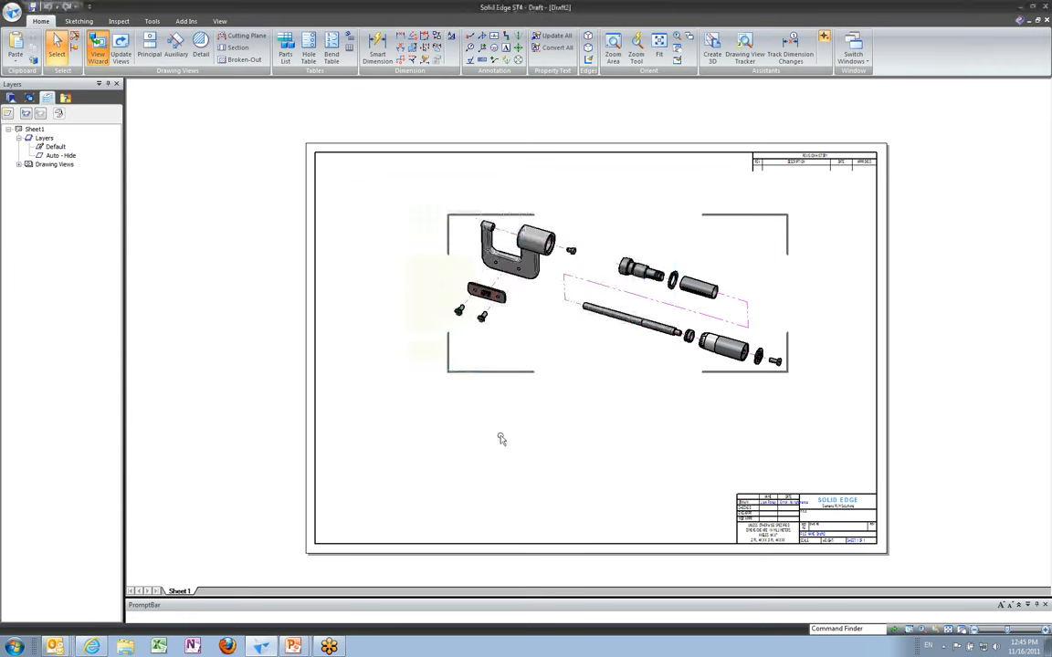
- Start a parts list for the exploded view, check its columns and set the list control to Atomic list (all parts)
click(284, 50)
click(517, 231)
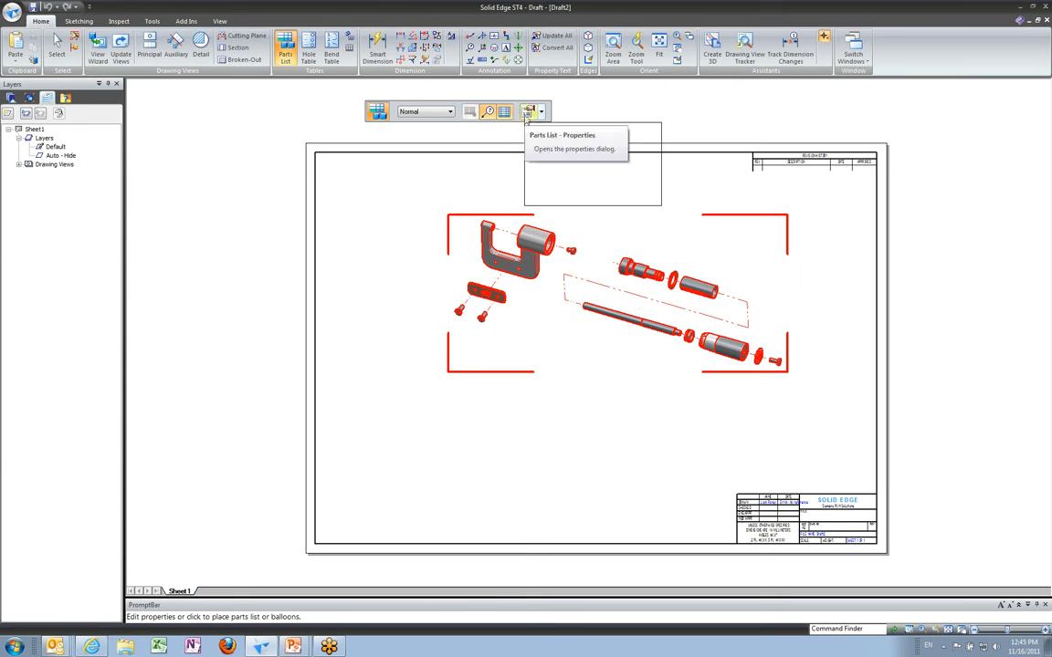
click(527, 112)
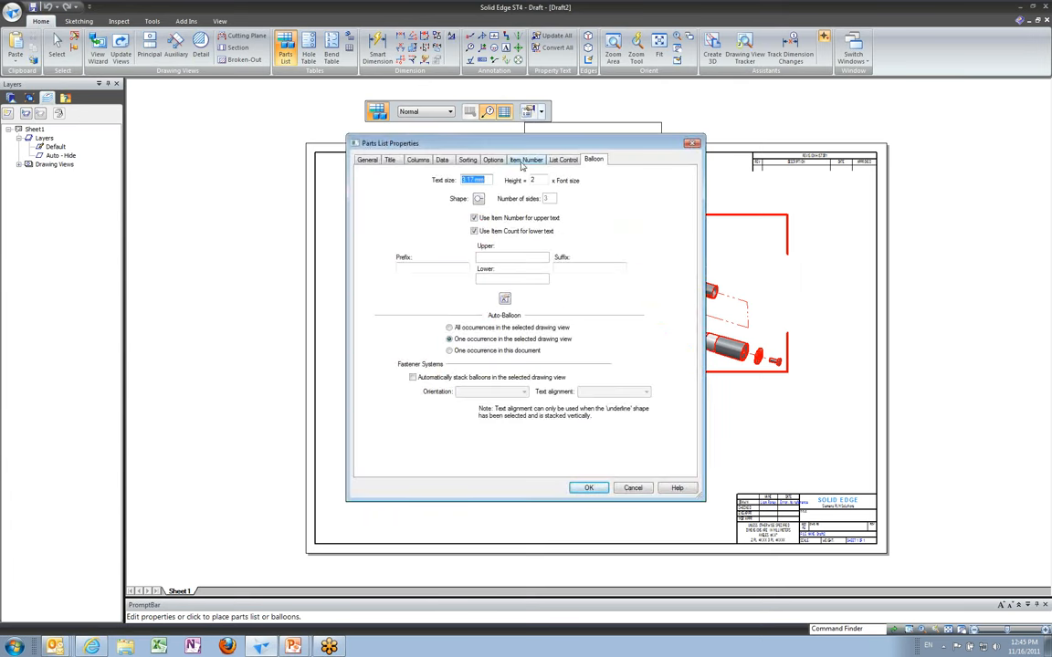
click(368, 160)
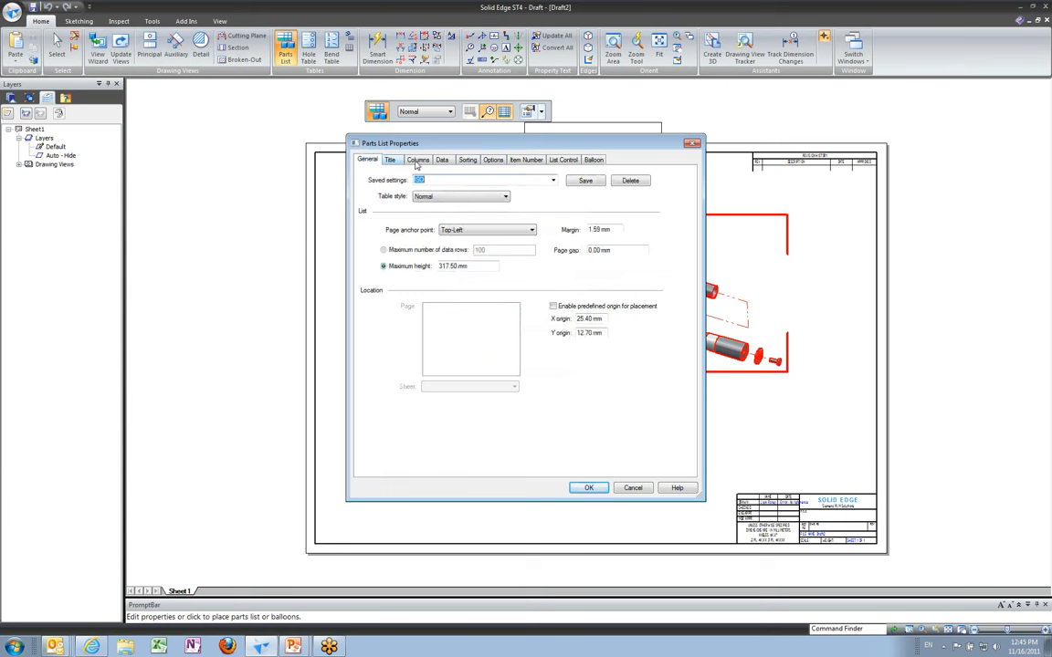
click(417, 160)
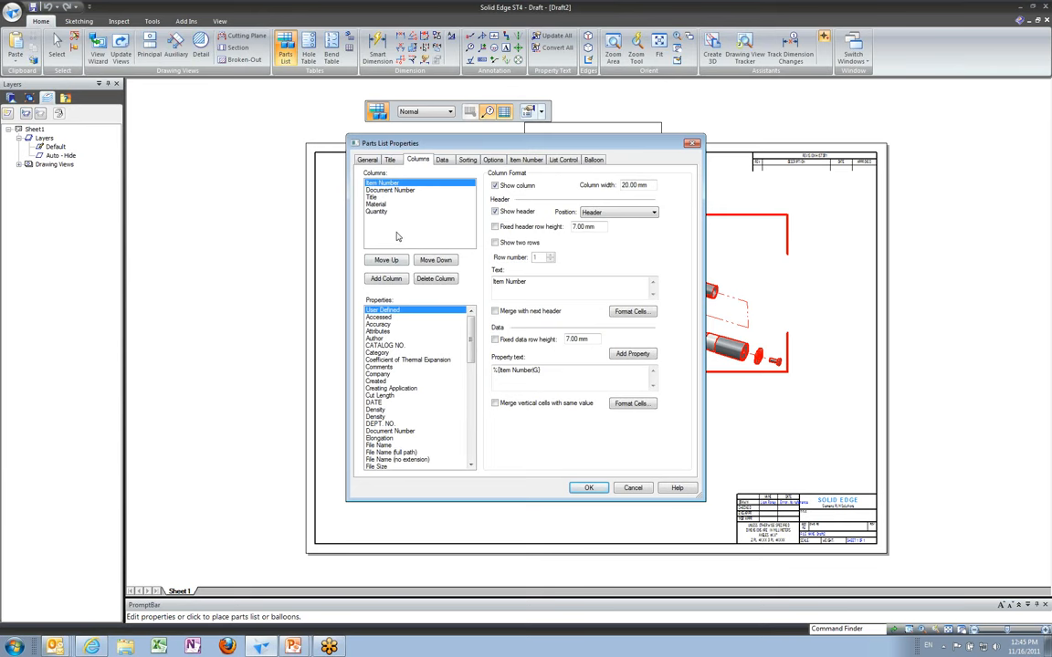
click(557, 162)
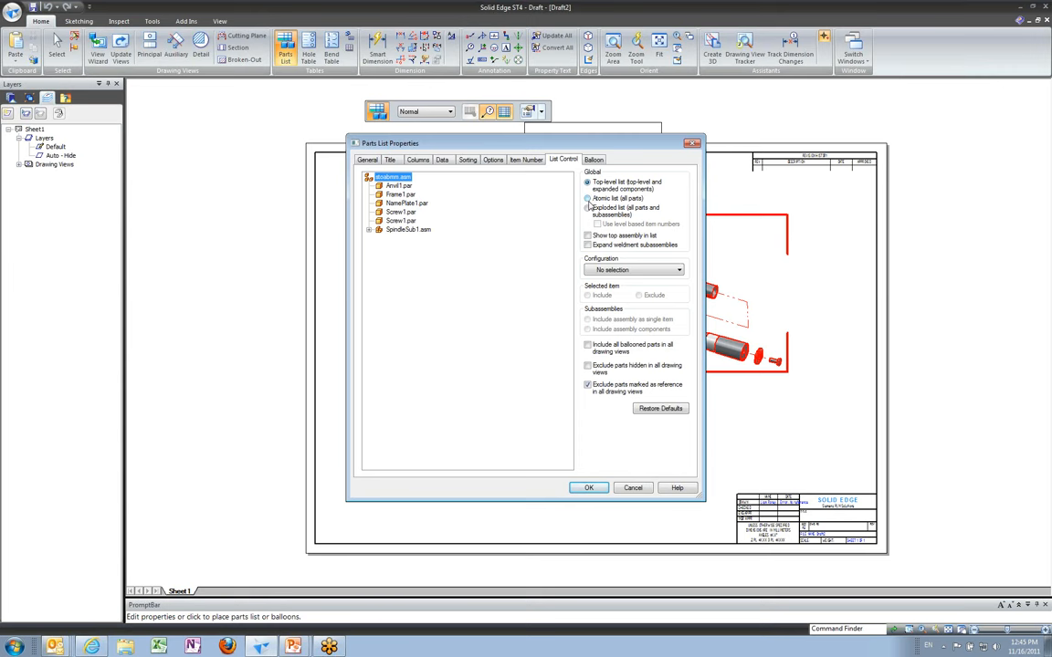
click(587, 199)
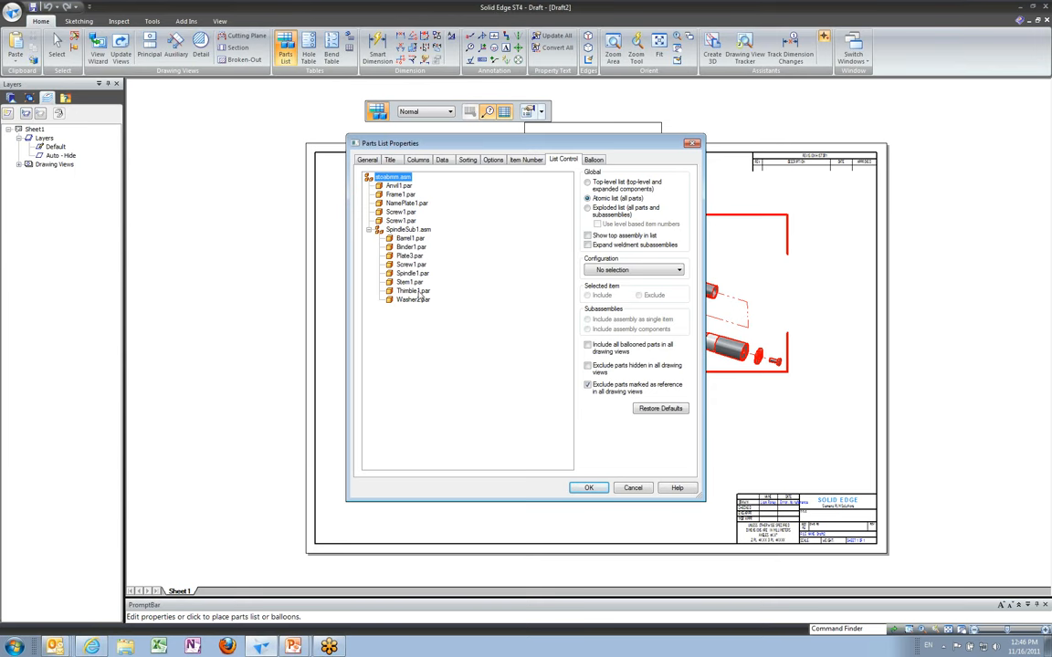
- Turn off the item count for the balloons' lower text and place the ballooned parts list in the lower-left corner of the sheet
click(591, 161)
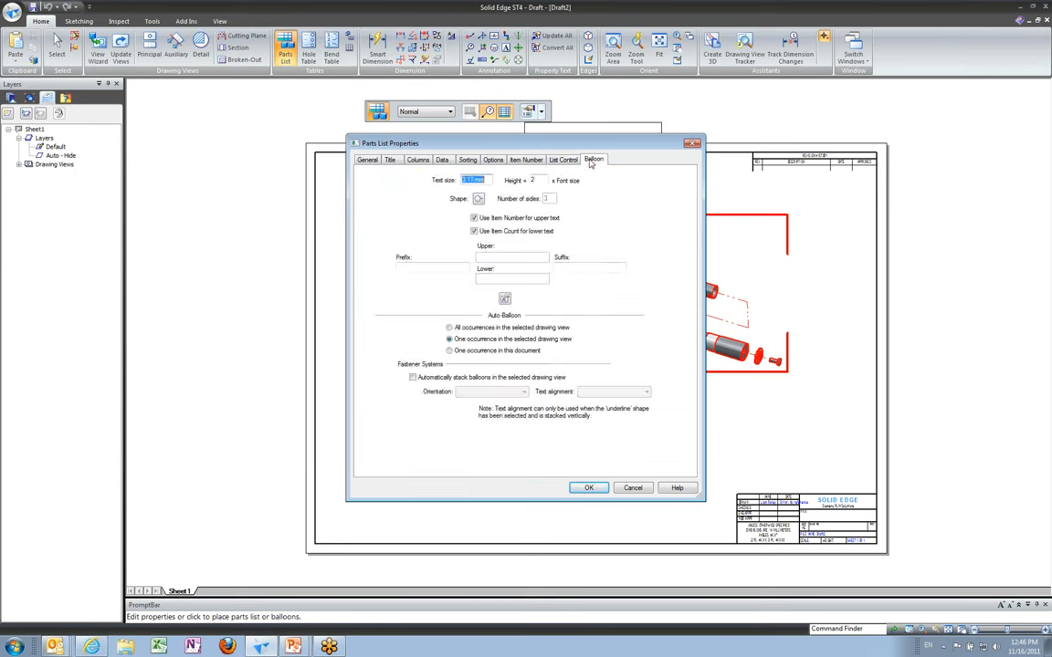
click(473, 231)
click(587, 488)
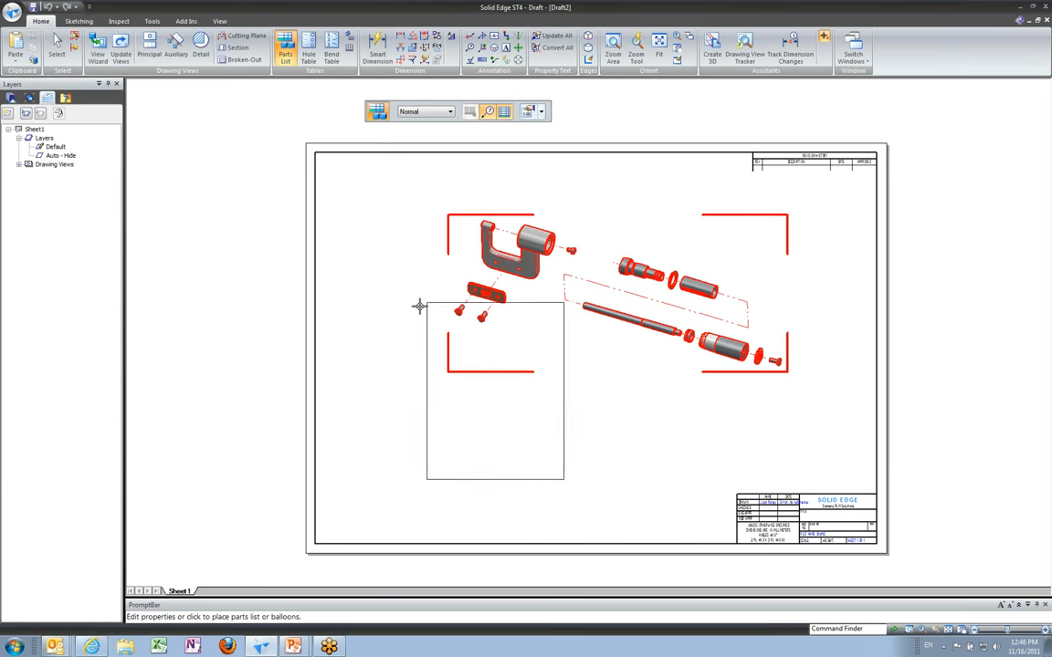
click(314, 366)
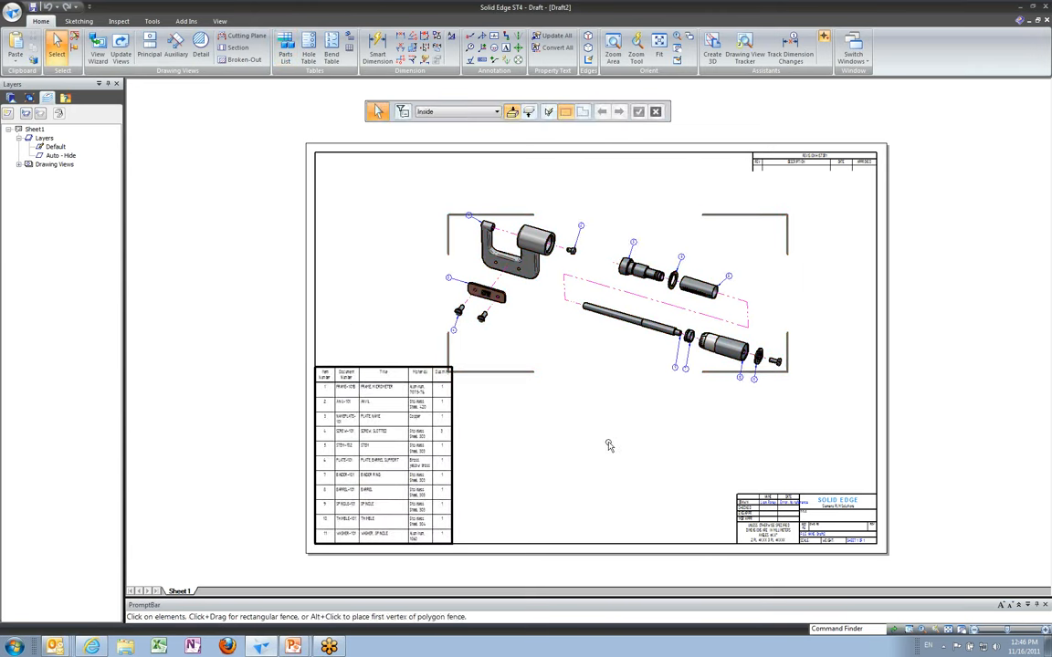
- Examine the placed parts list and the balloons around the exploded view up close
right_click(374, 336)
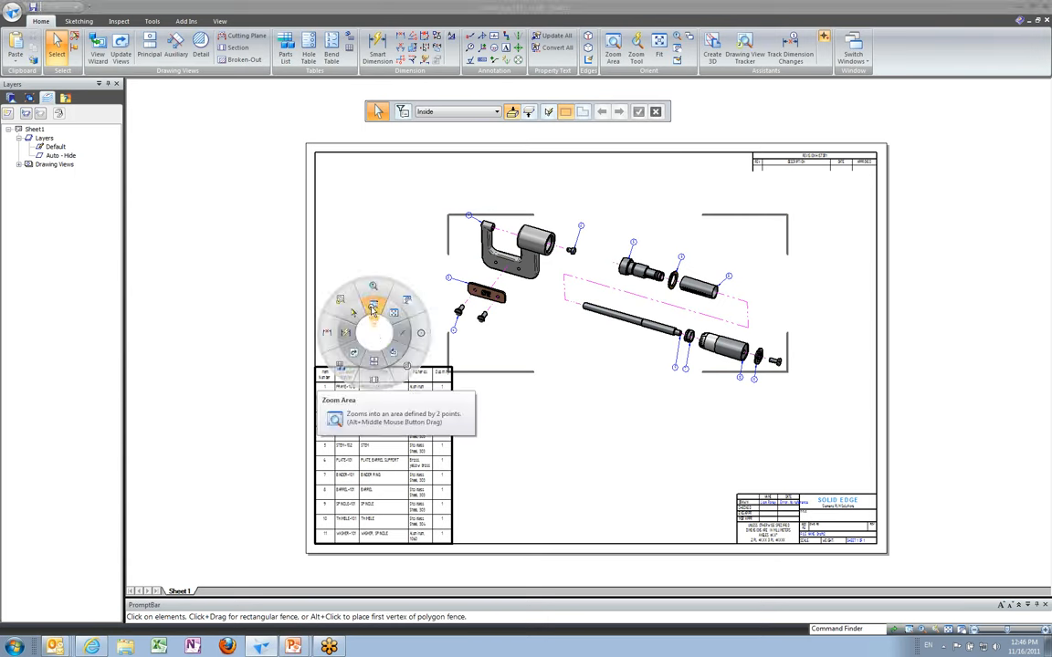
click(373, 311)
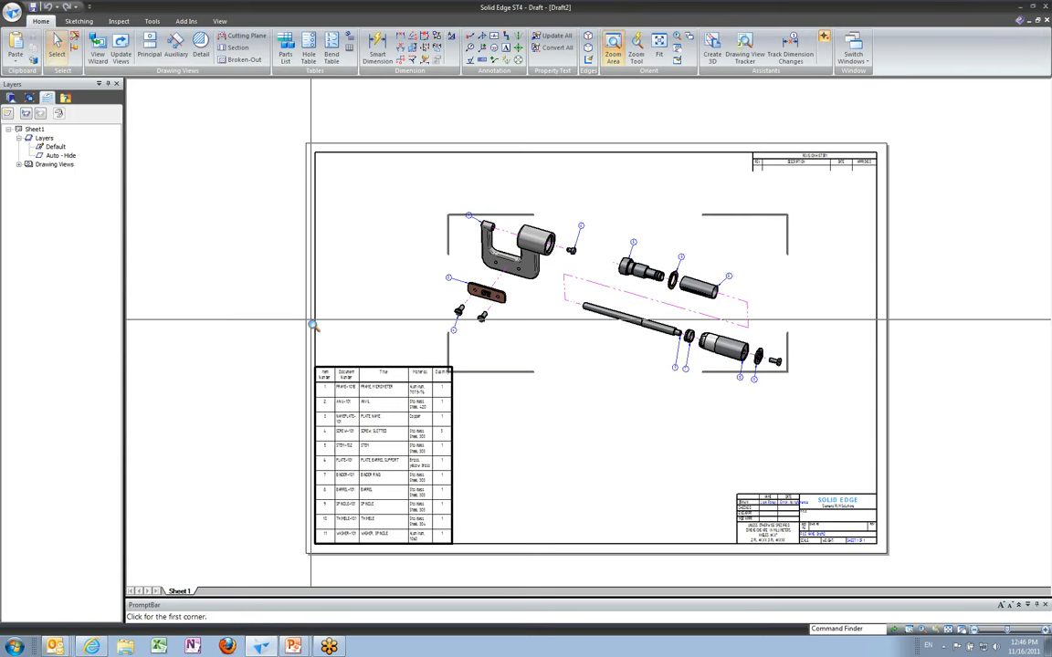
drag(284, 322, 491, 571)
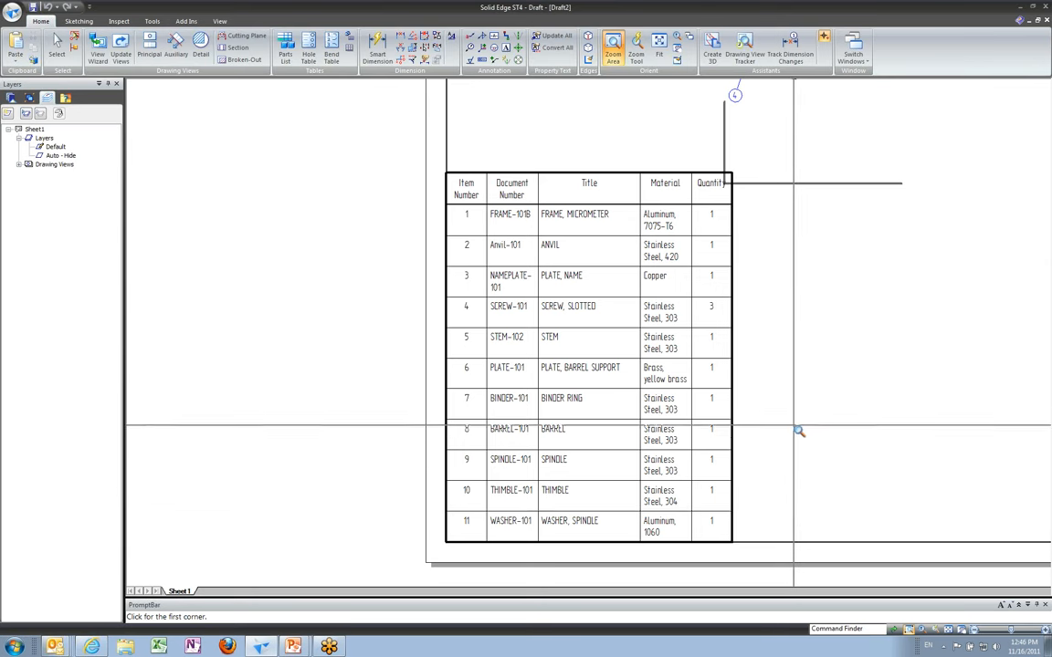
right_drag(845, 277, 866, 239)
mouse_move(850, 157)
mouse_down()
mouse_move(857, 283)
mouse_move(695, 451)
mouse_move(542, 476)
mouse_up()
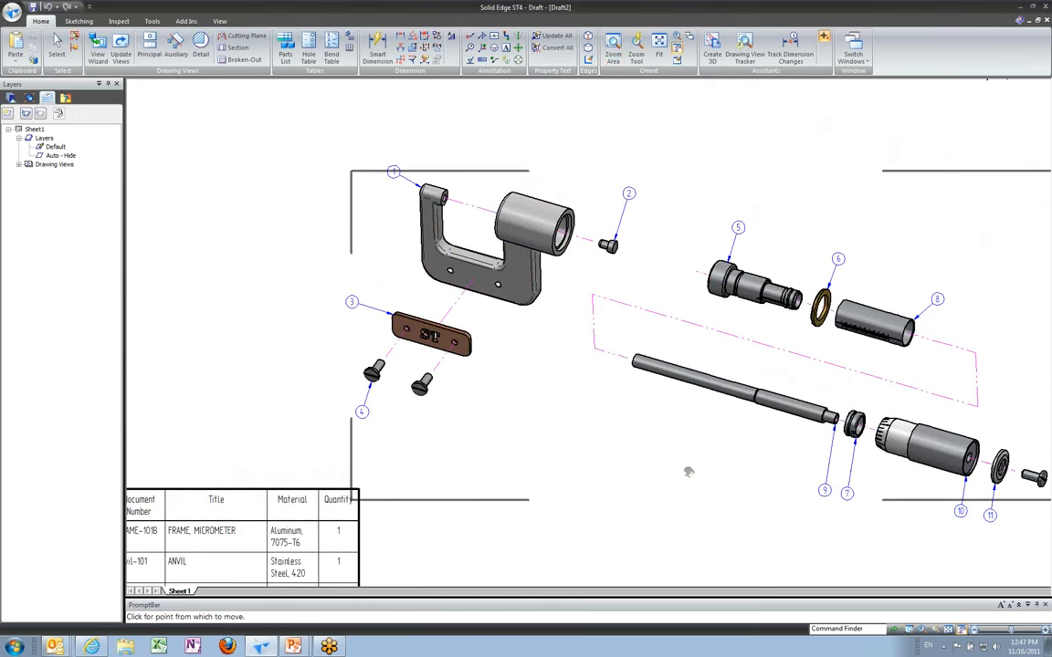
drag(673, 471, 570, 472)
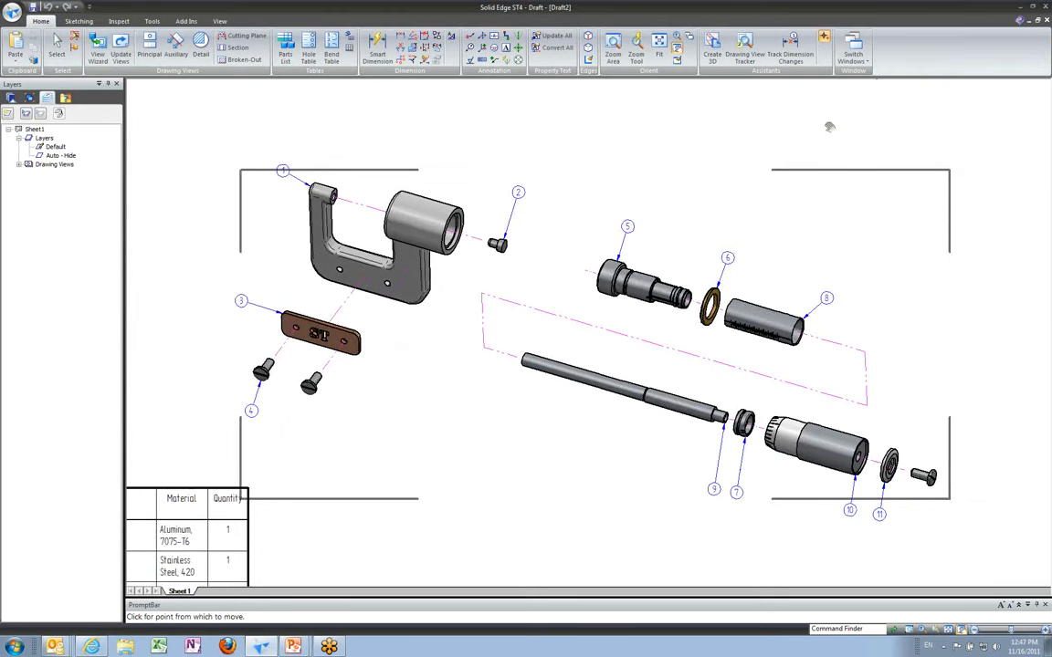
scroll(680, 215, down, 3)
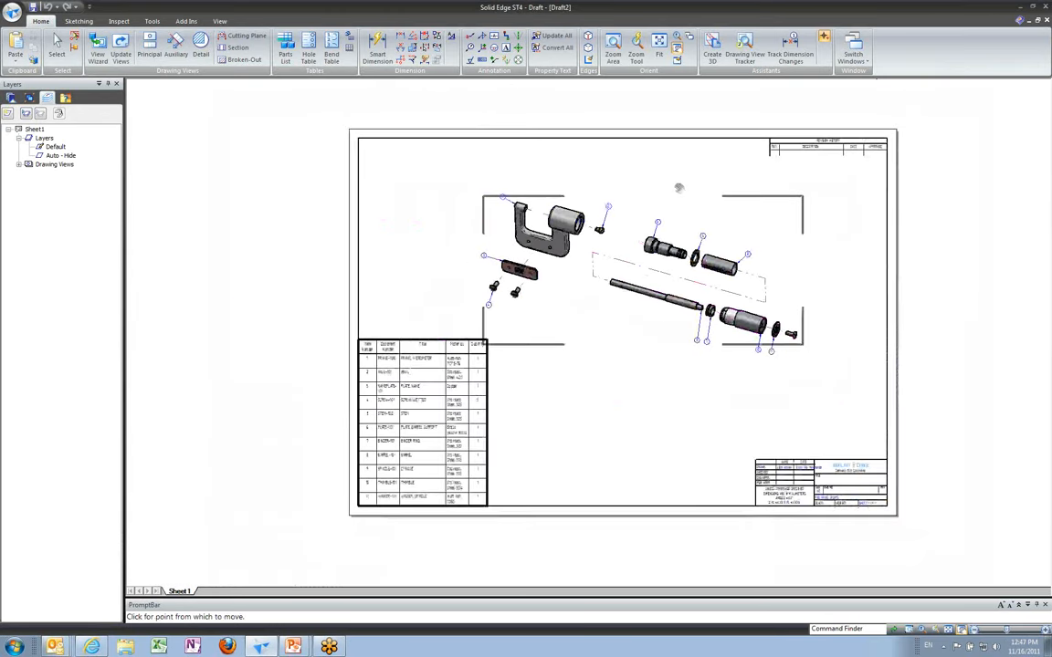
- Switch to the stoabmm.asm assembly window and set the selection mode to Part Priority
click(853, 48)
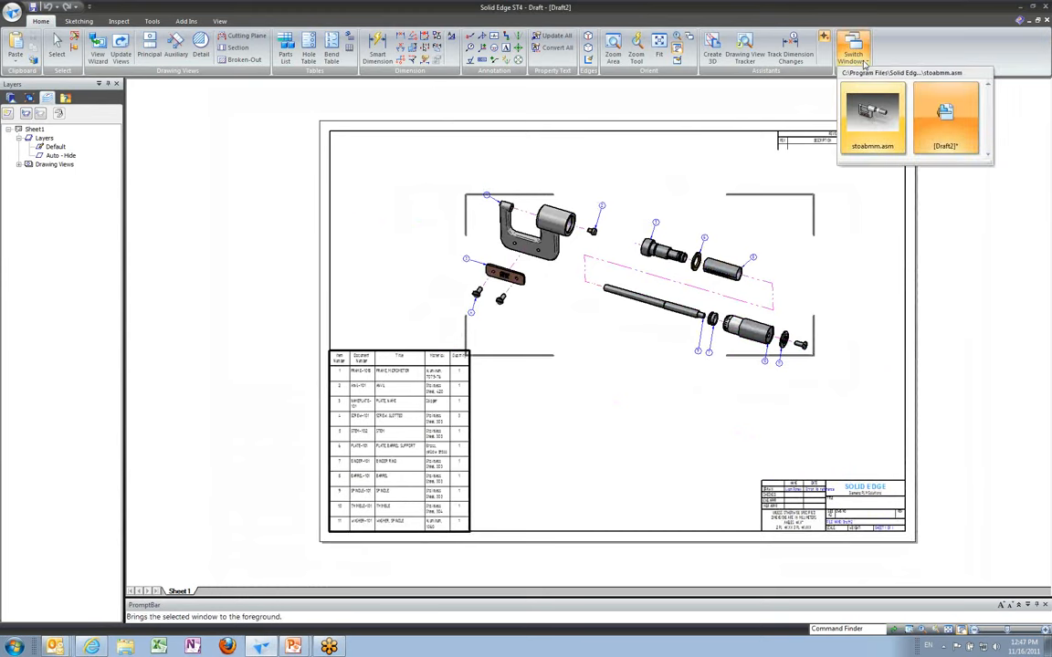
click(854, 110)
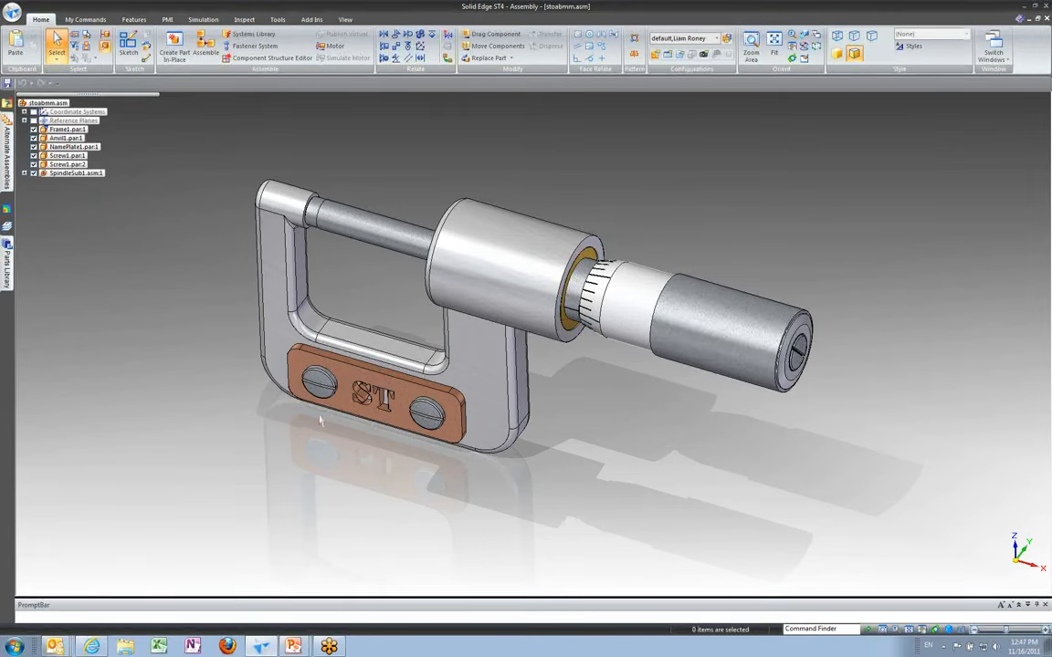
scroll(321, 415, up, 5)
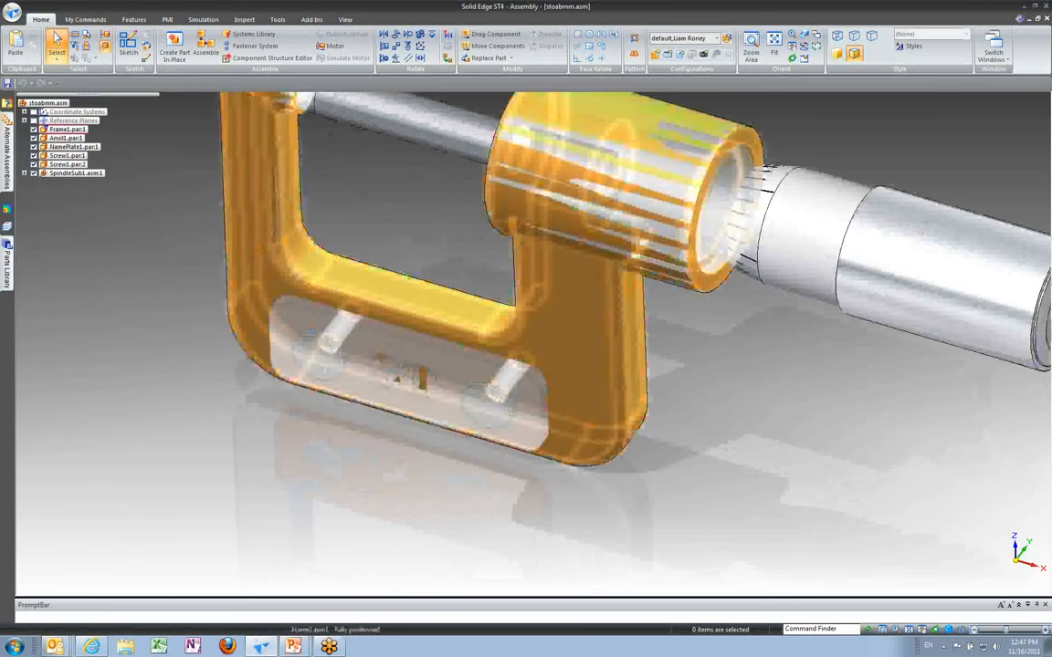
right_drag(303, 448, 304, 413)
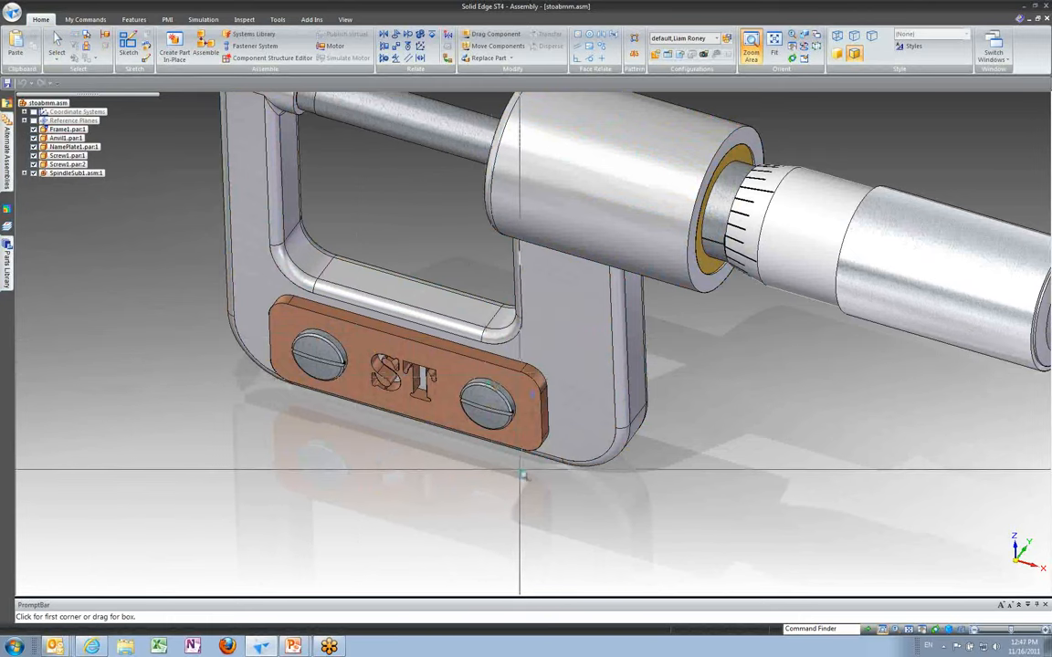
middle_drag(520, 471, 504, 438)
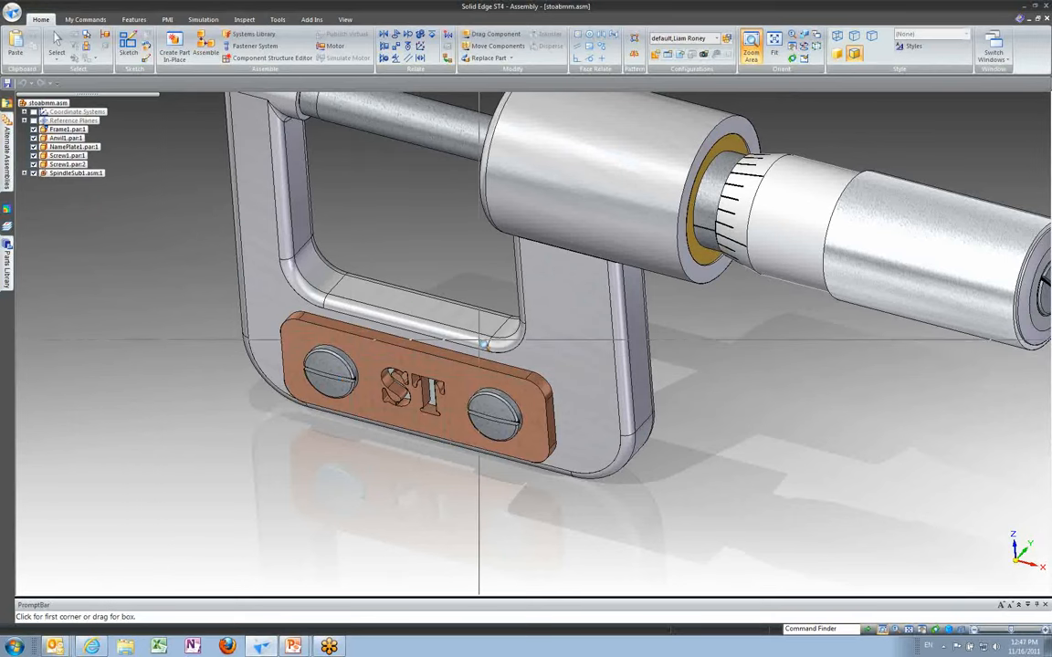
right_click(227, 438)
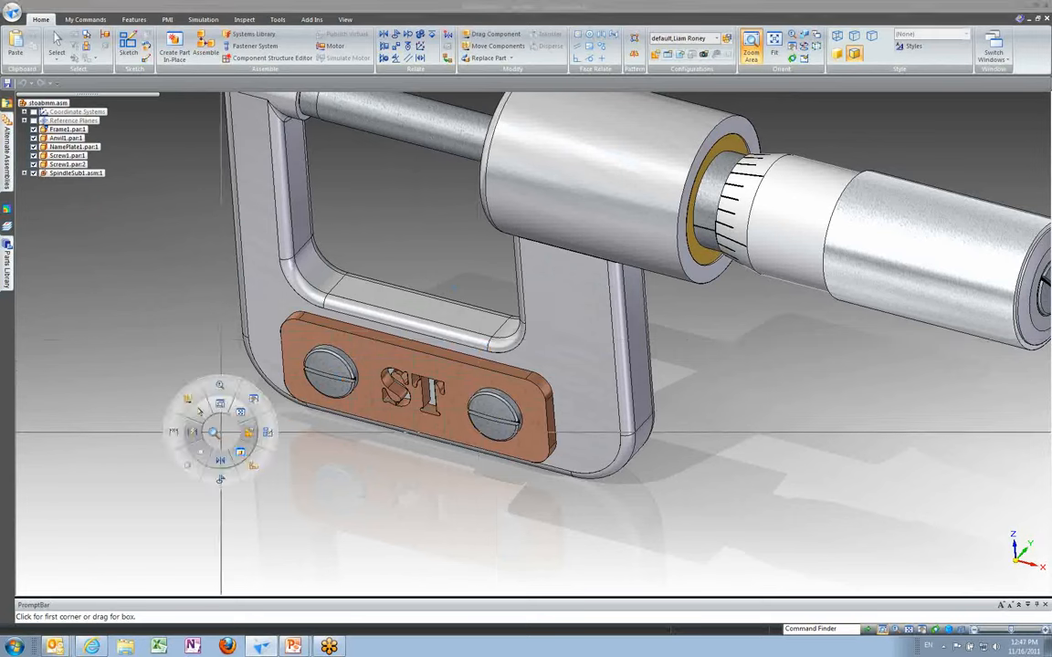
click(208, 418)
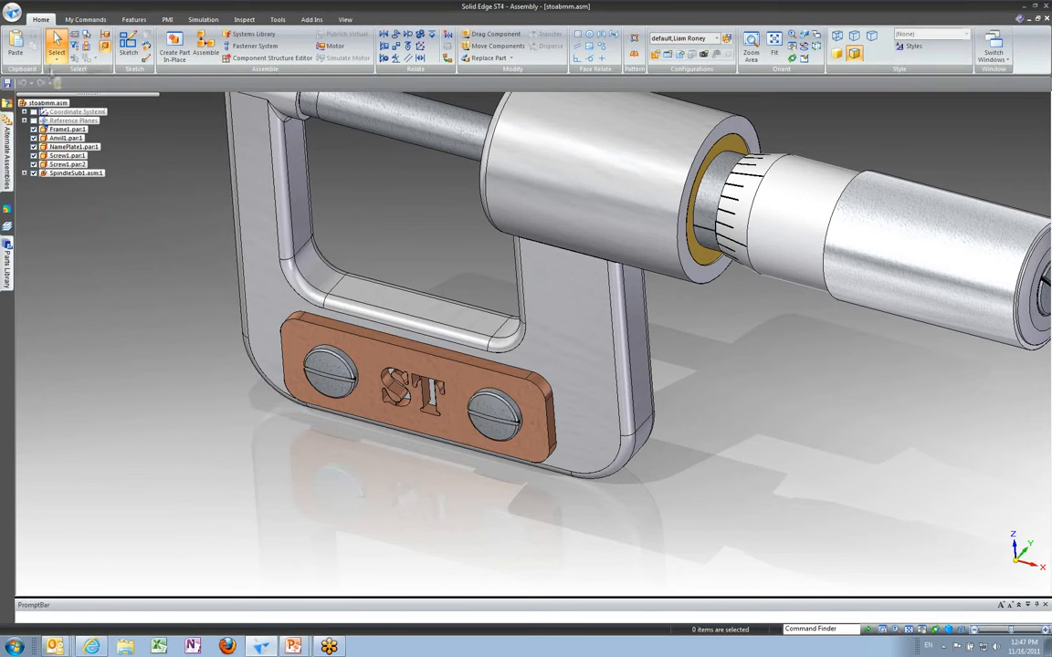
click(57, 55)
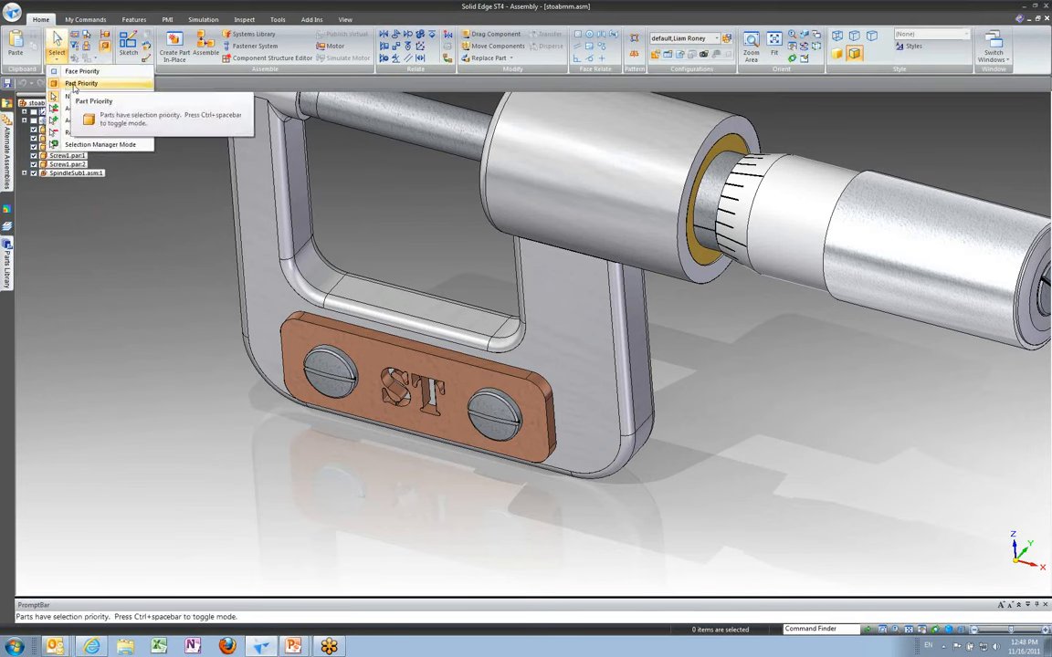
click(77, 84)
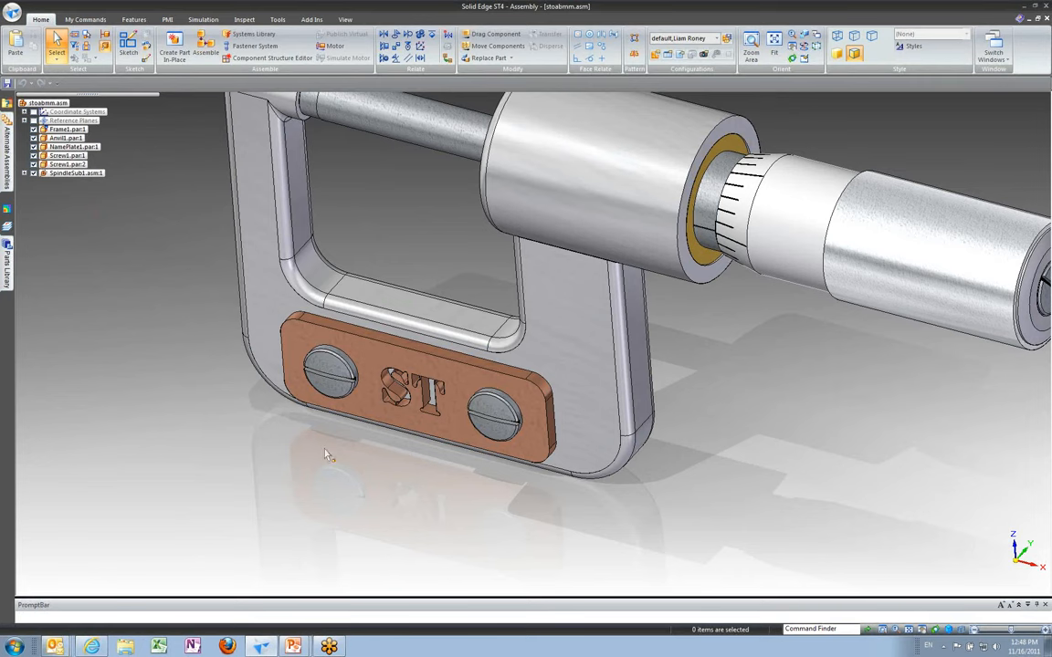
- Select the nameplate and its two screws and reposition the steering wheel on the nameplate's upper edge, with its primary axis pointing up
click(349, 404)
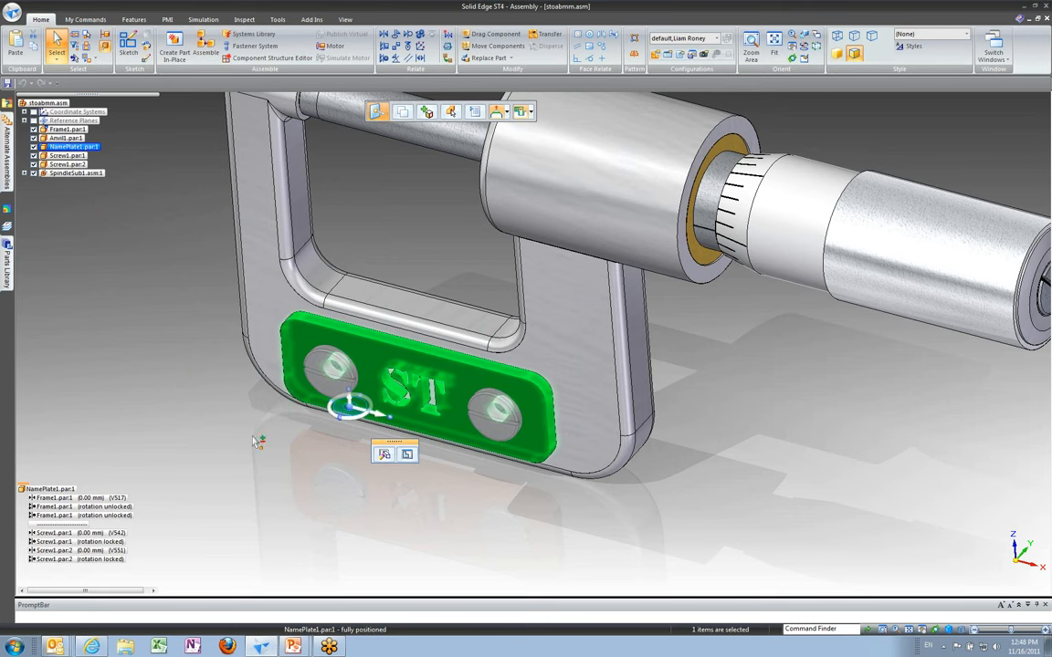
drag(280, 345, 253, 493)
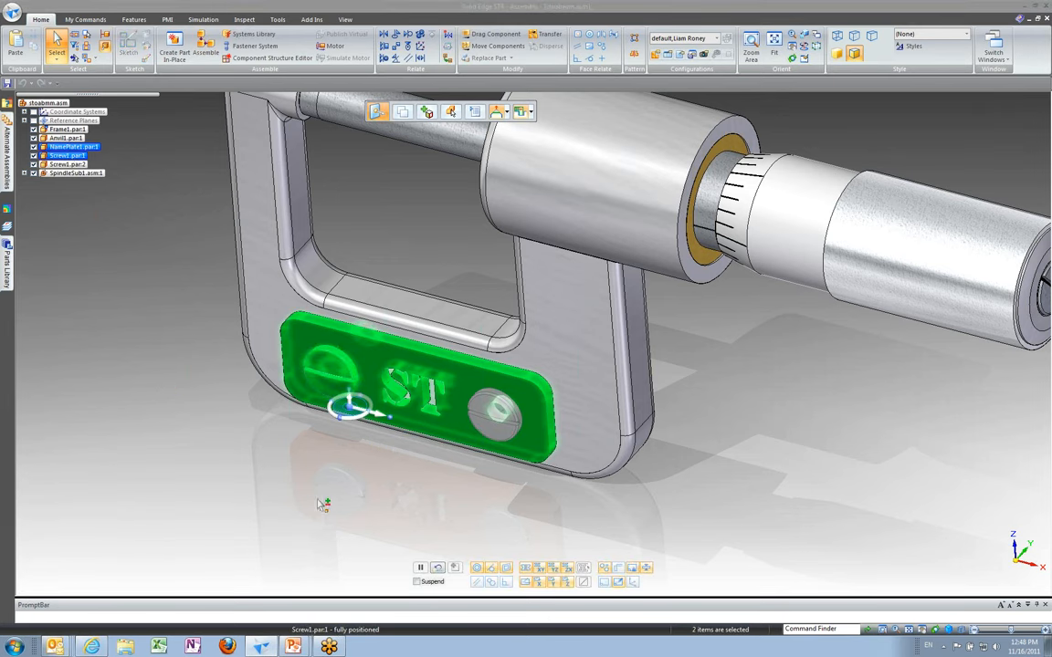
ctrl+click(471, 446)
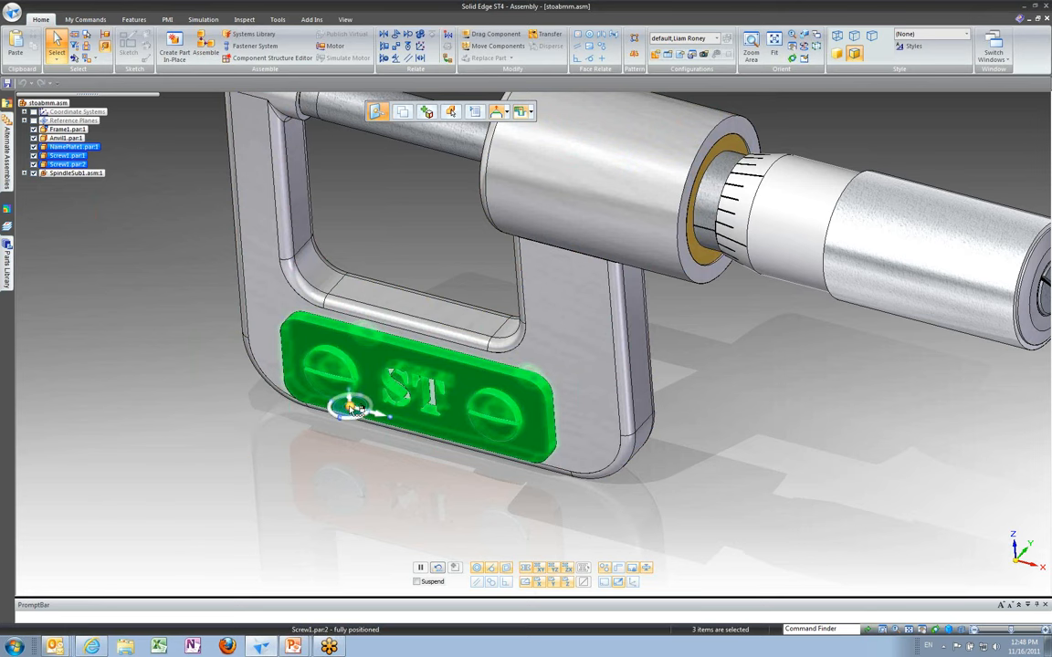
drag(350, 408, 704, 294)
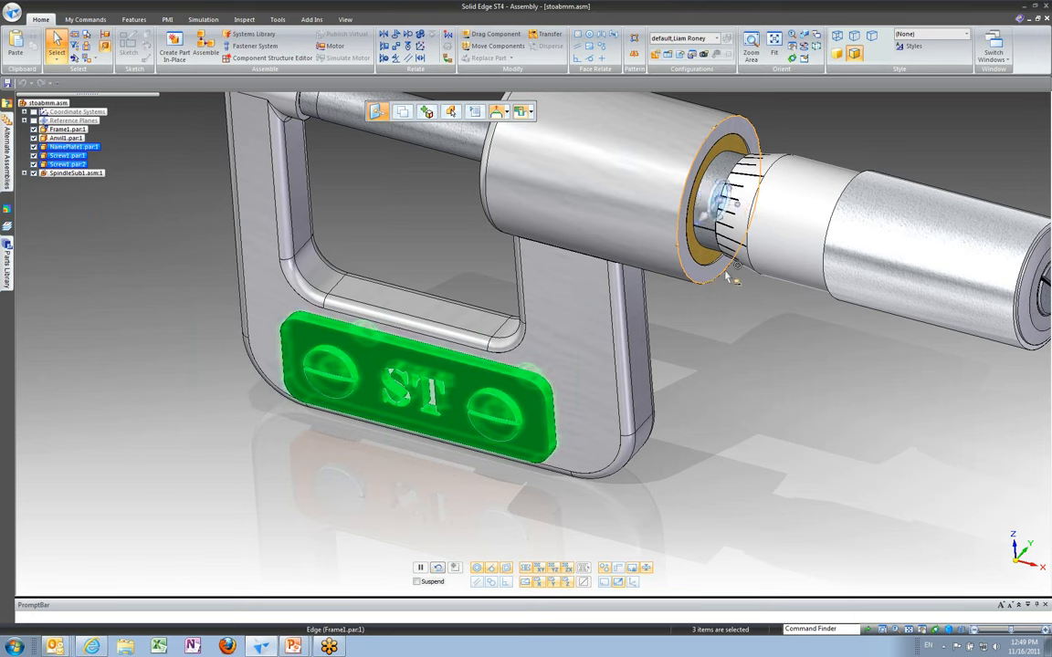
drag(724, 278, 395, 338)
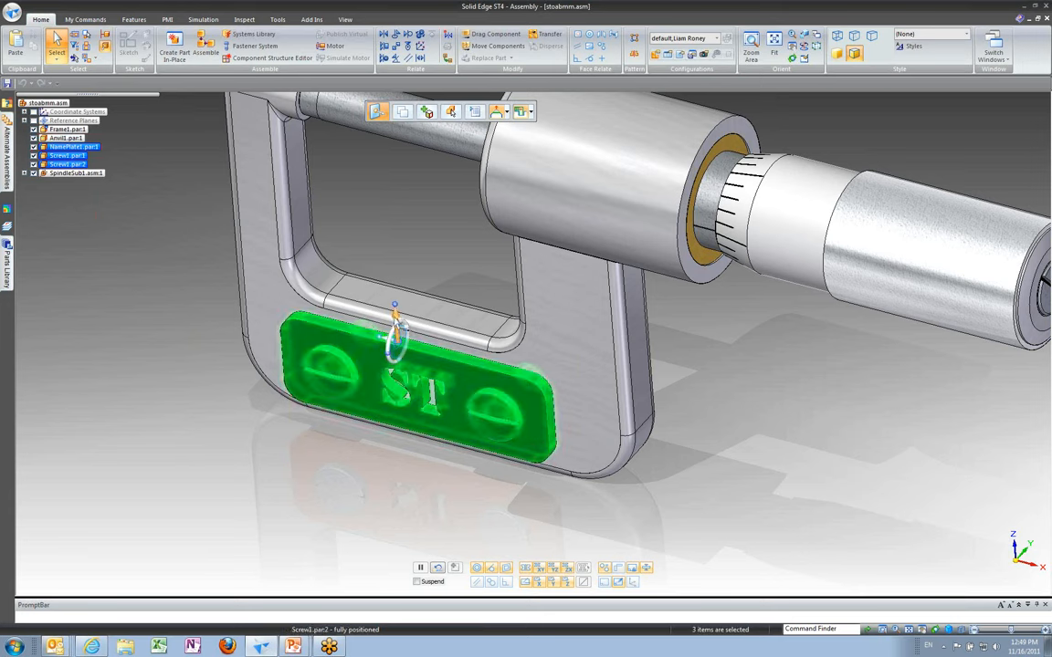
- Move the selected parts up along the axis, using End Point keypoints to snap to the vertex at the frame opening's lower corner
click(395, 320)
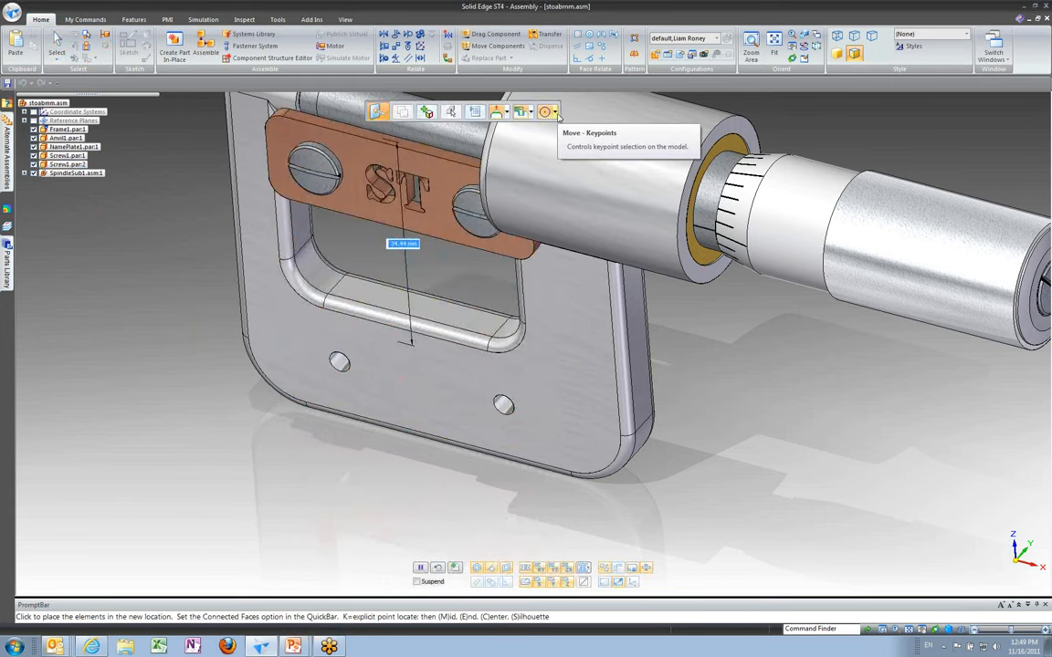
click(556, 112)
click(563, 151)
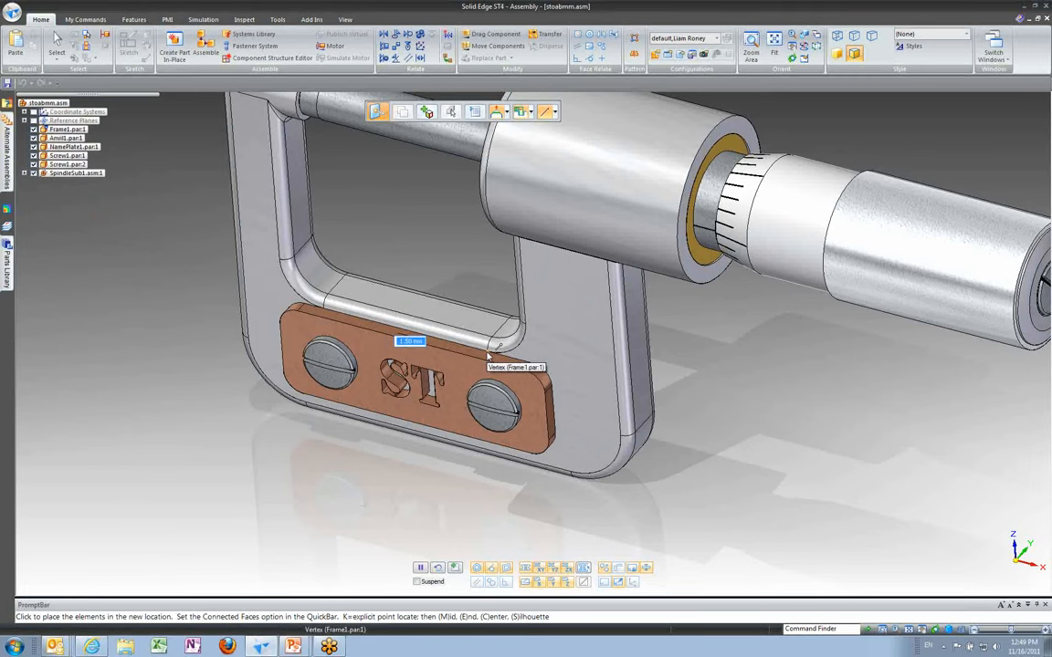
click(488, 356)
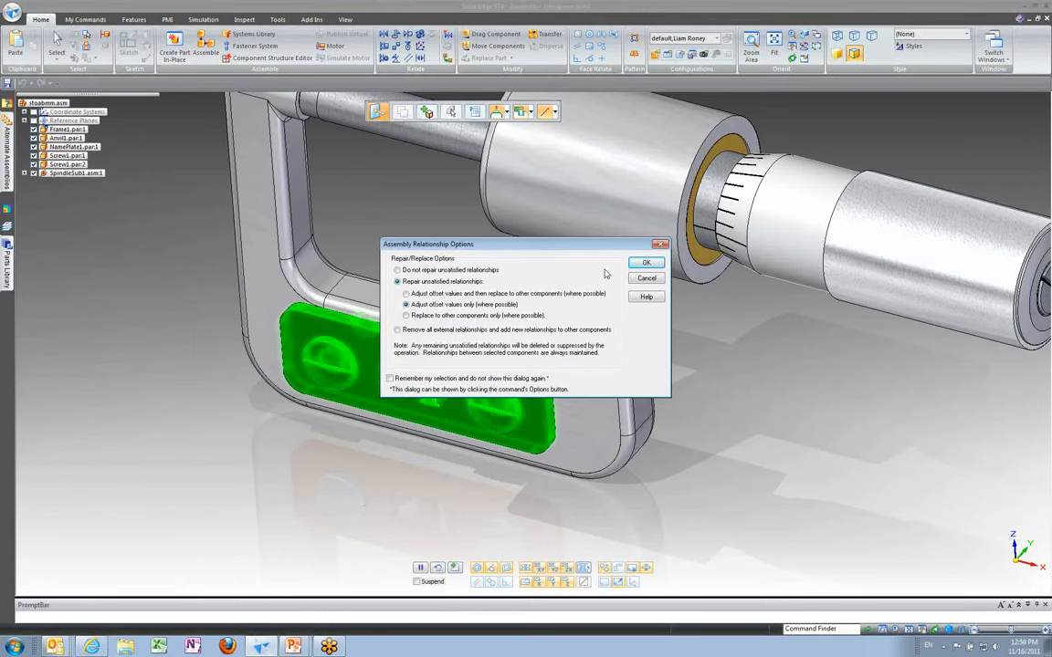
- Accept repairing unsatisfied relationships by adjusting offset values only, and suppress the affected assembly relationships
click(646, 264)
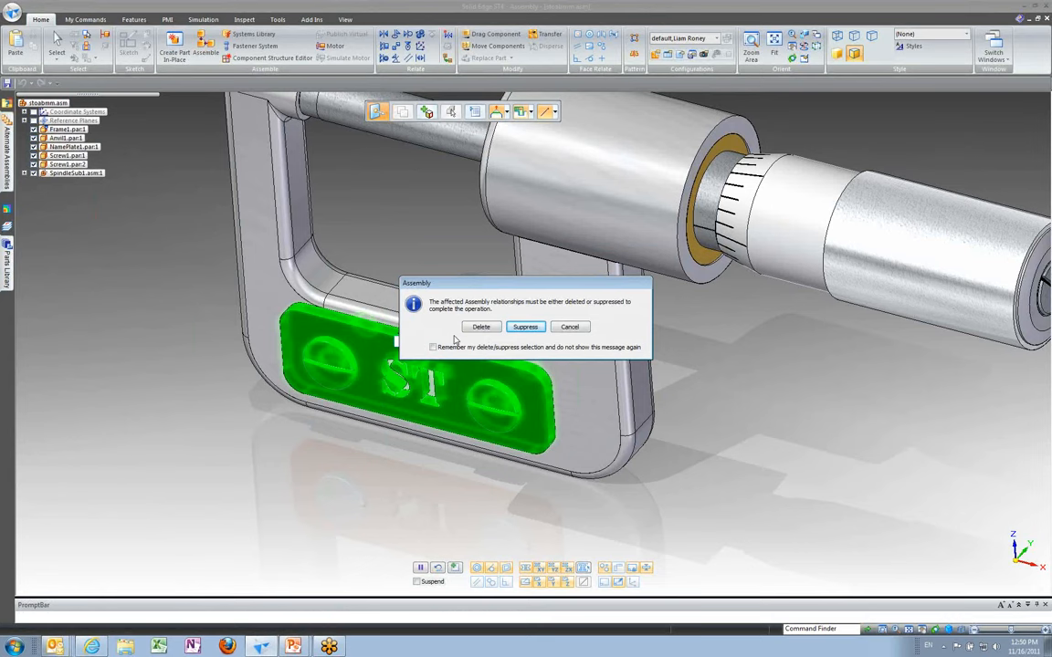
click(524, 328)
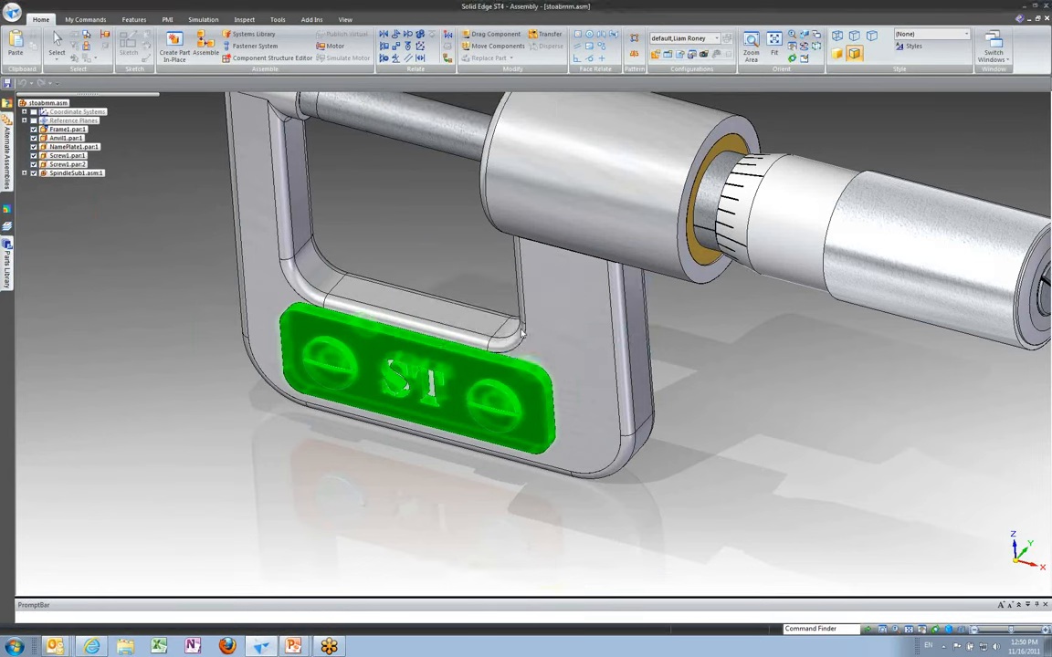
click(697, 386)
- Hide both nameplate screws to expose the frame's holes from behind and set the selection mode to Face Priority
middle_drag(715, 419, 210, 492)
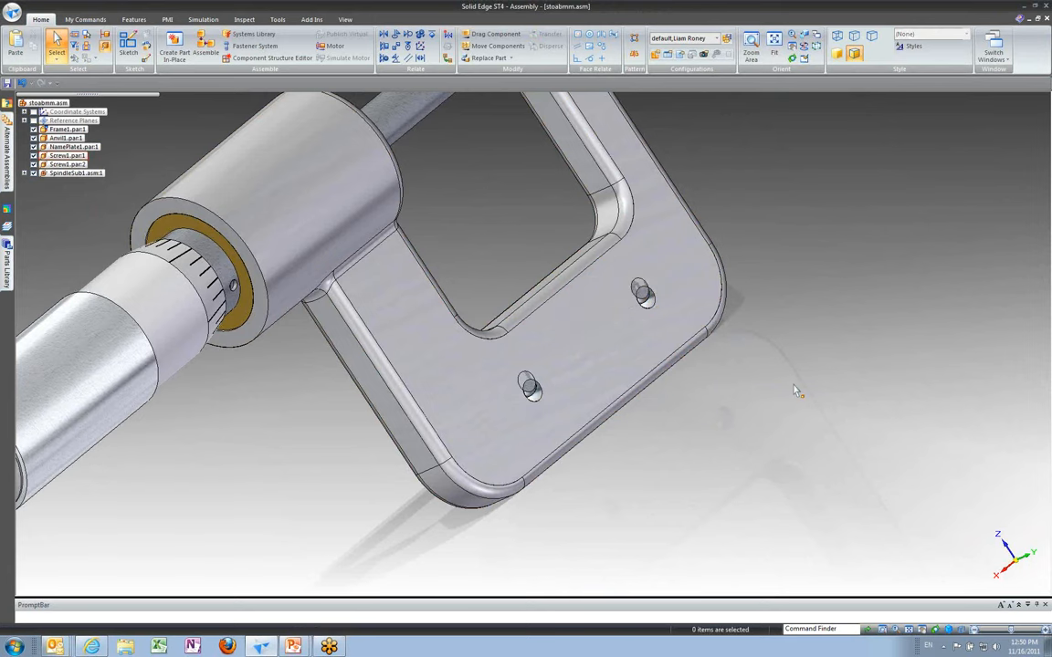
middle_drag(789, 390, 820, 411)
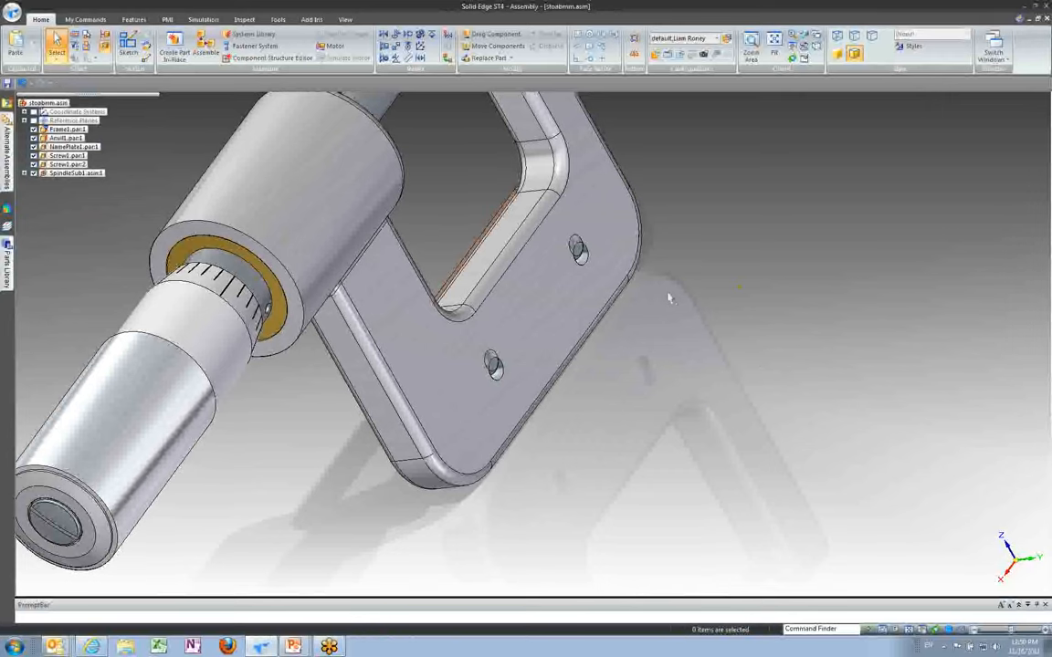
middle_drag(266, 307, 427, 374)
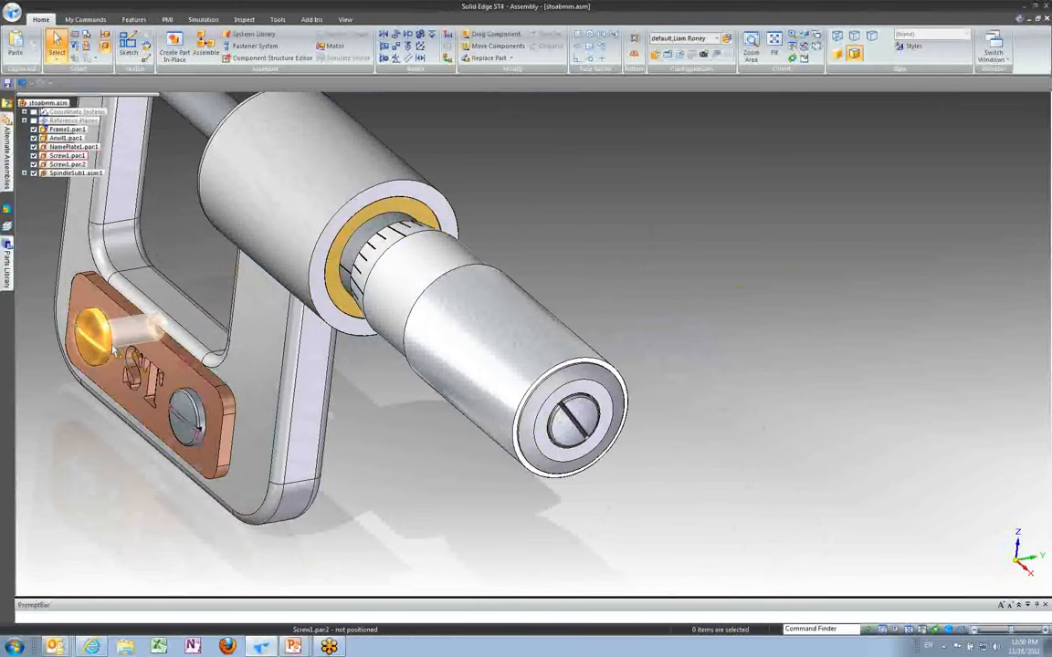
middle_drag(657, 338, 527, 392)
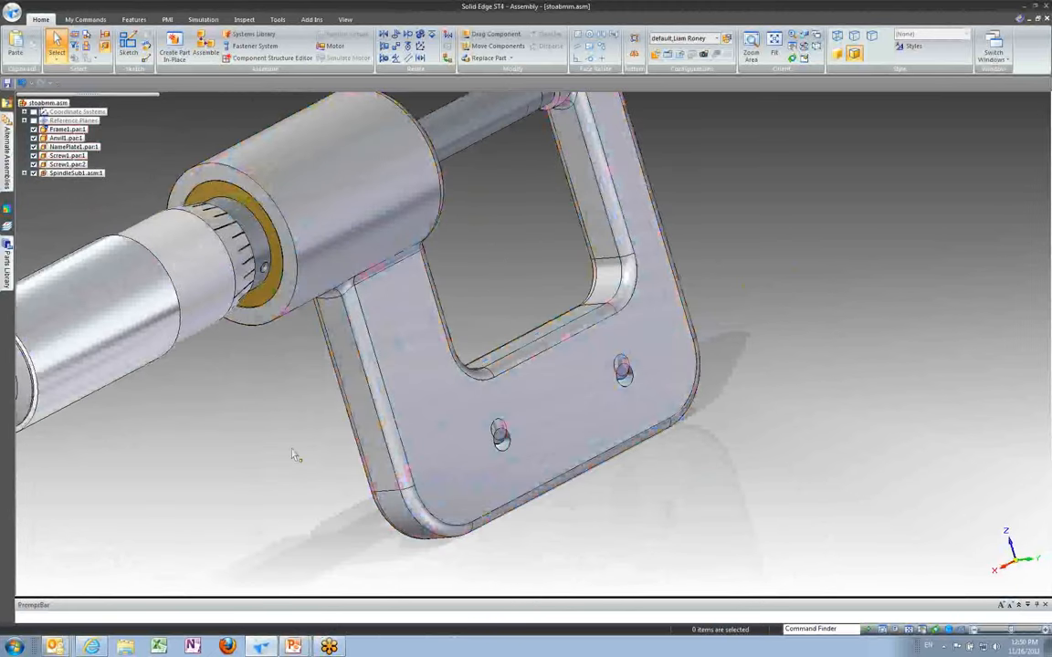
click(34, 155)
click(34, 165)
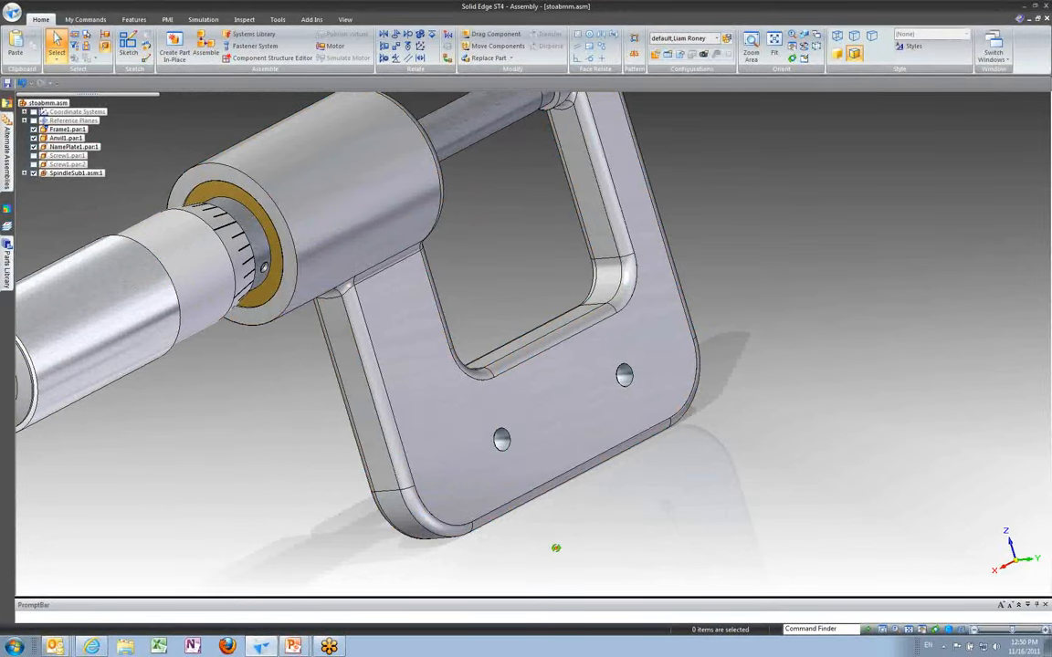
middle_drag(556, 547, 549, 548)
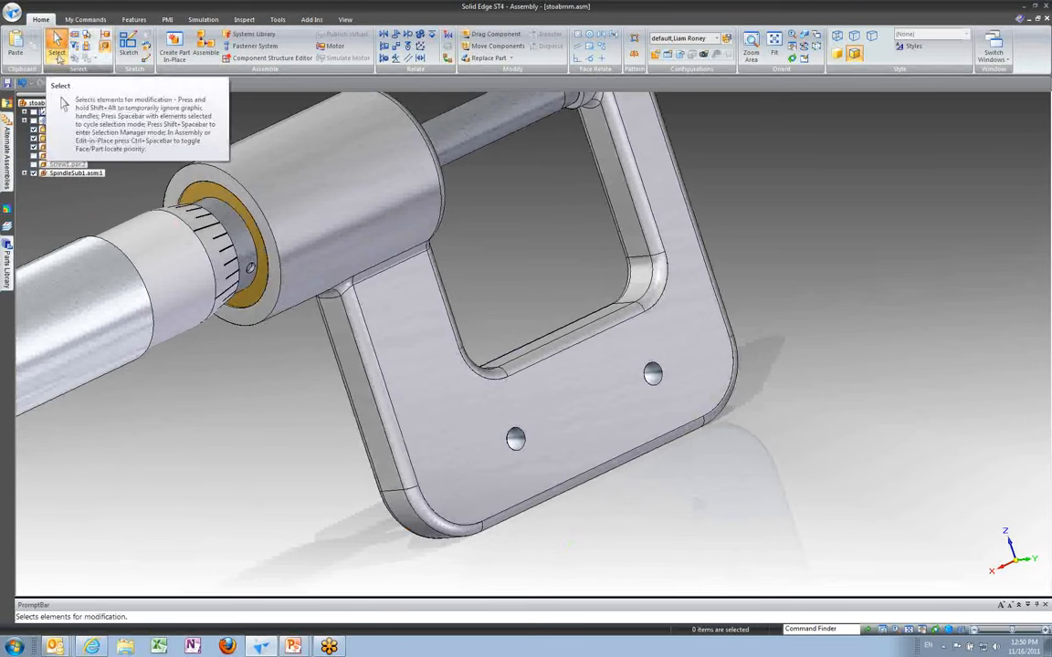
click(56, 60)
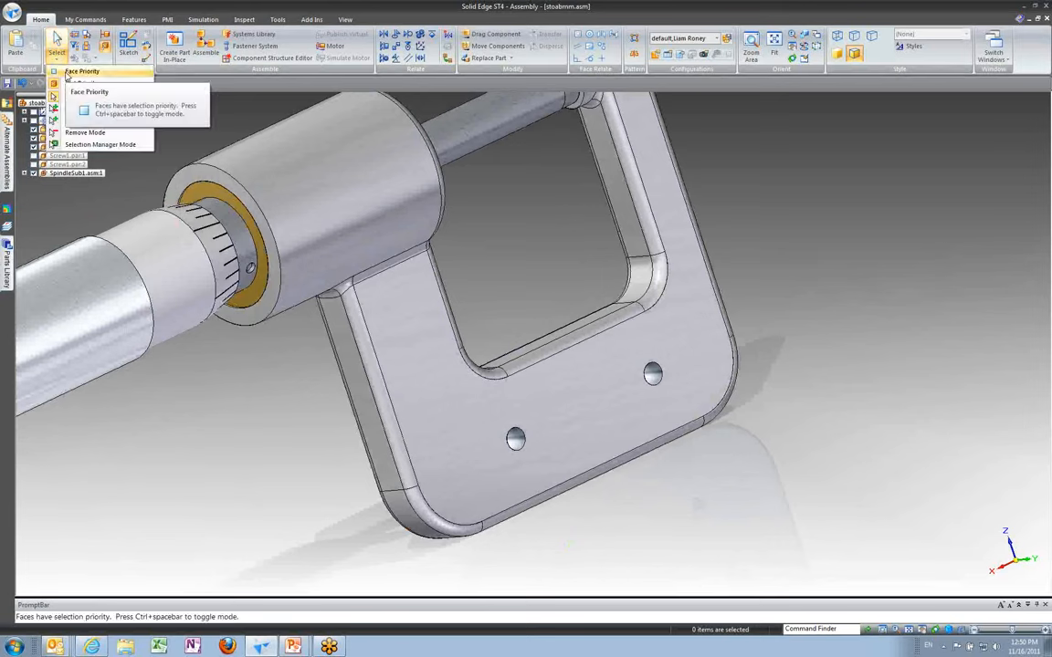
click(65, 76)
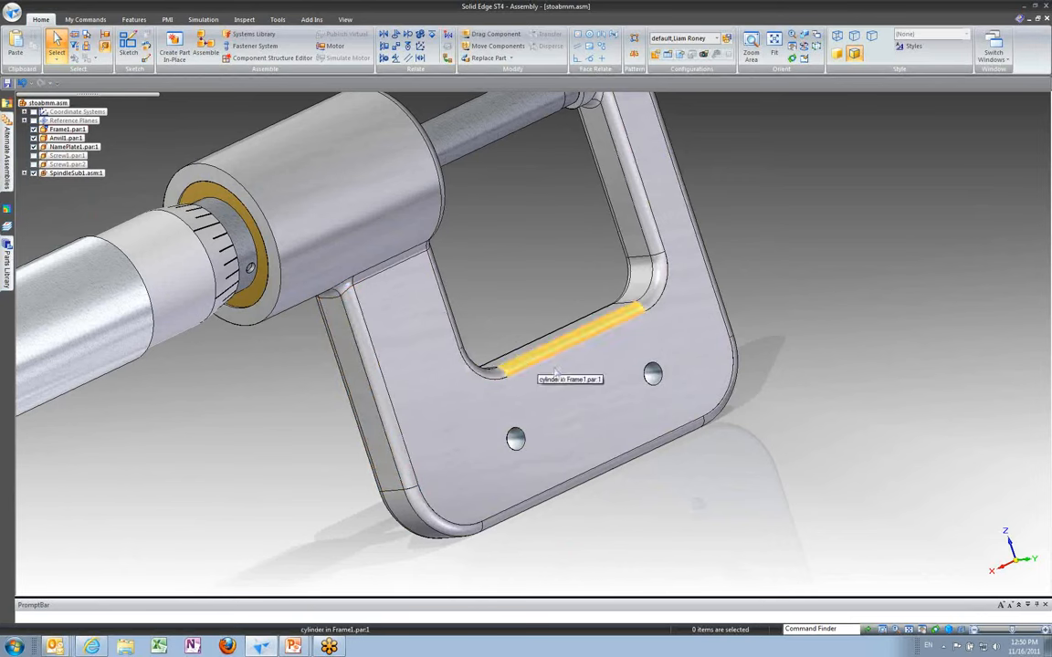
click(518, 442)
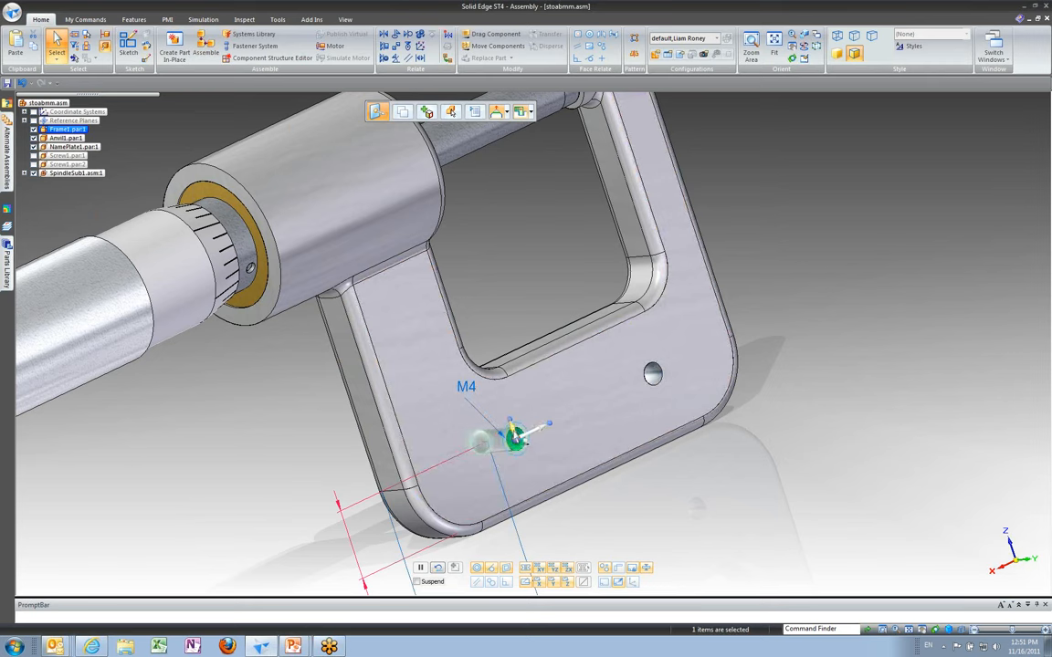
click(516, 437)
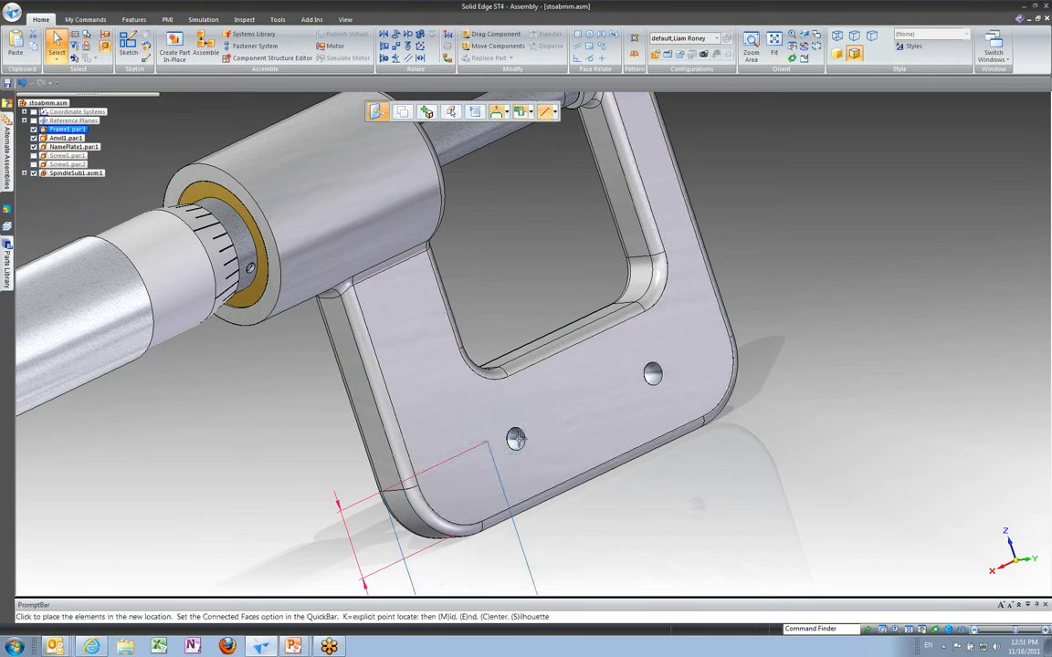
click(515, 439)
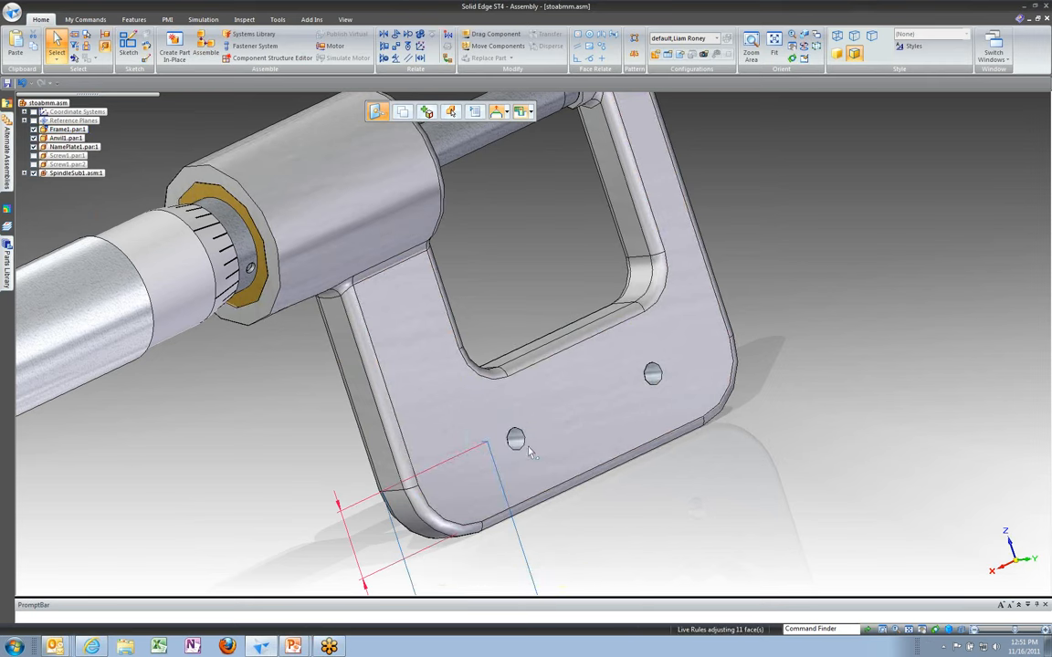
key(Escape)
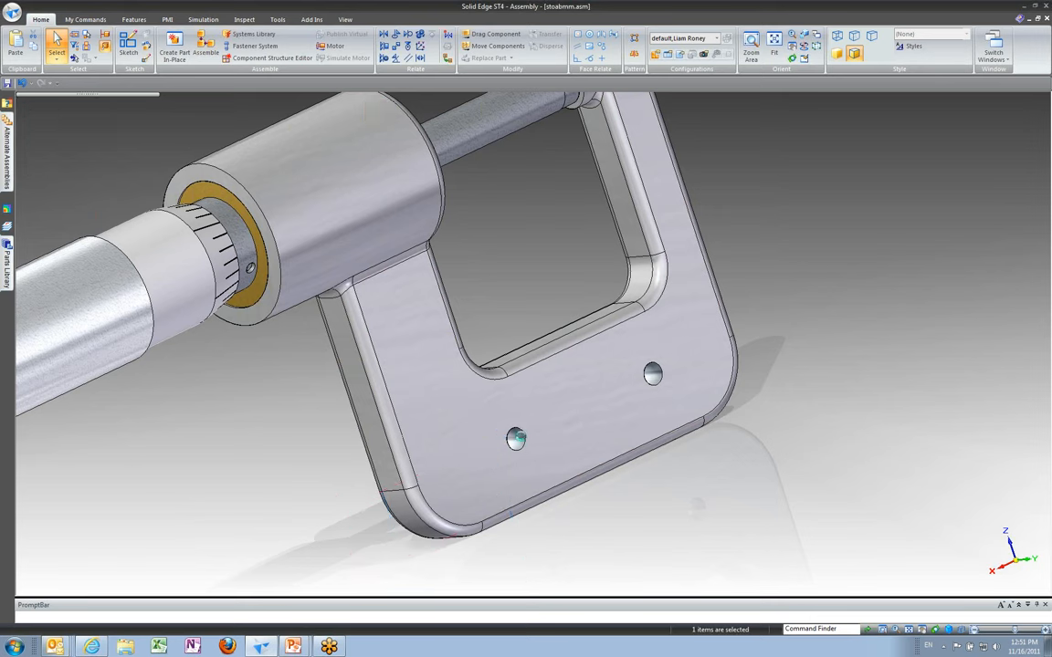
- Start moving the frame's M4 hole nearer the thimble along the upright axis and switch the view style to Wire Frame
click(516, 439)
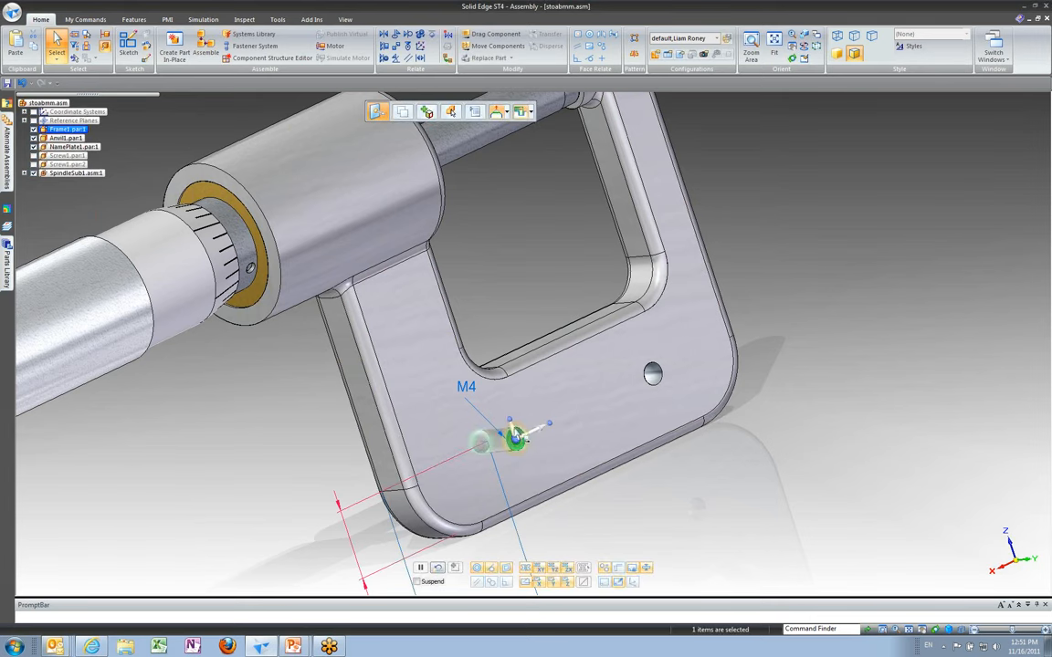
click(514, 437)
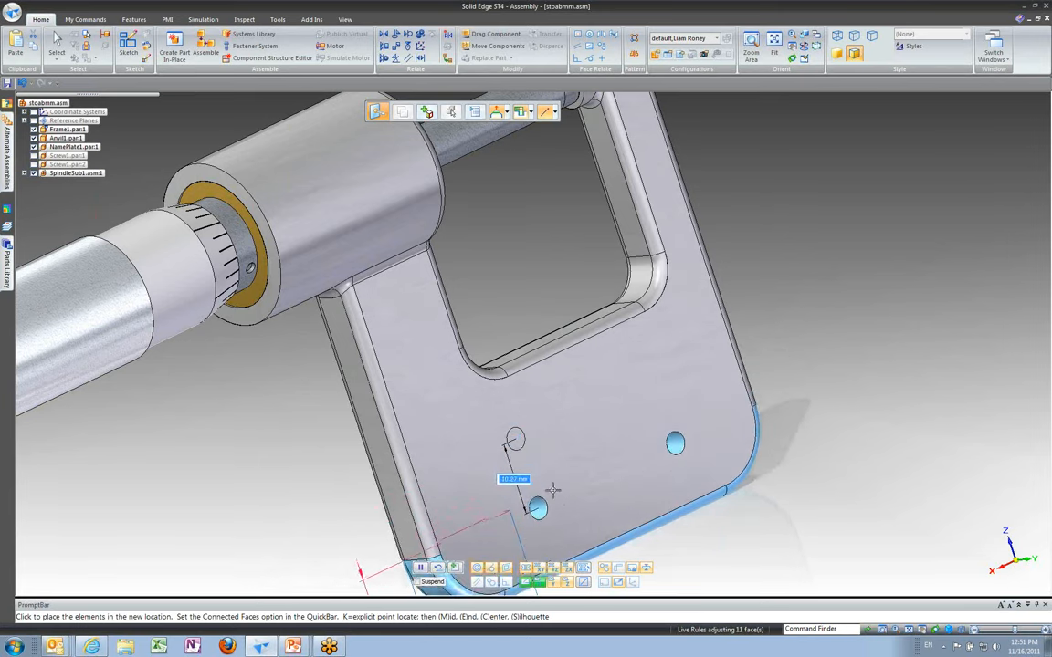
middle_drag(512, 461, 488, 322)
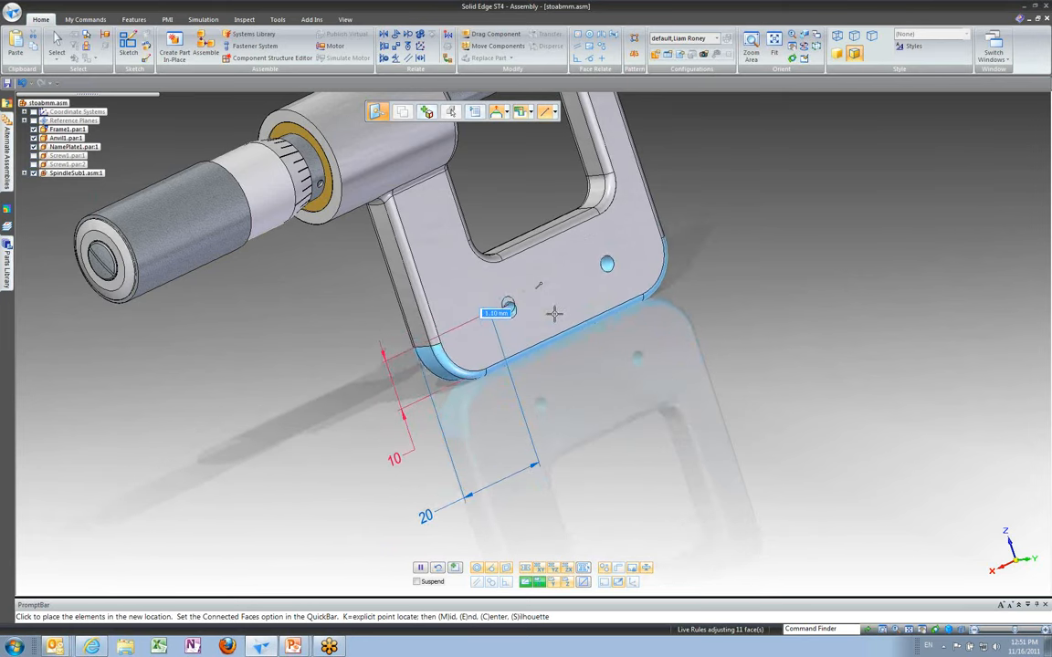
click(963, 632)
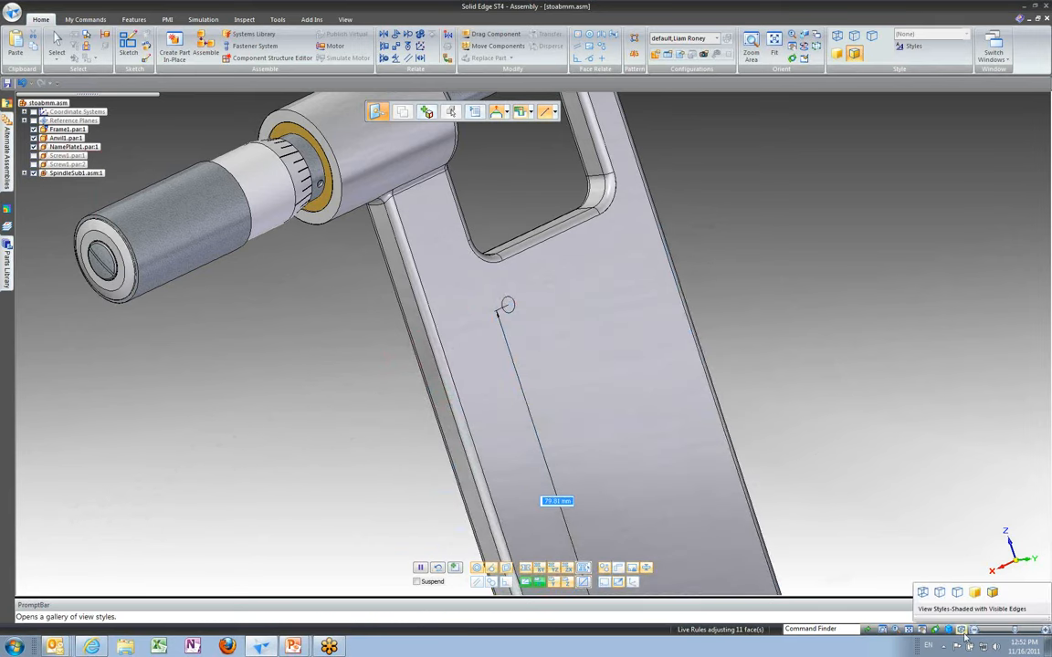
click(922, 593)
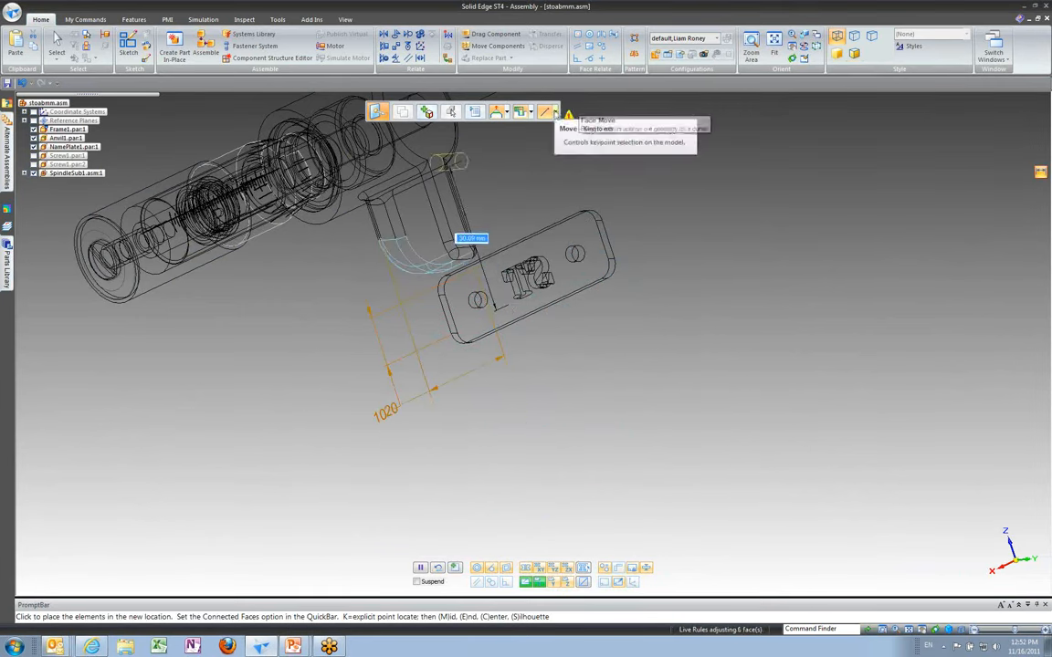
- Set the move's keypoint type to Center Point and align the frame hole with the center of the matching nameplate hole
click(555, 112)
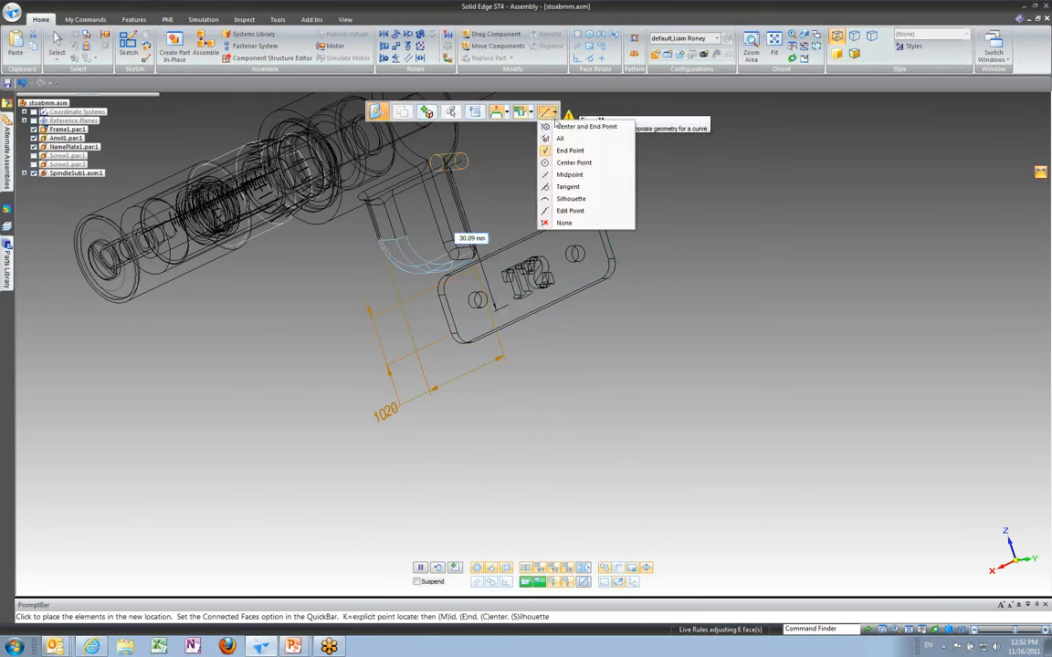
click(568, 167)
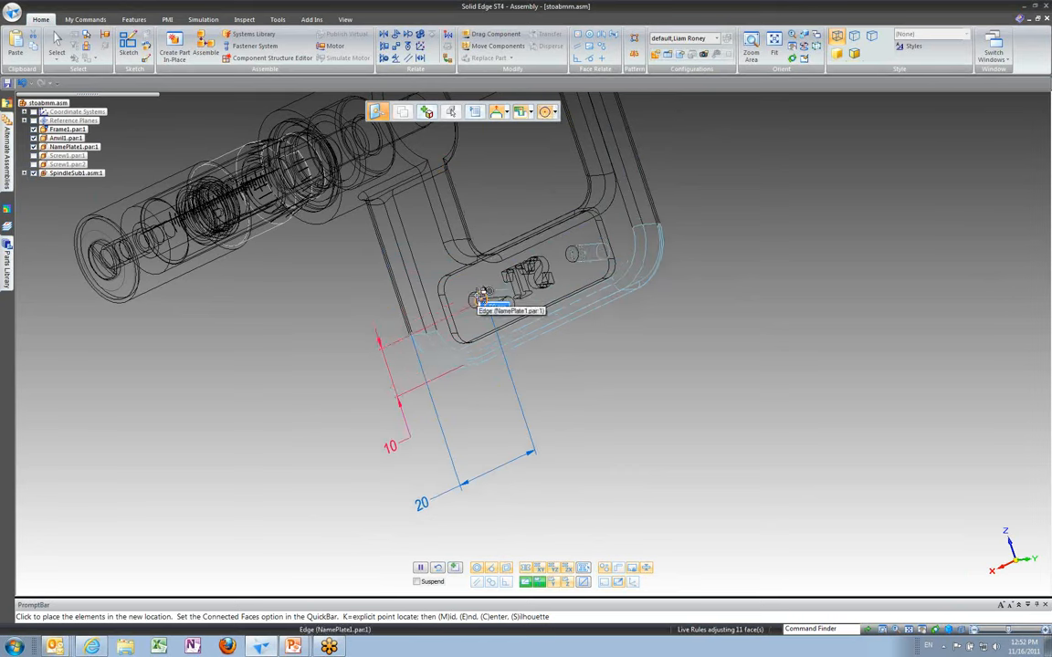
click(479, 301)
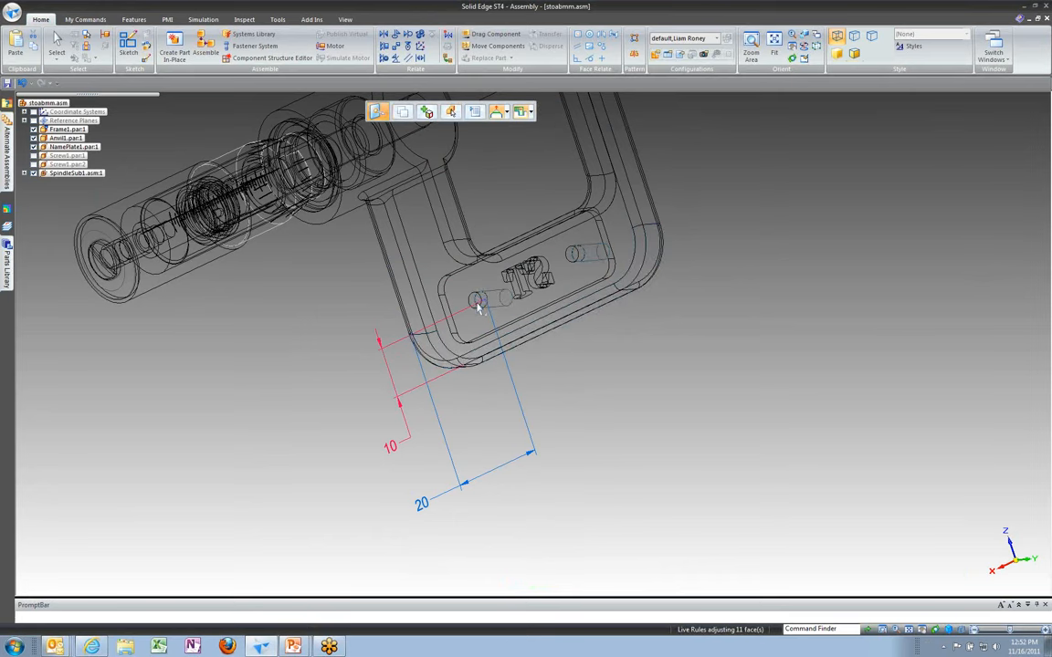
click(481, 300)
key(Escape)
- Set the view style to shaded with visible edges and show both nameplate screws again
scroll(610, 313, up, 4)
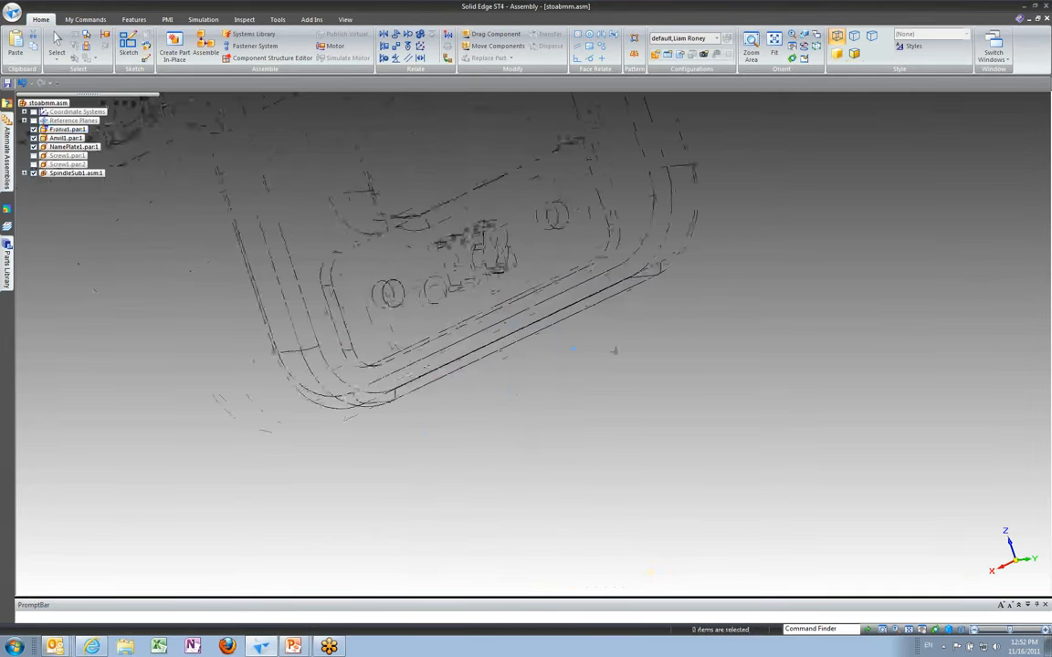
shift+middle_drag(617, 365, 559, 454)
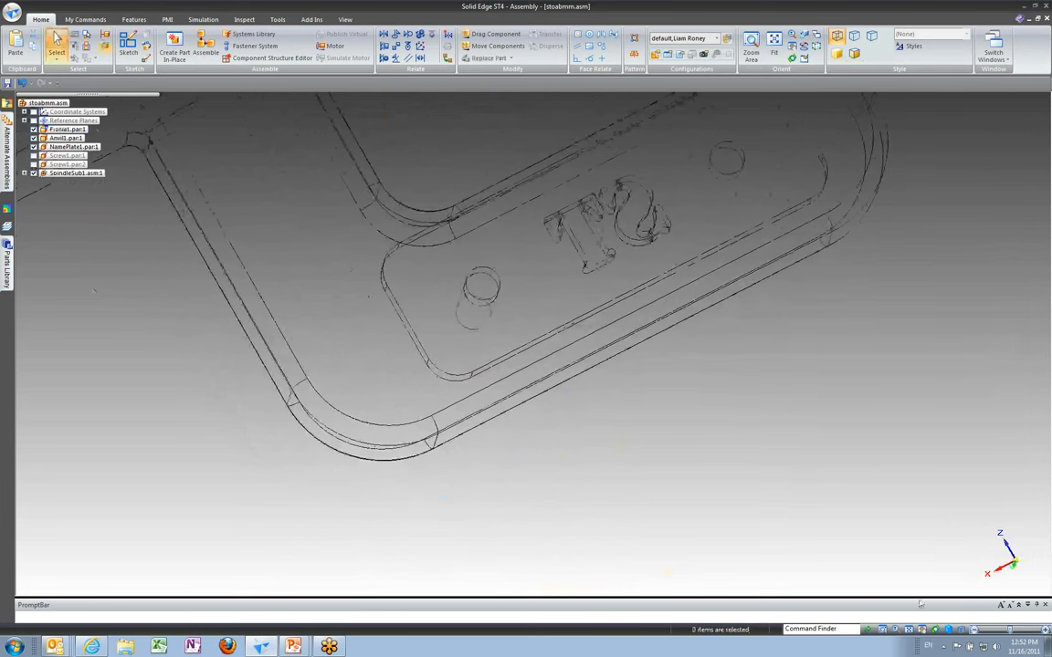
click(962, 629)
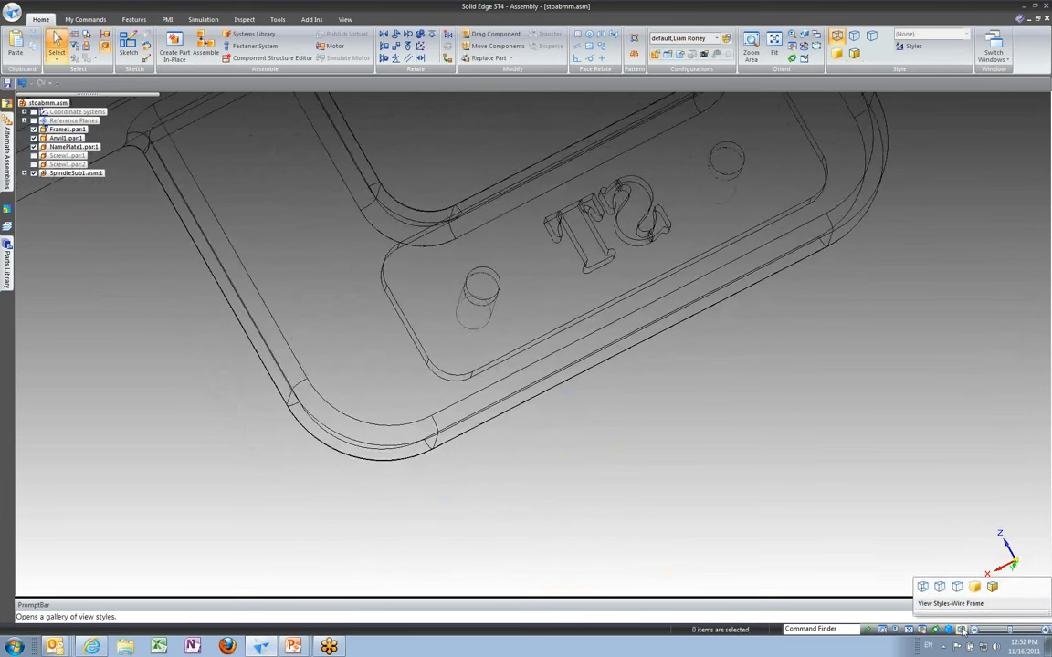
click(992, 587)
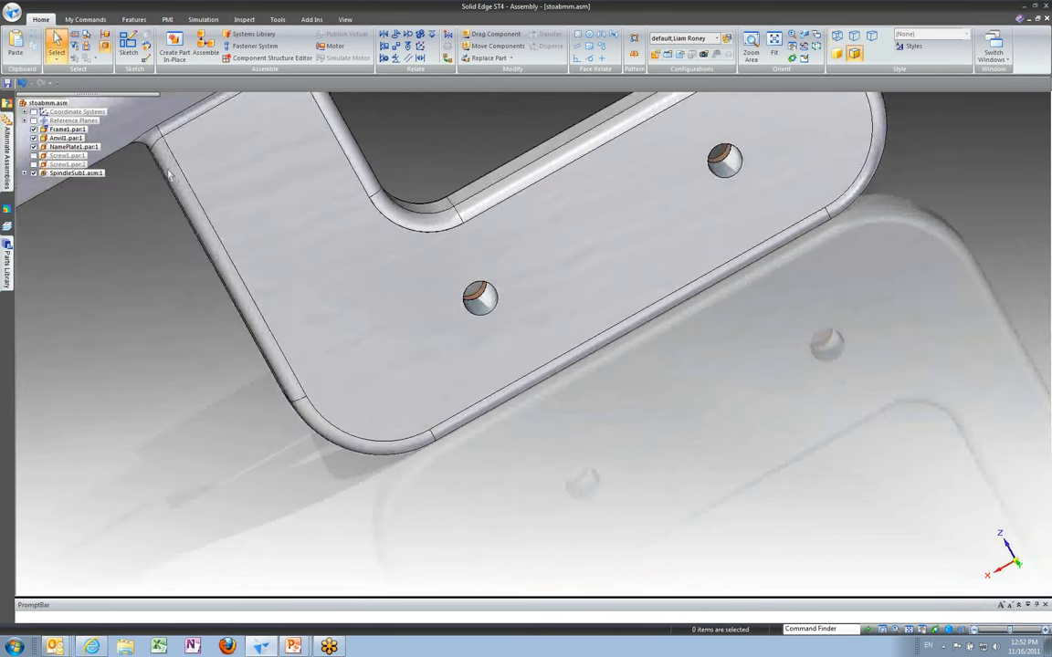
click(34, 156)
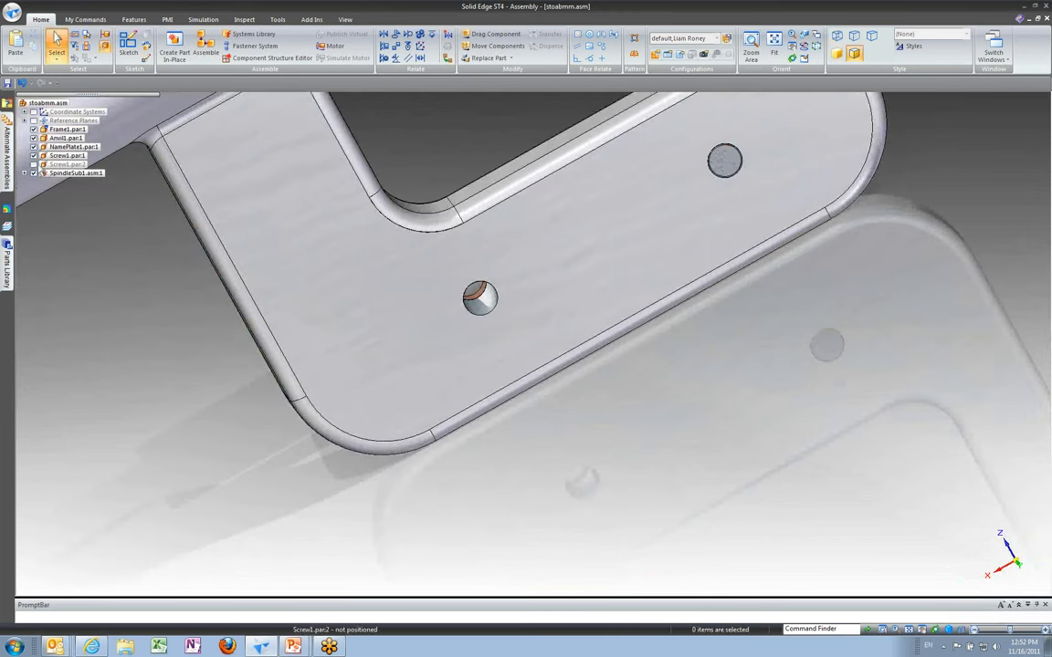
click(34, 164)
- Save the stoabmm.asm assembly with the repositioned nameplate, screws and frame holes
middle_drag(155, 365, 464, 326)
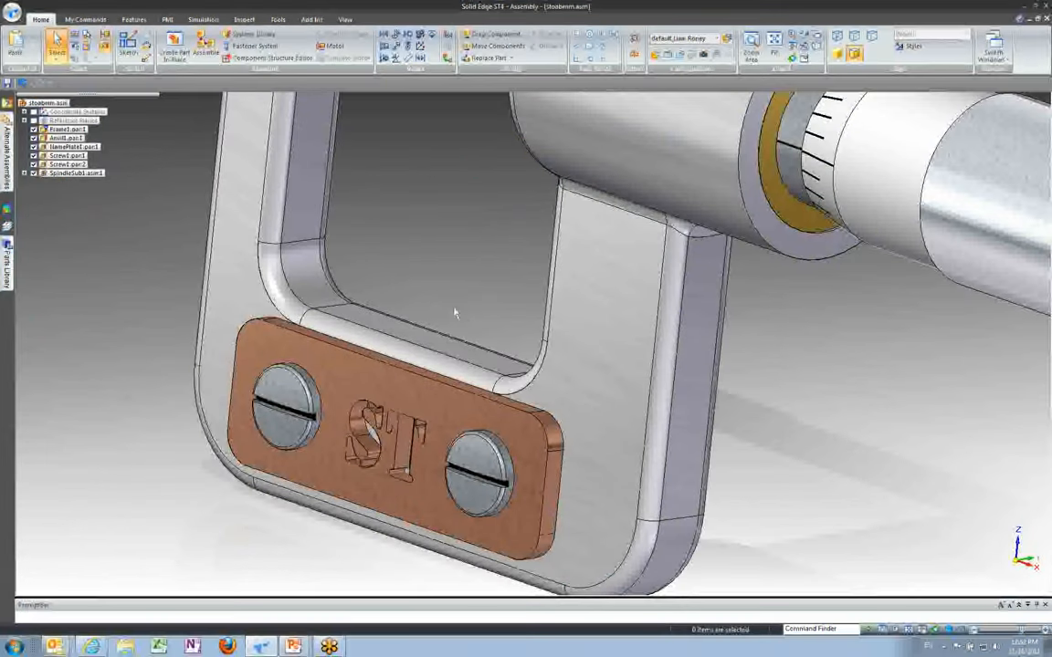
middle_drag(445, 296, 430, 262)
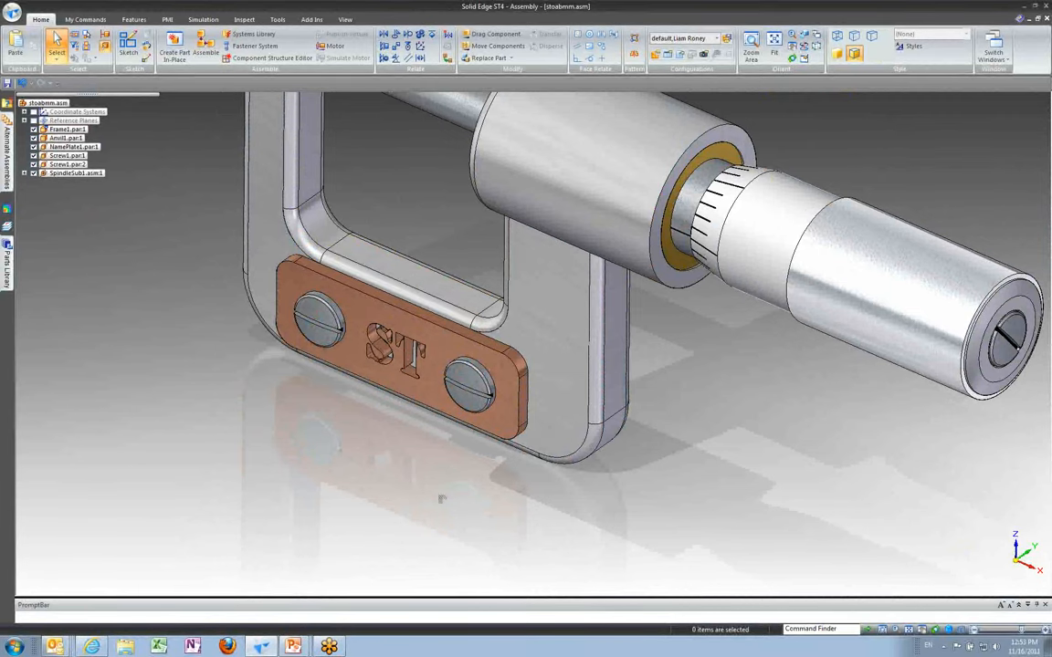
middle_drag(441, 499, 304, 517)
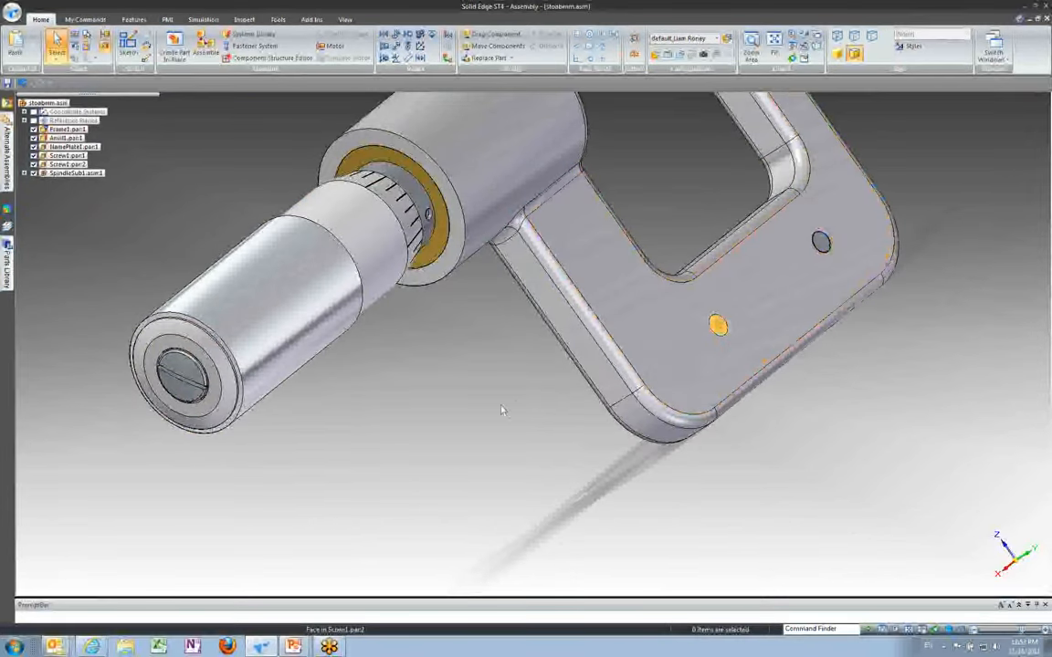
mouse_move(441, 429)
middle_down()
mouse_move(510, 407)
mouse_move(434, 445)
mouse_move(587, 413)
mouse_move(714, 470)
middle_up()
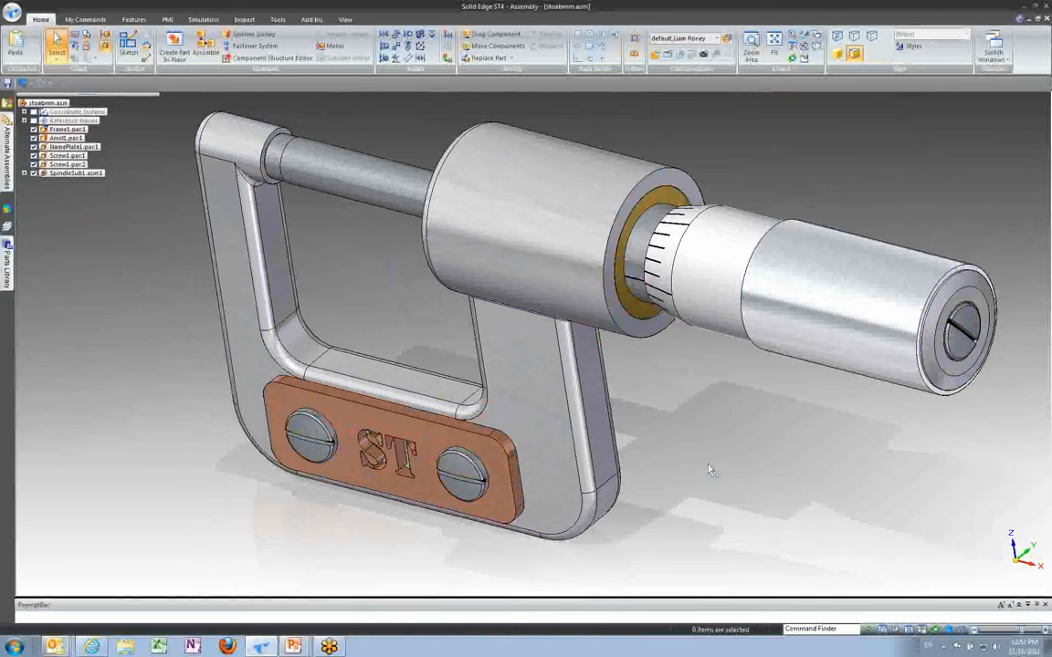
click(999, 48)
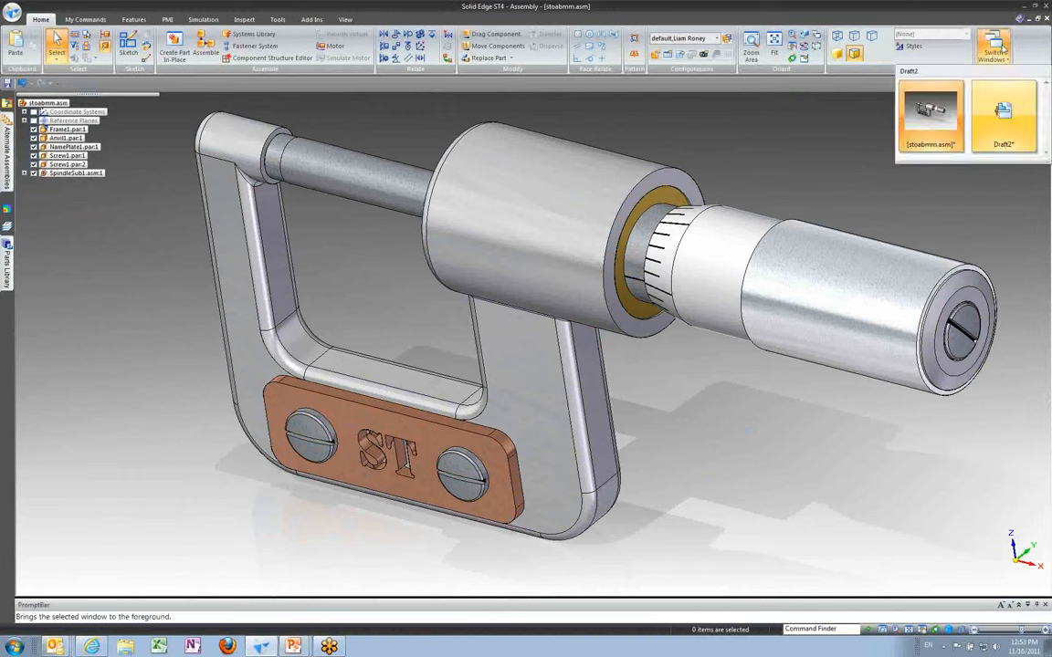
click(7, 82)
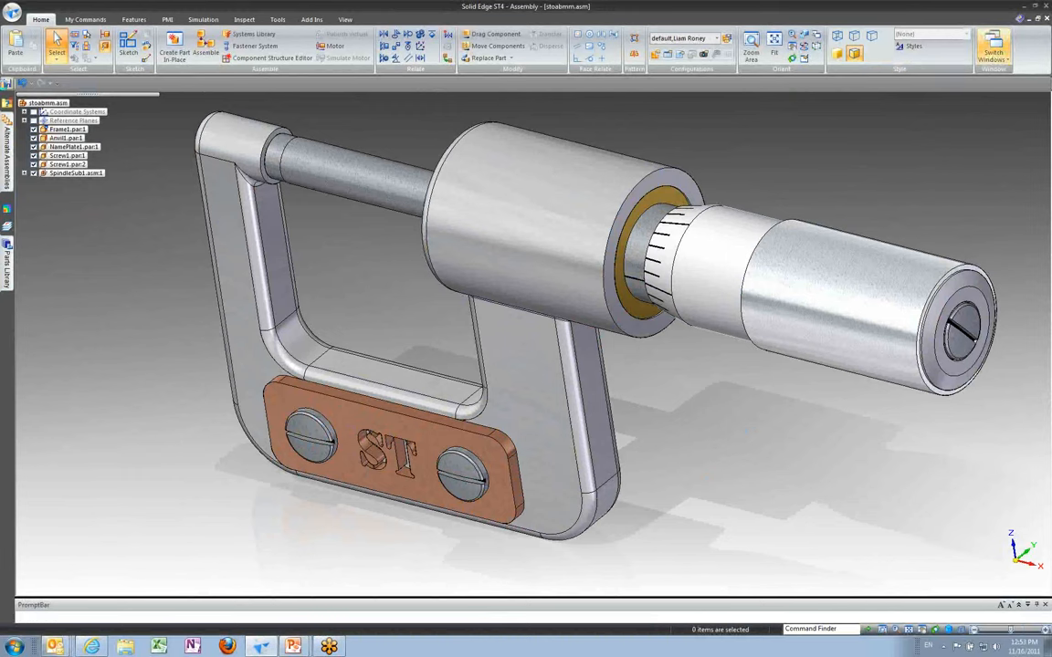
- Switch to the Draft2 drawing and update its views, closing the Dimension Tracker report
click(997, 55)
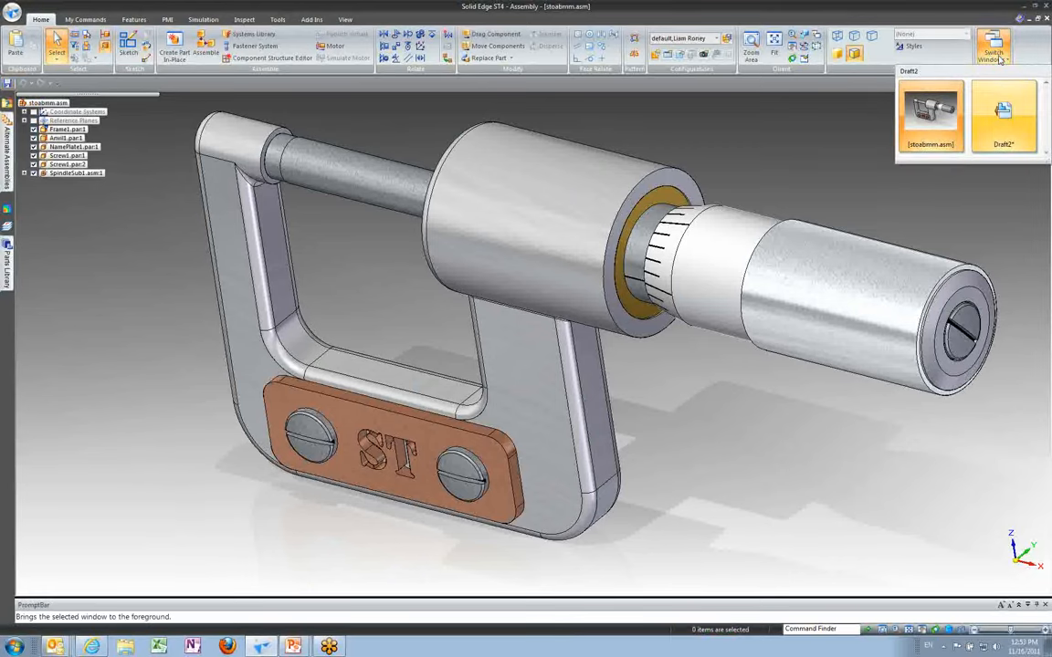
click(927, 114)
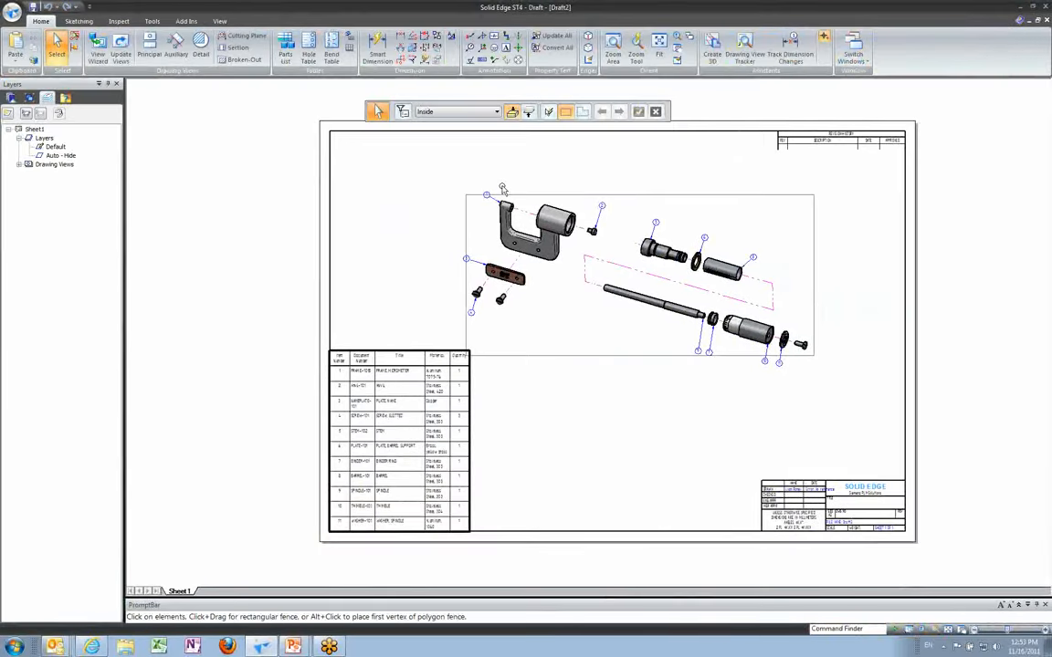
click(120, 54)
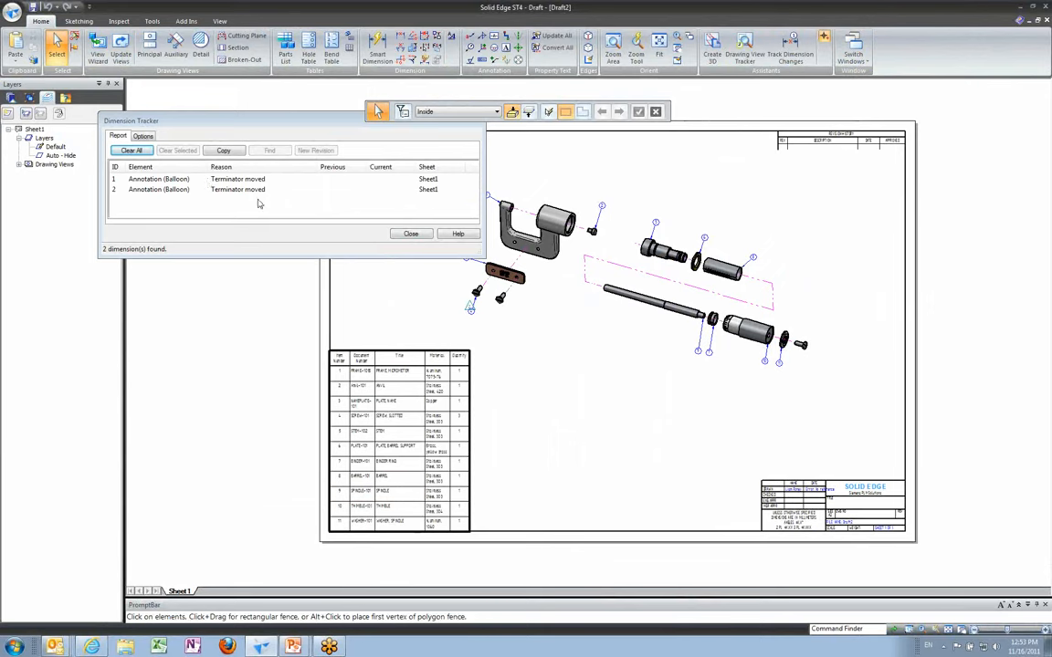
click(397, 236)
scroll(520, 351, up, 3)
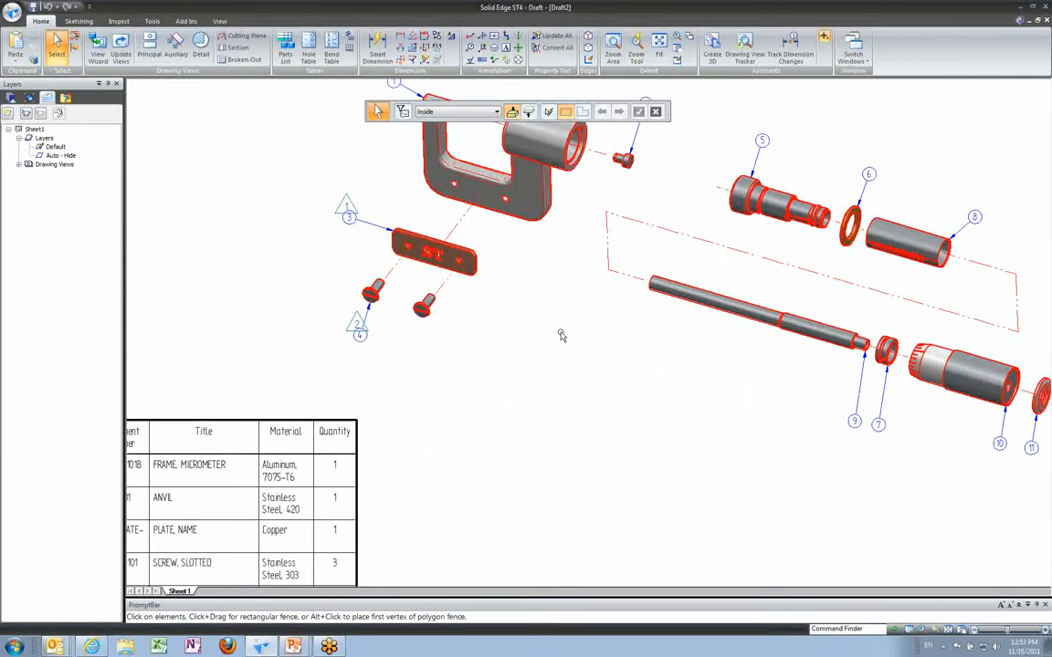
scroll(521, 348, down, 3)
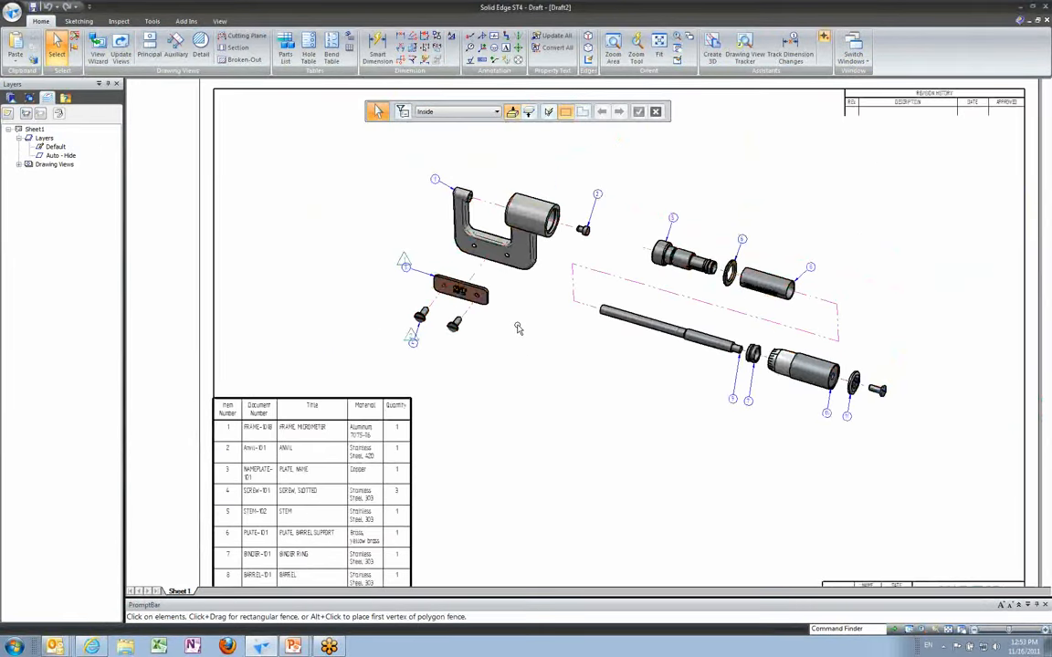
- Return from the drawing to the stoabmm.asm assembly window
click(852, 50)
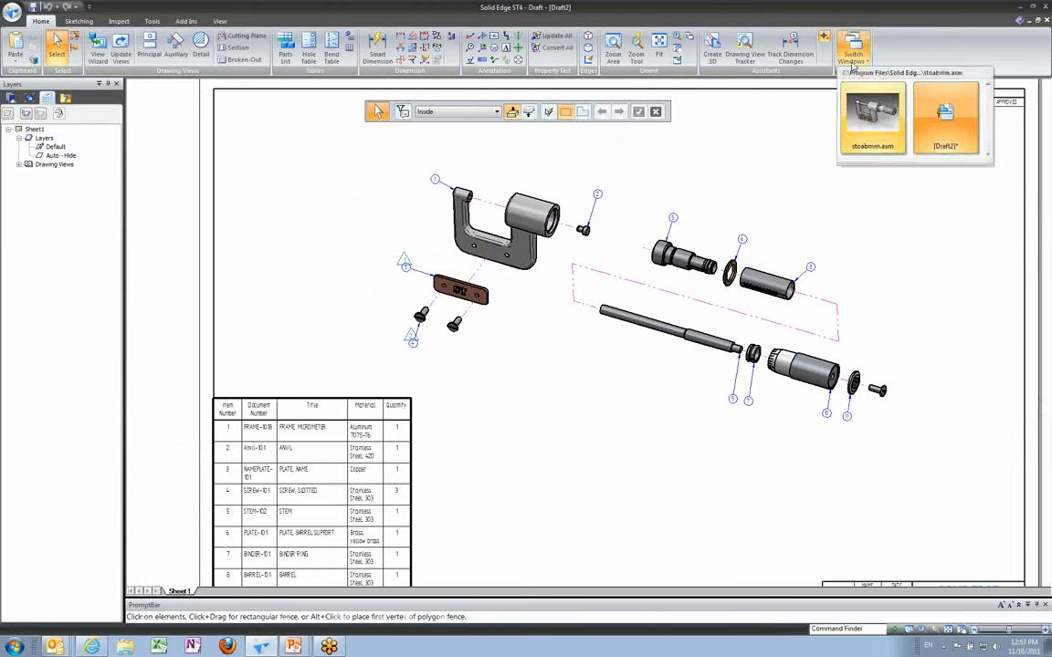
click(853, 123)
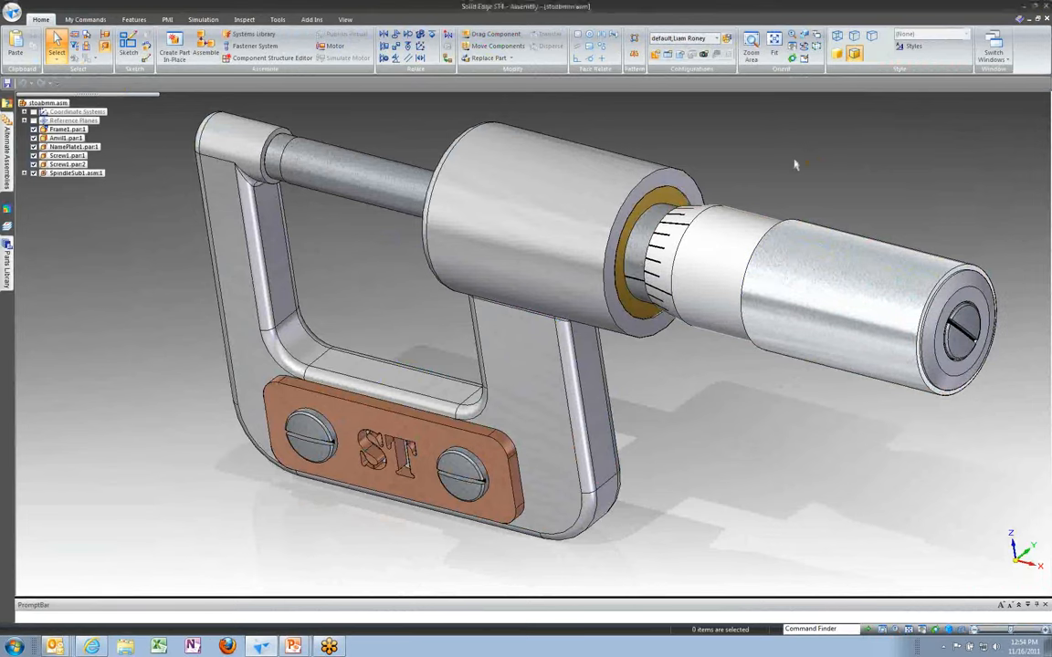
shift+middle_drag(787, 168, 781, 189)
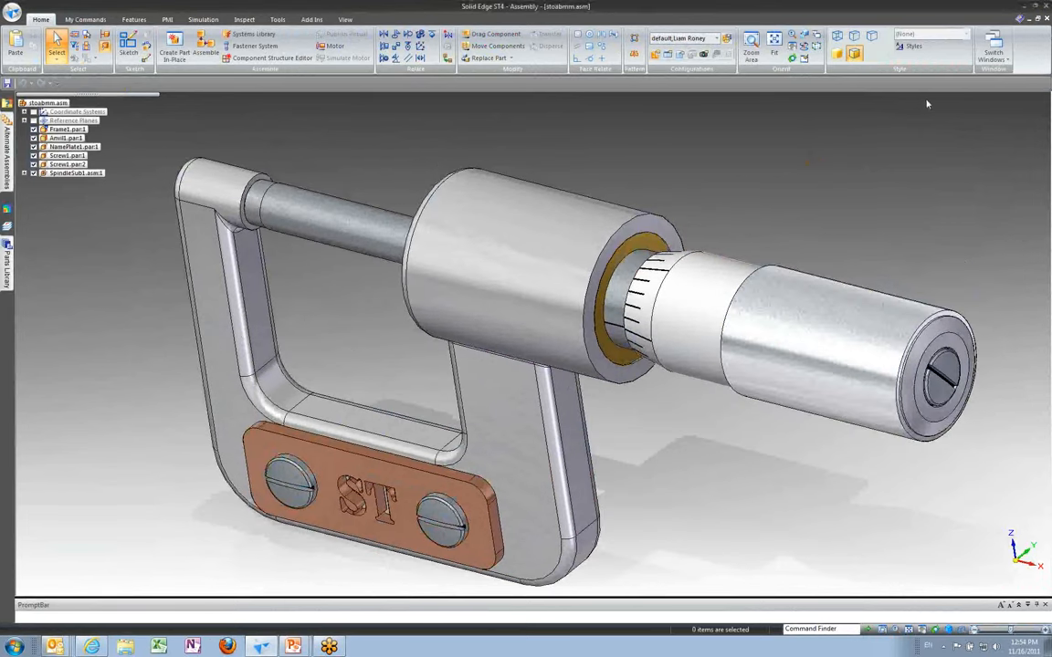